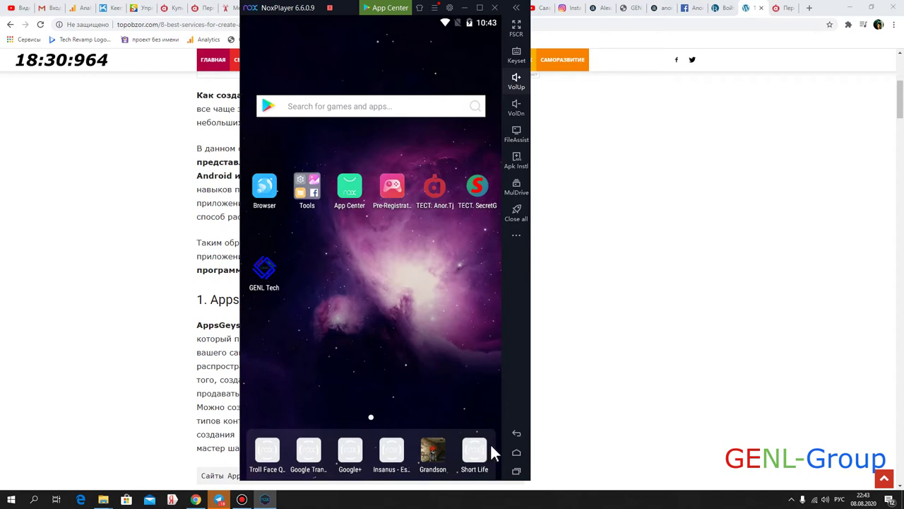
- Switch to the running anor.tj marketplace app in the emulator and browse its home page product sections
click(517, 470)
click(345, 324)
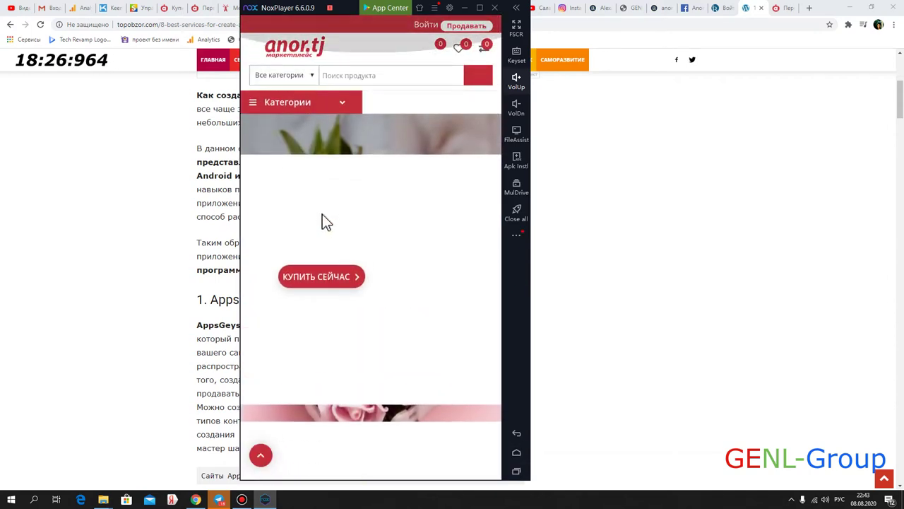
scroll(322, 215, down, 5)
scroll(323, 219, up, 3)
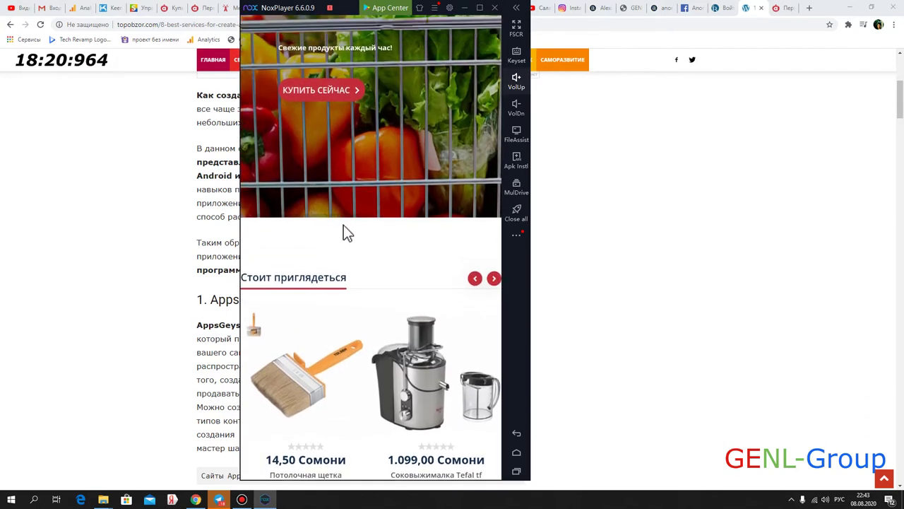
scroll(343, 225, up, 3)
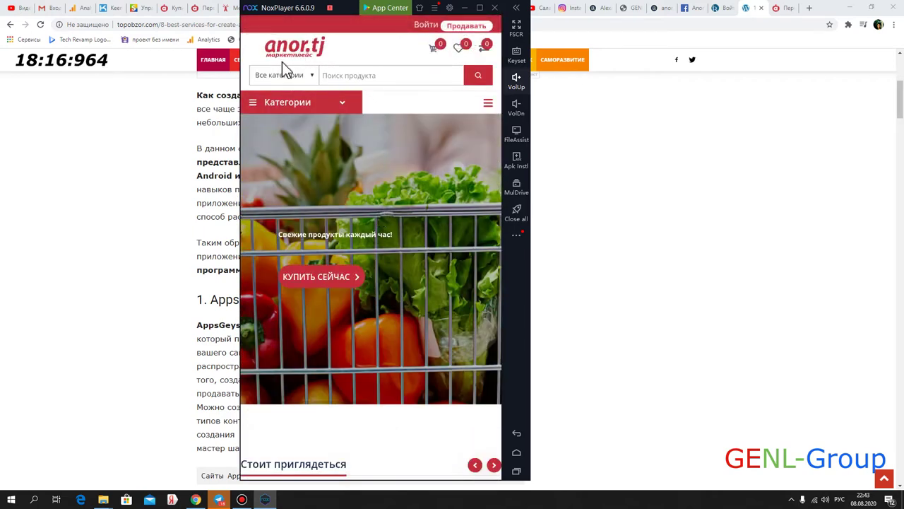
scroll(360, 151, down, 4)
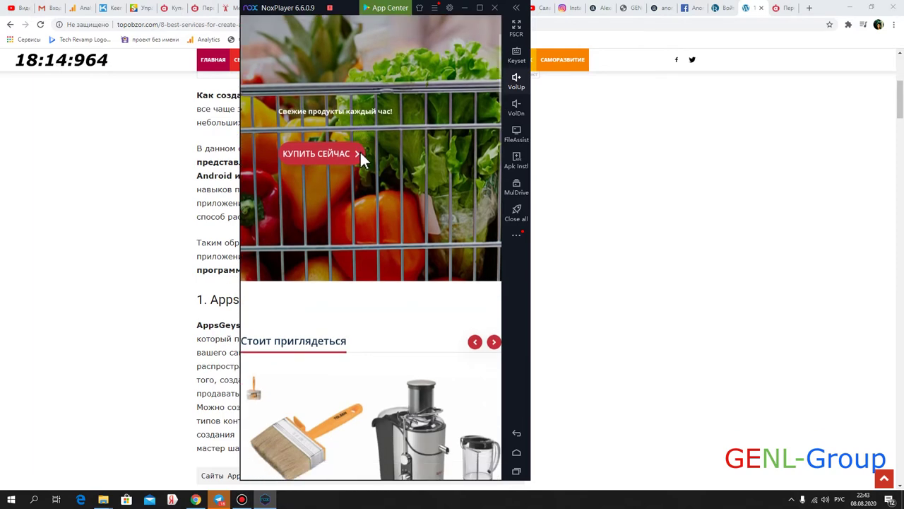
scroll(361, 153, down, 3)
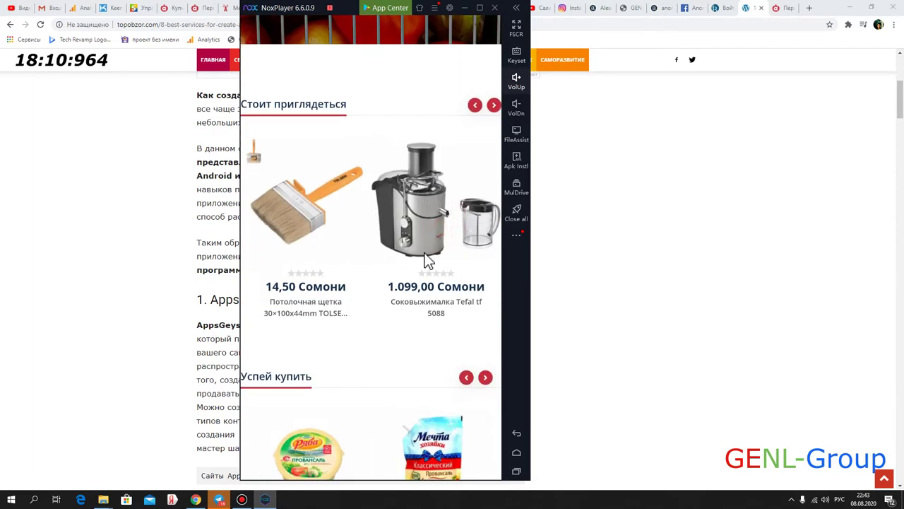
scroll(430, 265, down, 7)
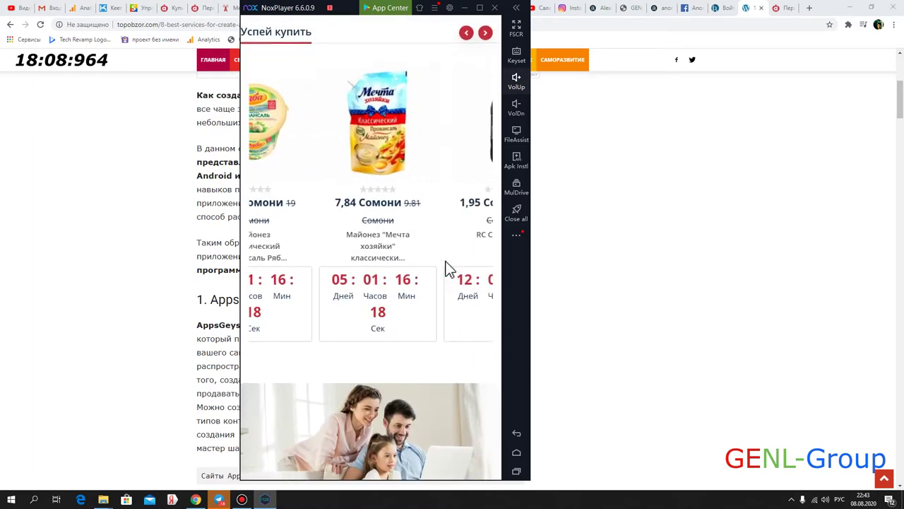
scroll(371, 259, down, 4)
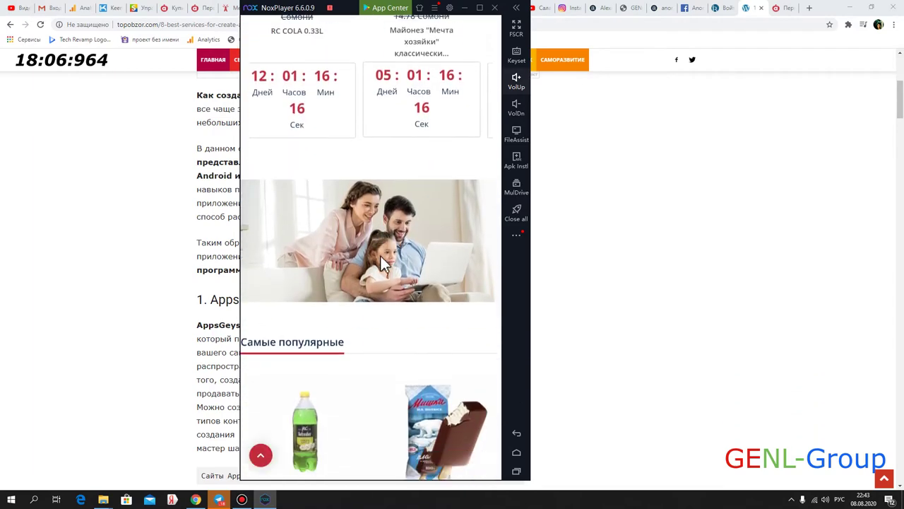
scroll(375, 251, down, 4)
scroll(355, 127, up, 3)
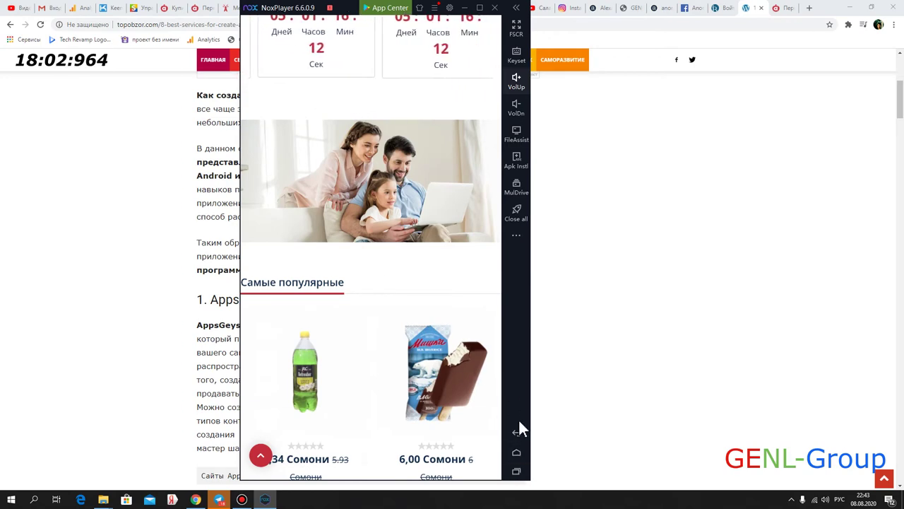
- Leave the emulator and return to the topobzor.com article to view its list of app-building services
click(516, 469)
click(466, 433)
click(78, 333)
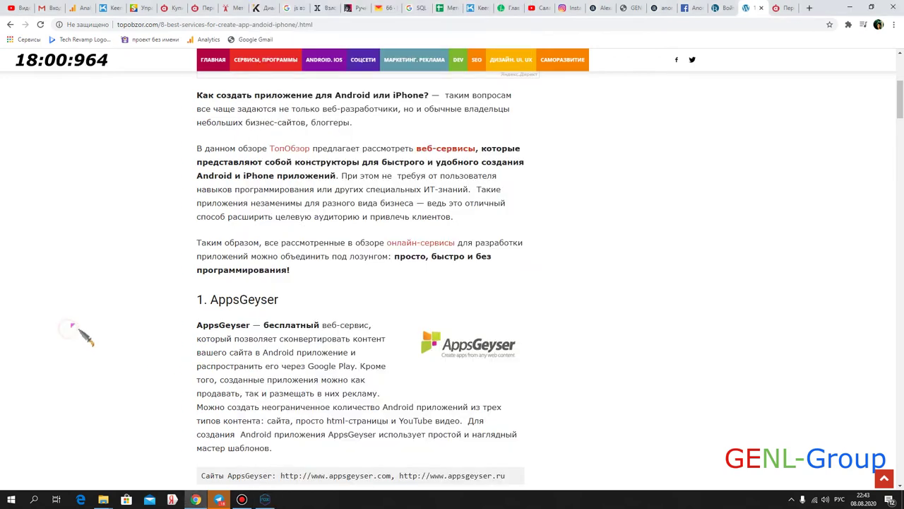
scroll(406, 187, down, 3)
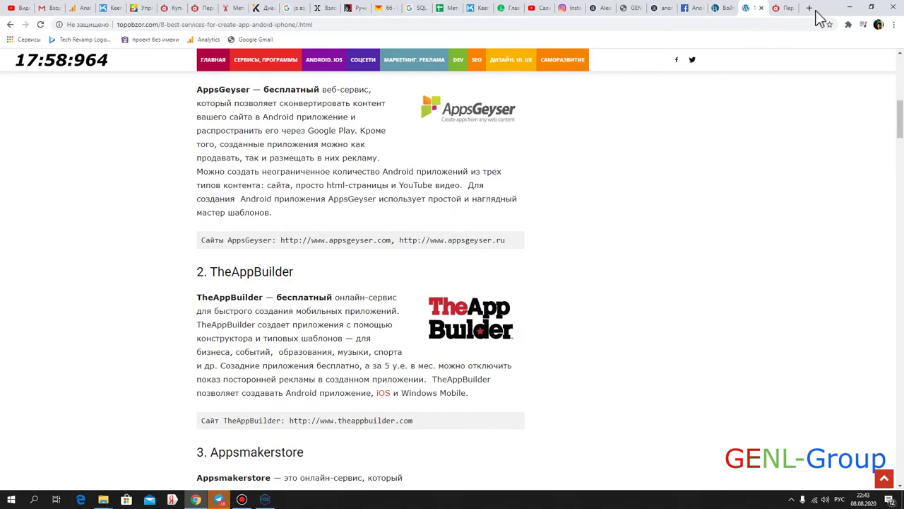
- Open the browser's full browsing history
click(894, 24)
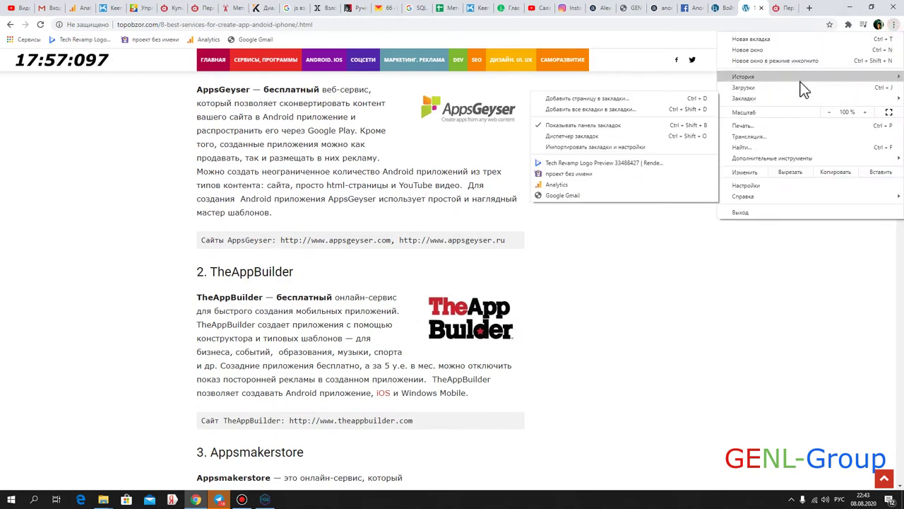
mouse_move(772, 77)
click(625, 85)
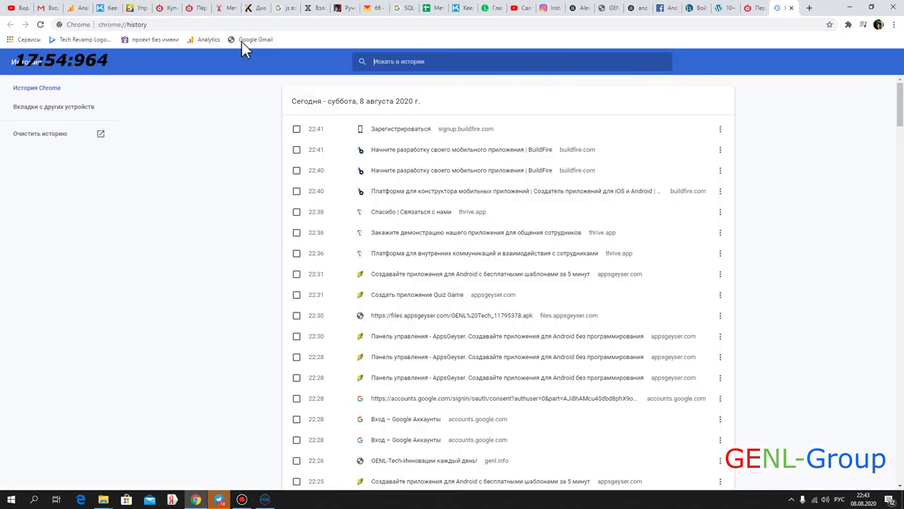
- Try searching the browsing history for "мобильное" and clear the query
text(мобильное)
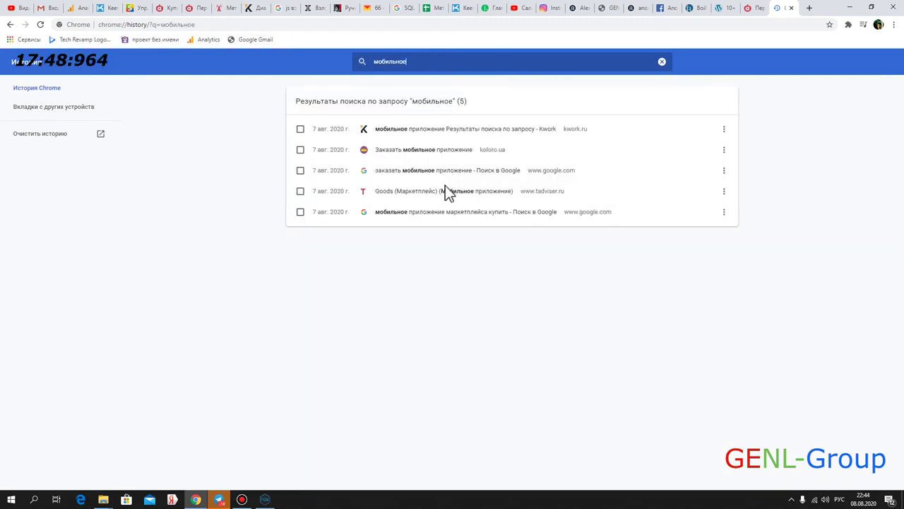
click(450, 64)
key(BackSpace)
key(BackSpace)
key(BackSpace)
key(BackSpace)
key(BackSpace)
key(BackSpace)
key(BackSpace)
key(BackSpace)
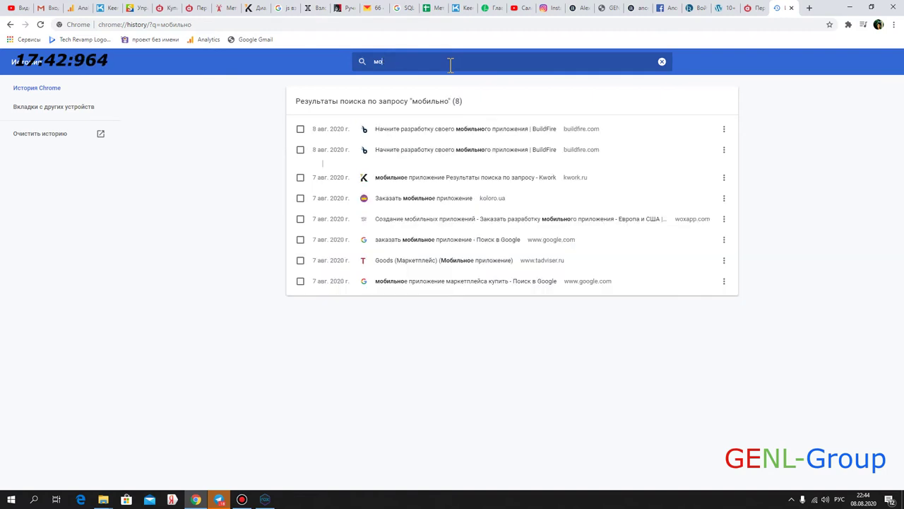
- Search the browsing history for "приложение" and open the earlier Google search "конвертация сайта в приложение"
text(приложение)
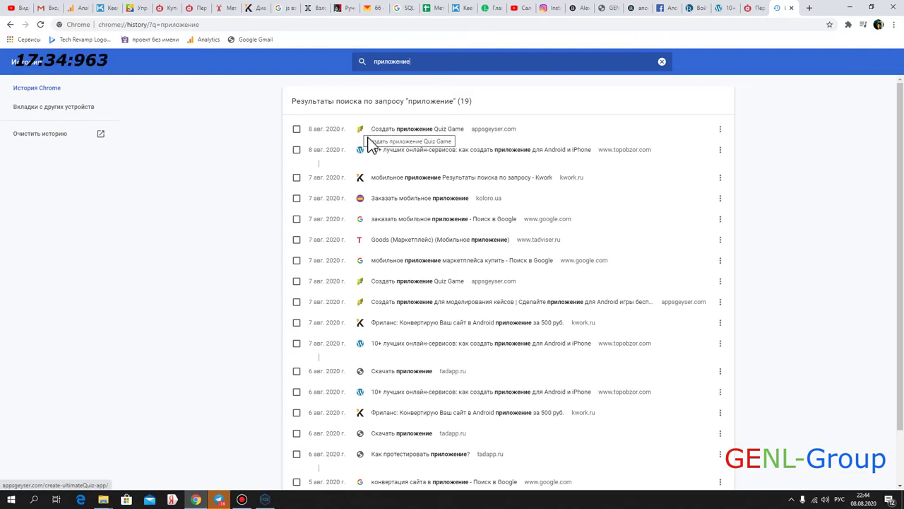
scroll(452, 188, down, 1)
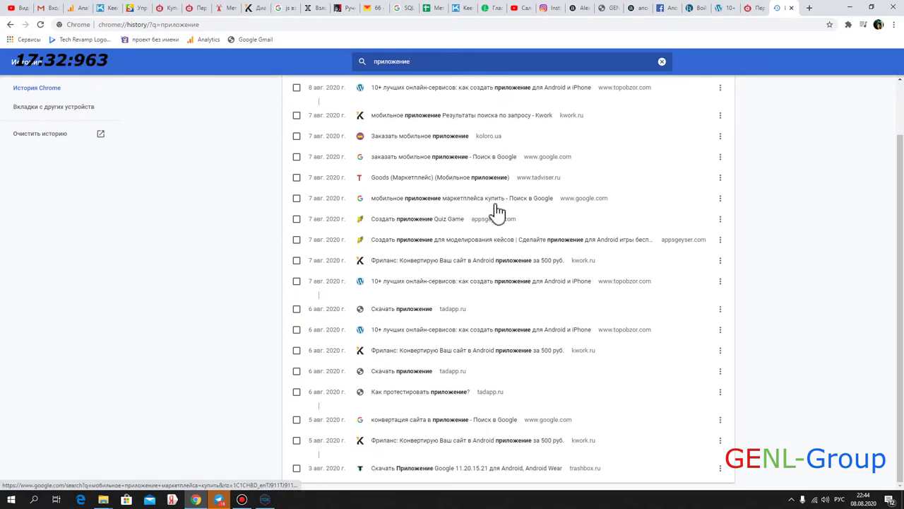
click(399, 419)
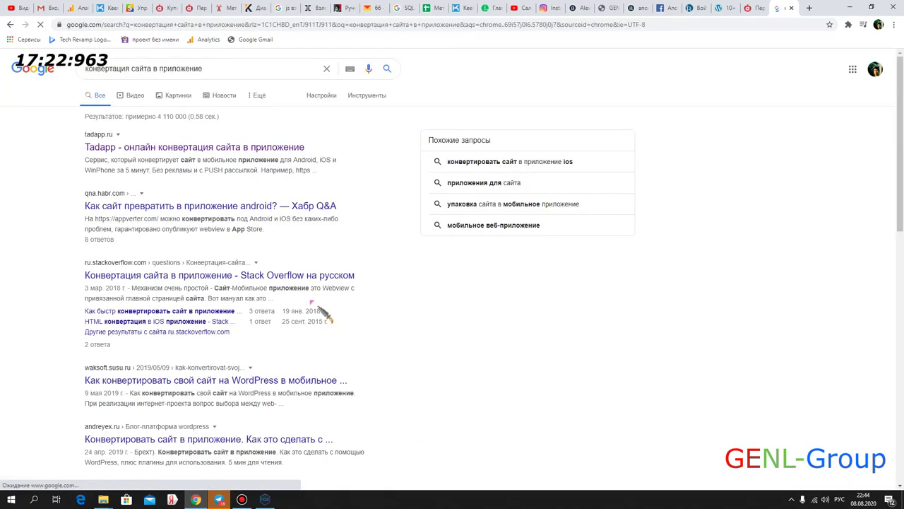
- Open the Tadapp site from the search results and sign in with the prefilled account details
click(131, 148)
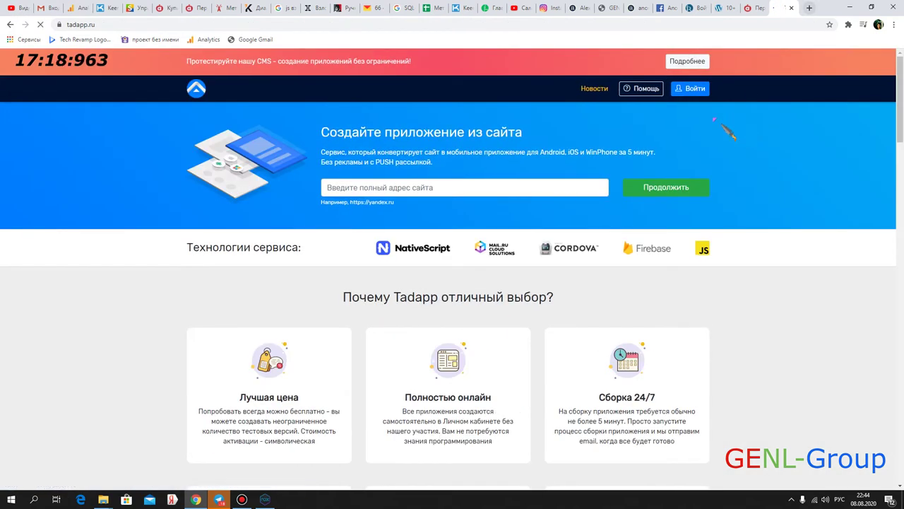
click(693, 90)
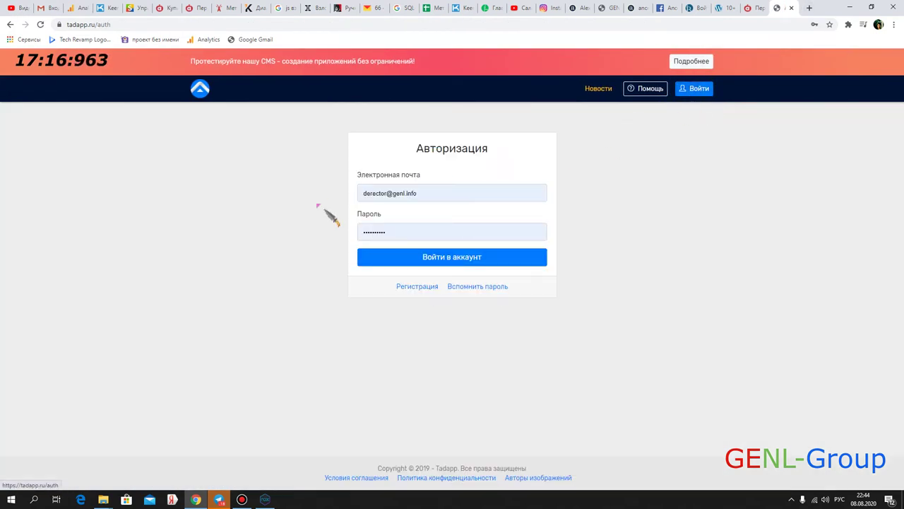
click(425, 258)
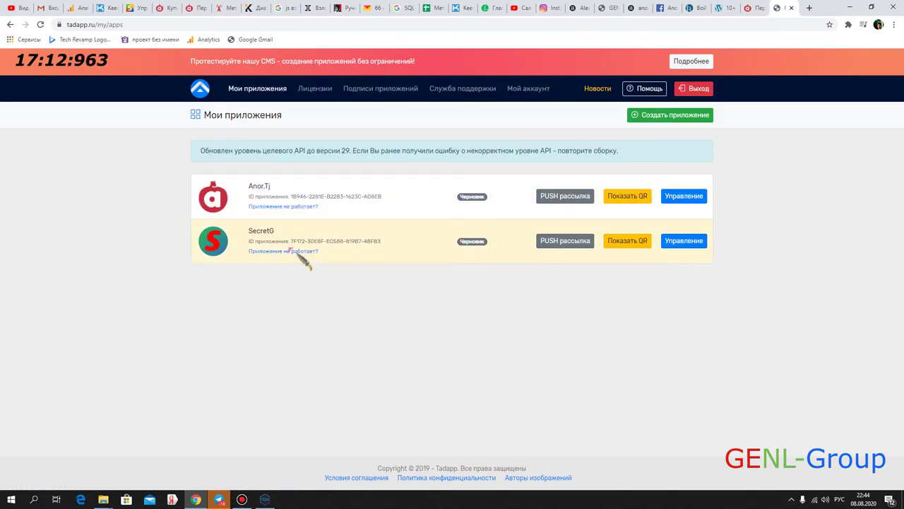
drag(96, 24, 57, 30)
click(123, 24)
drag(172, 24, 105, 24)
click(104, 25)
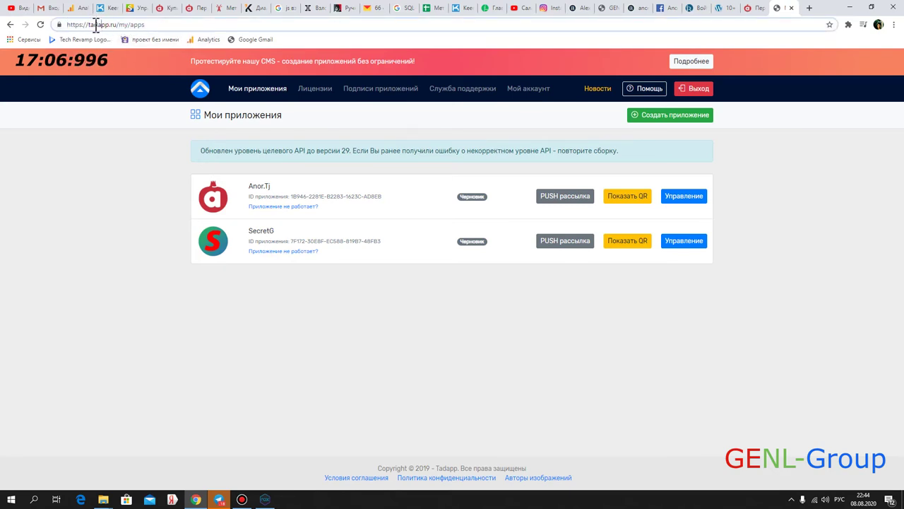
click(728, 8)
scroll(261, 175, up, 2)
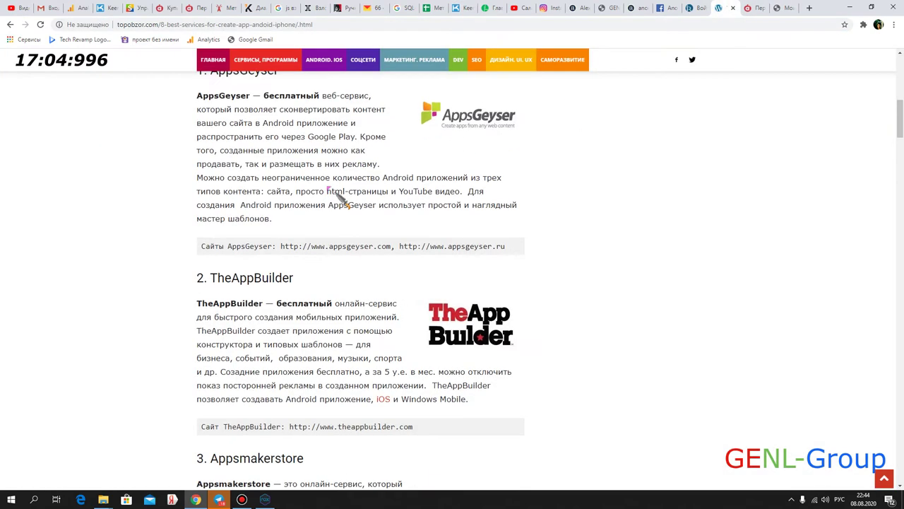
click(779, 8)
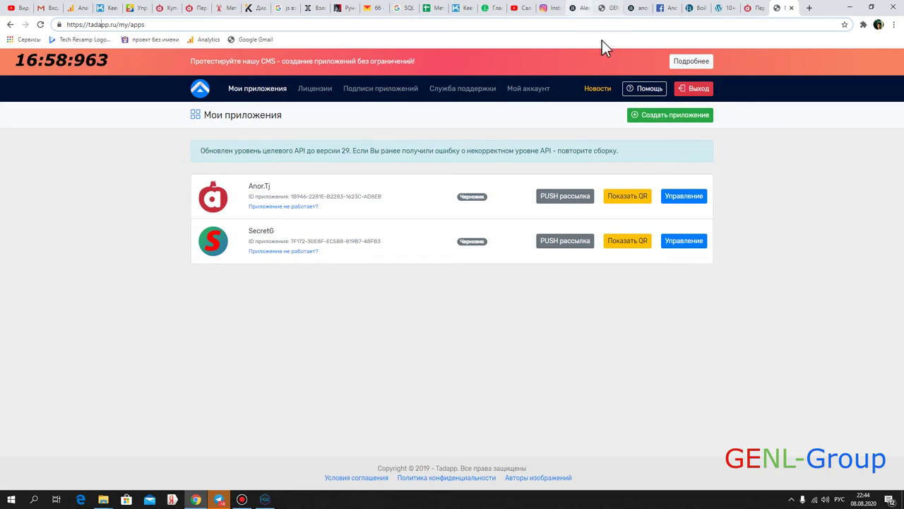
click(664, 115)
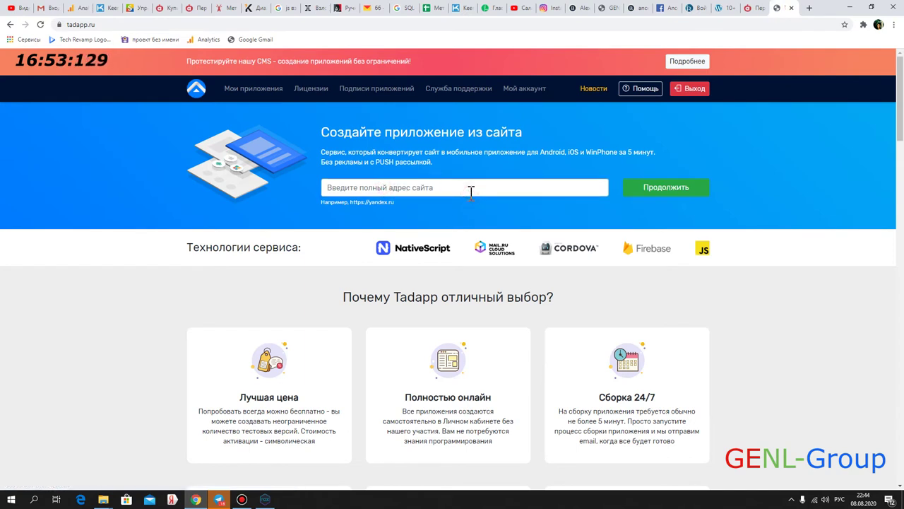
text(пу)
key(BackSpace)
key(BackSpace)
key(alt+shift)
text(ge)
key(BackSpace)
key(BackSpace)
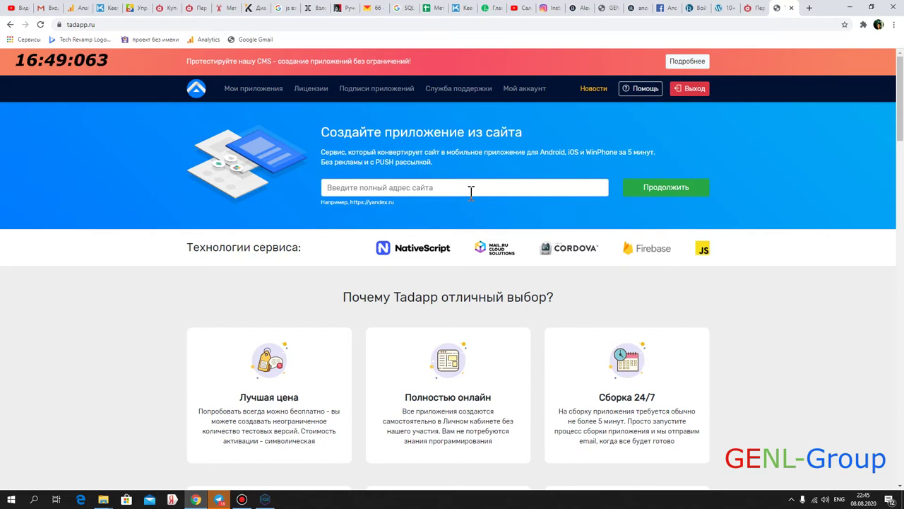
text(genl)
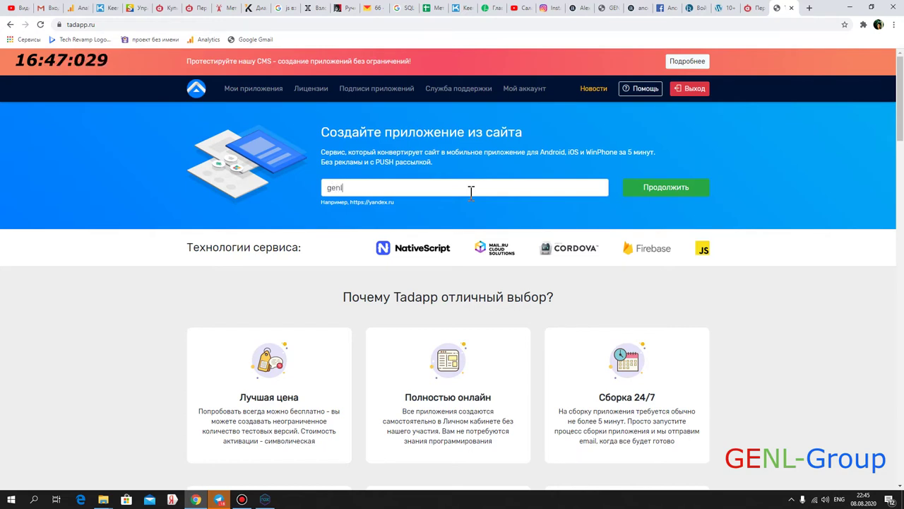
text(.info)
key(Home)
text(h)
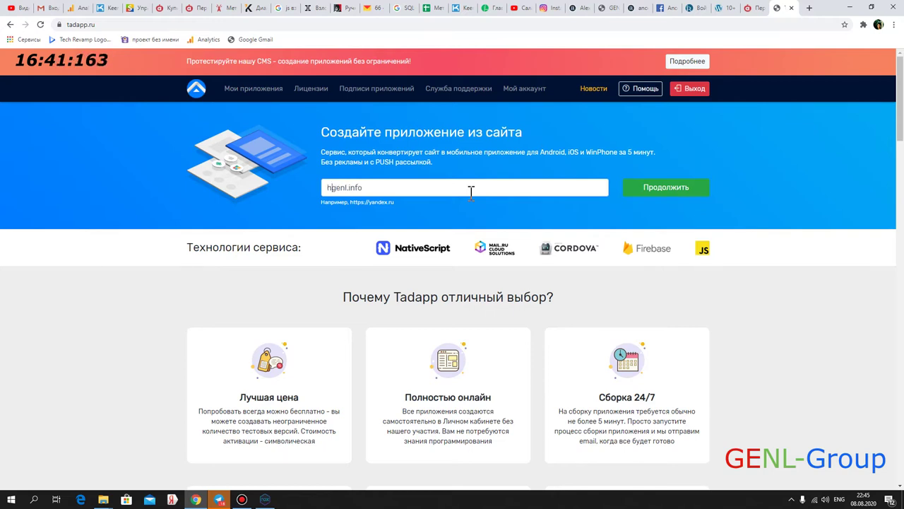
text(t)
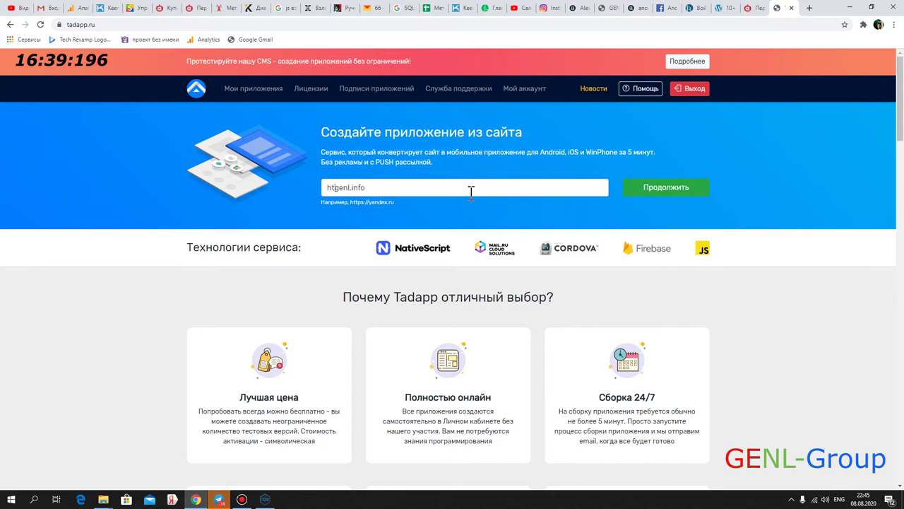
text(tps://)
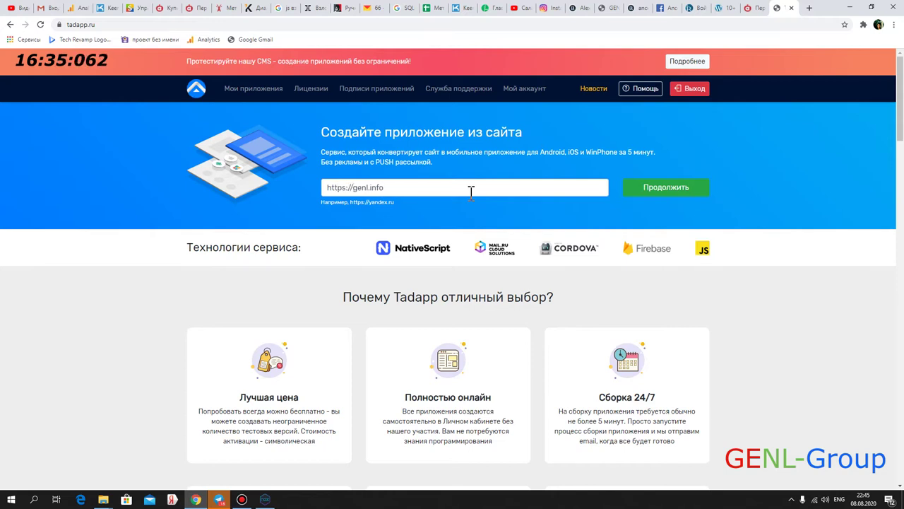
click(657, 197)
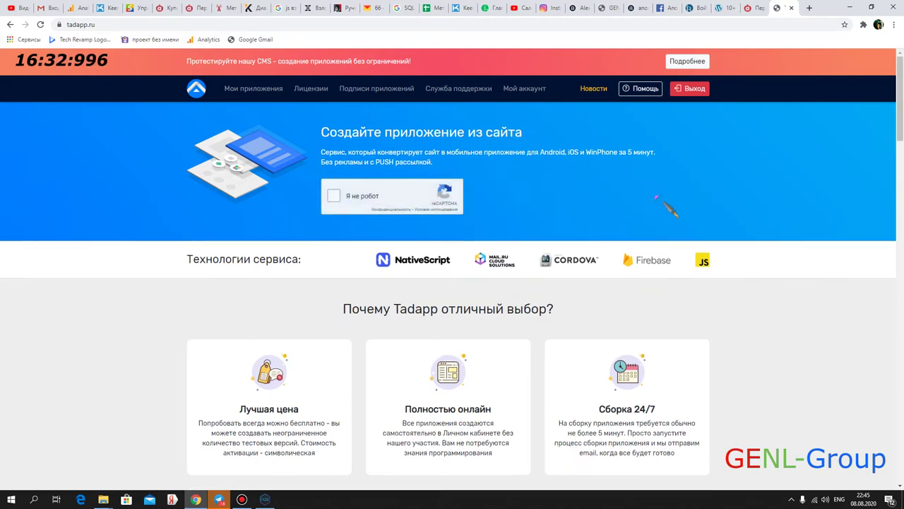
click(335, 195)
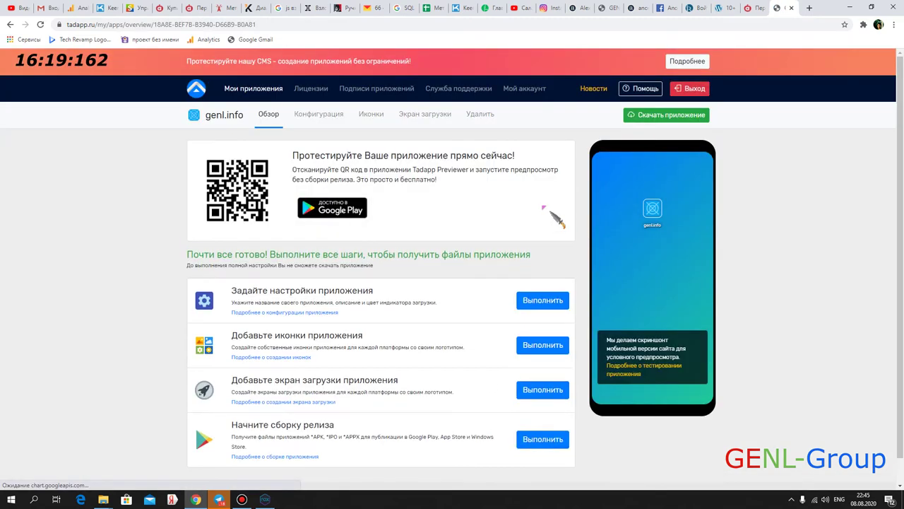
- Open the app settings from the setup checklist and change the app's name to "GENL Tech"
scroll(311, 305, down, 1)
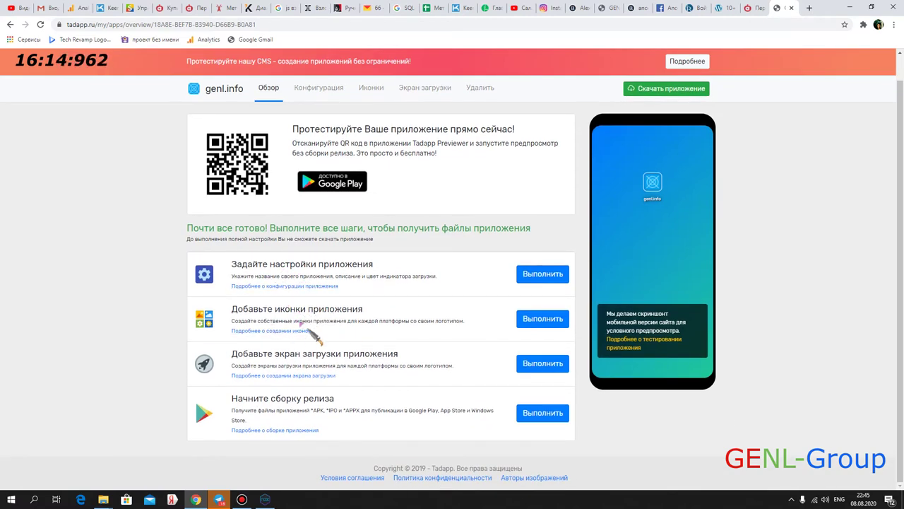
click(544, 278)
click(256, 192)
click(295, 231)
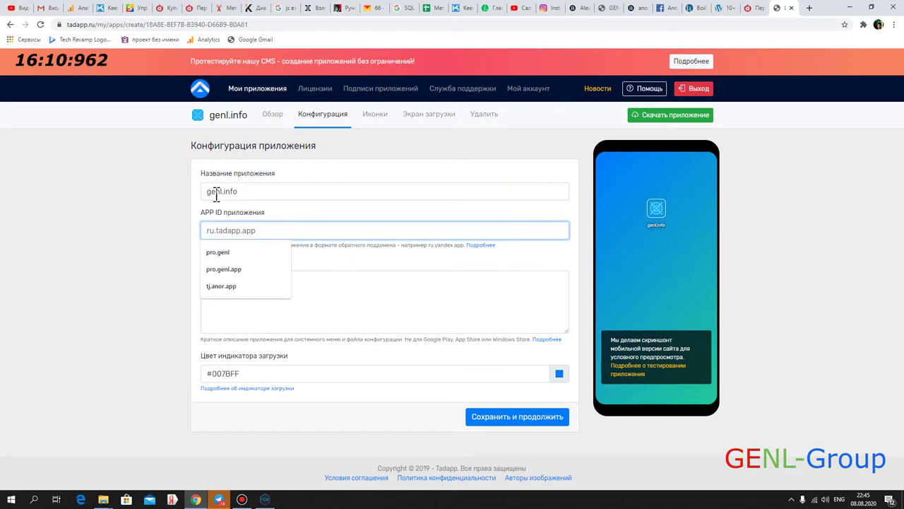
click(258, 191)
drag(257, 191, 206, 193)
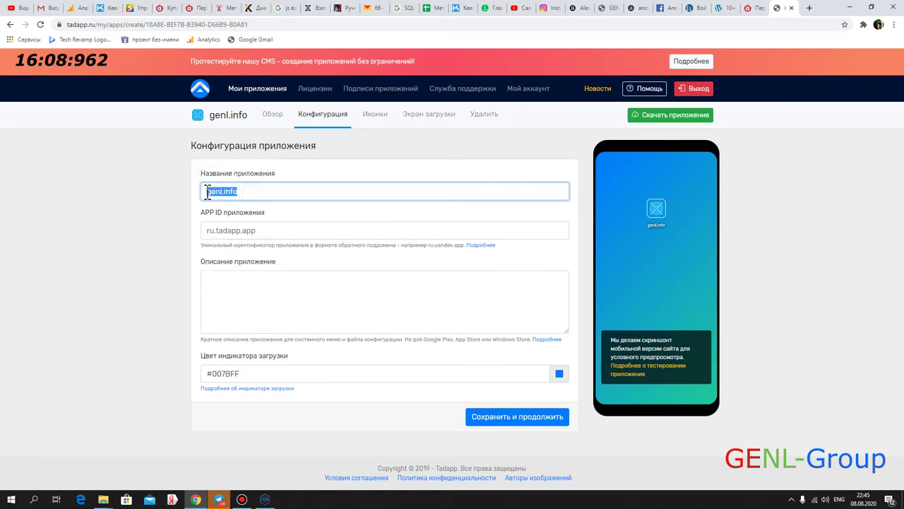
key(BackSpace)
click(207, 192)
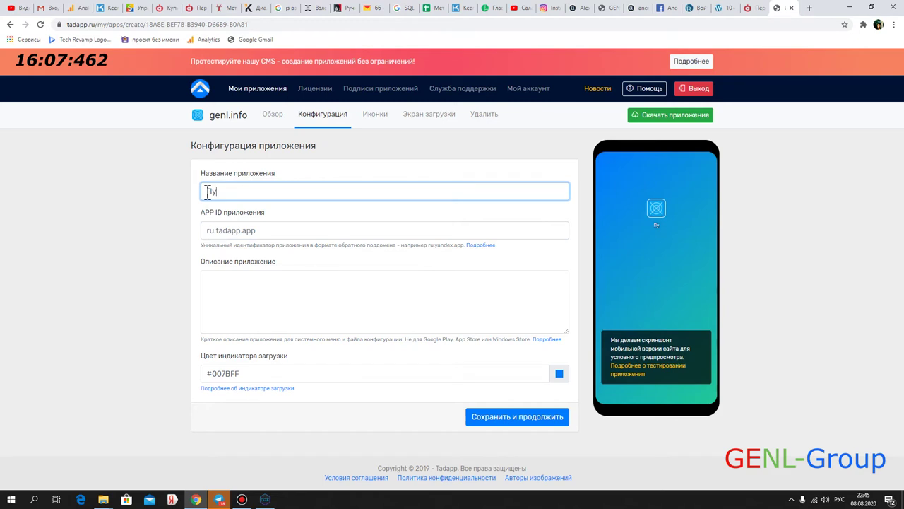
text(g)
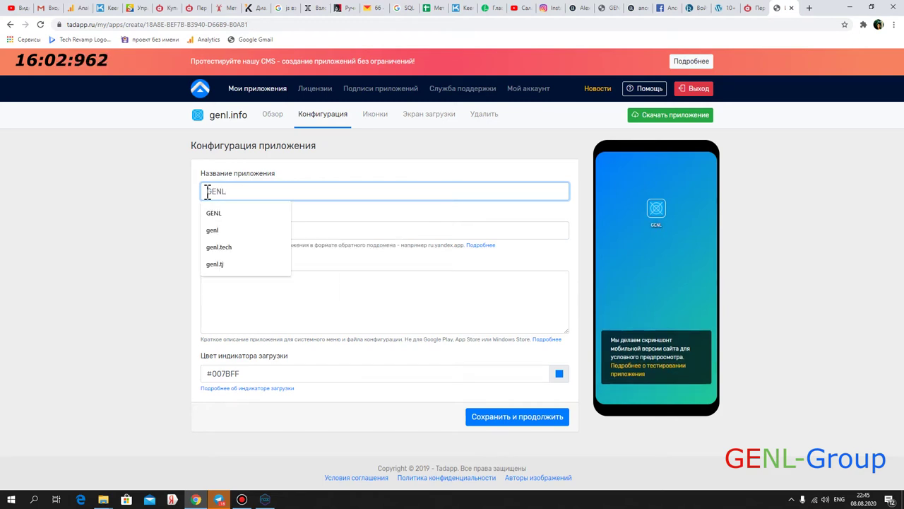
text(ENL Tech)
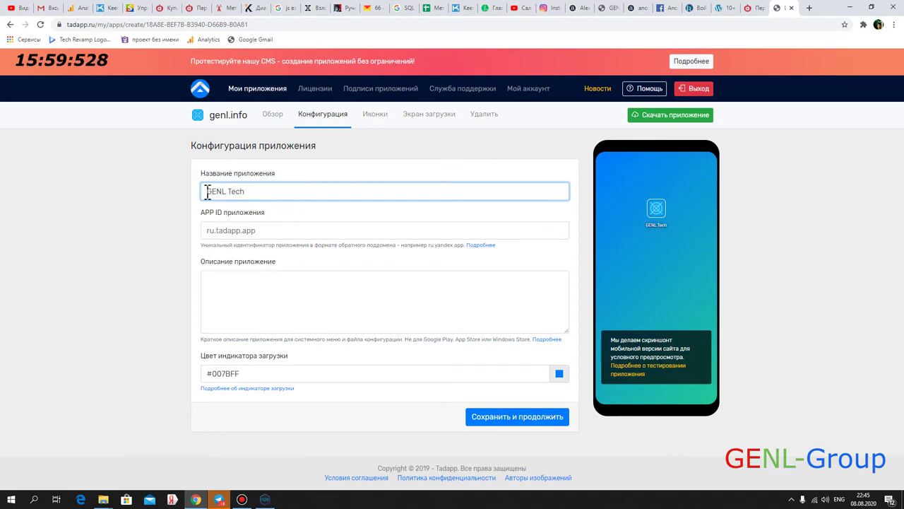
- Set the app's APP ID to info.genl.app
click(266, 233)
drag(198, 229, 276, 236)
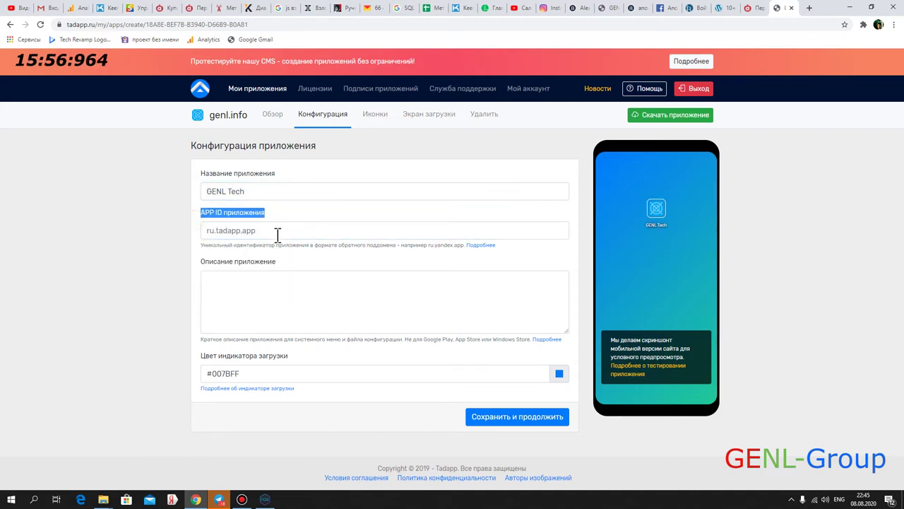
click(272, 237)
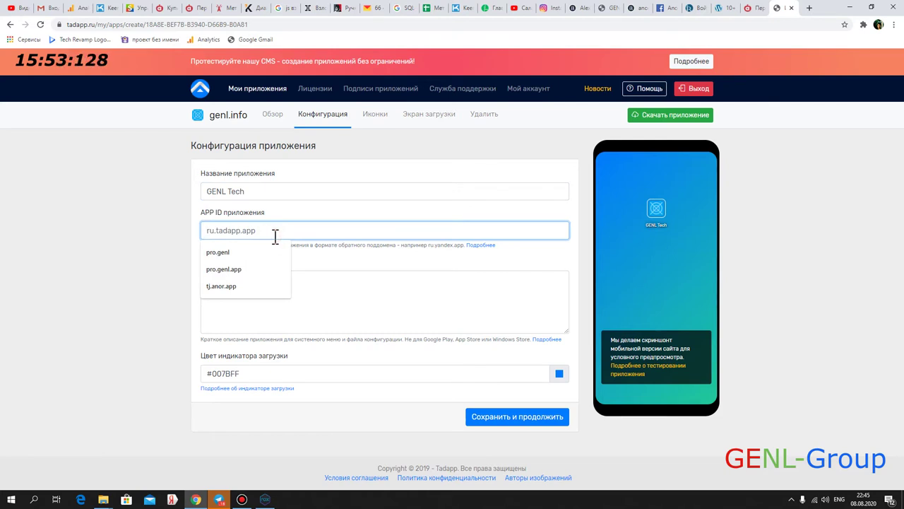
text(info.)
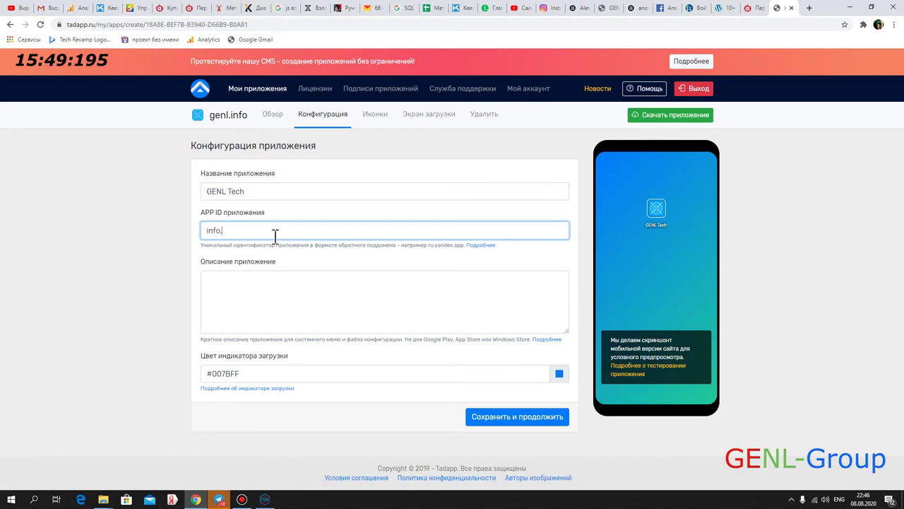
text(genl.app)
- Enter "Мобильное приложение для сайта GENL.info" as the app description
click(284, 287)
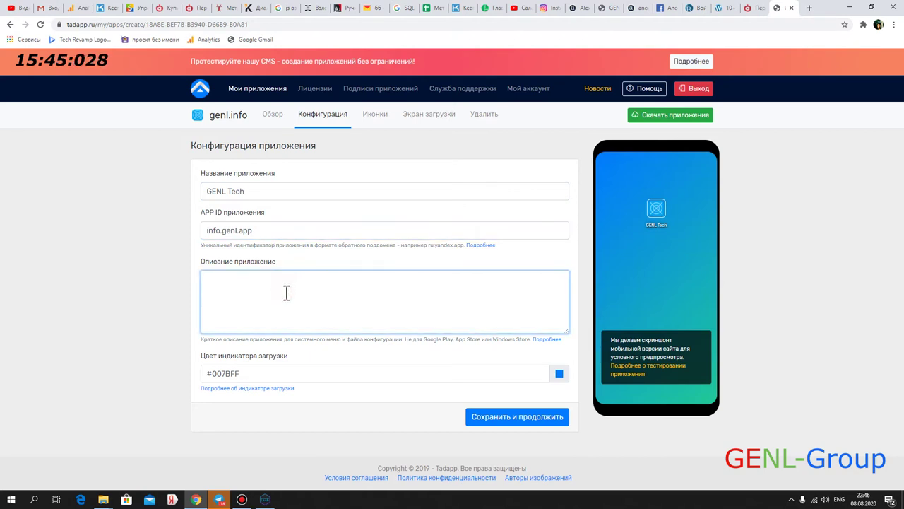
key(alt+shift)
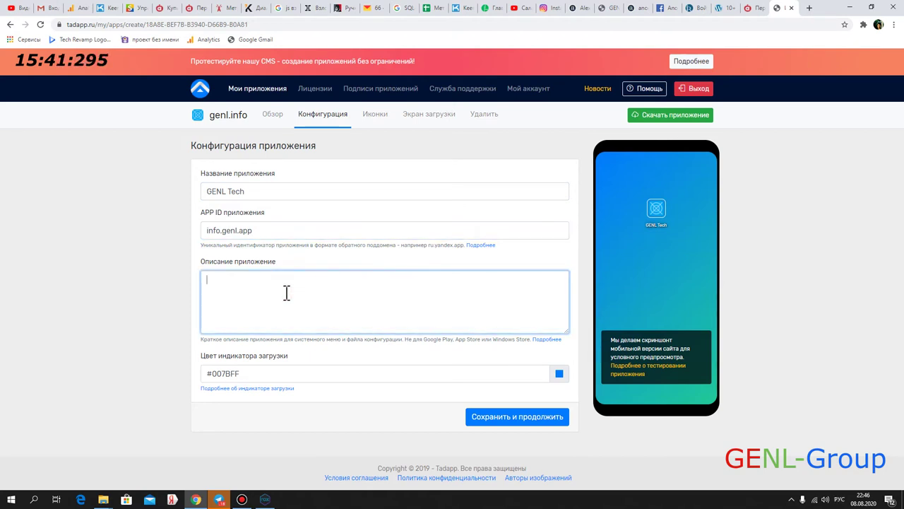
text(о)
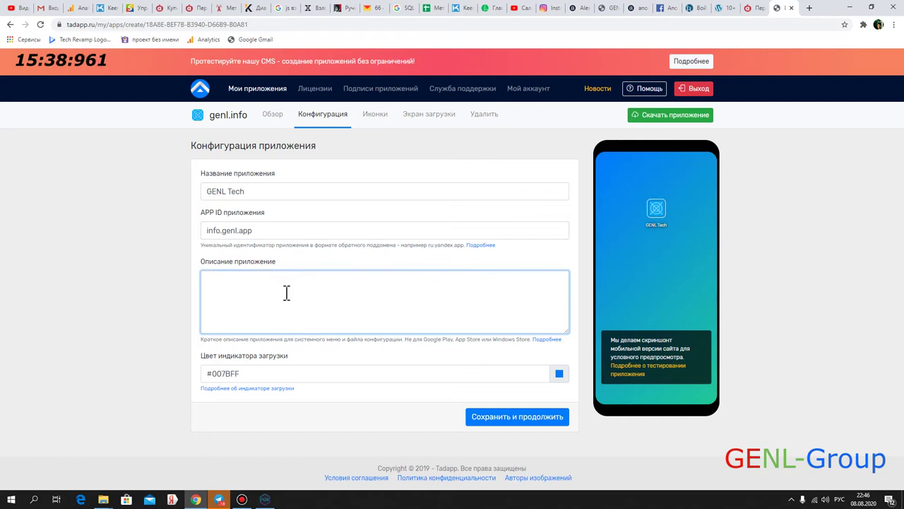
text(обильное при)
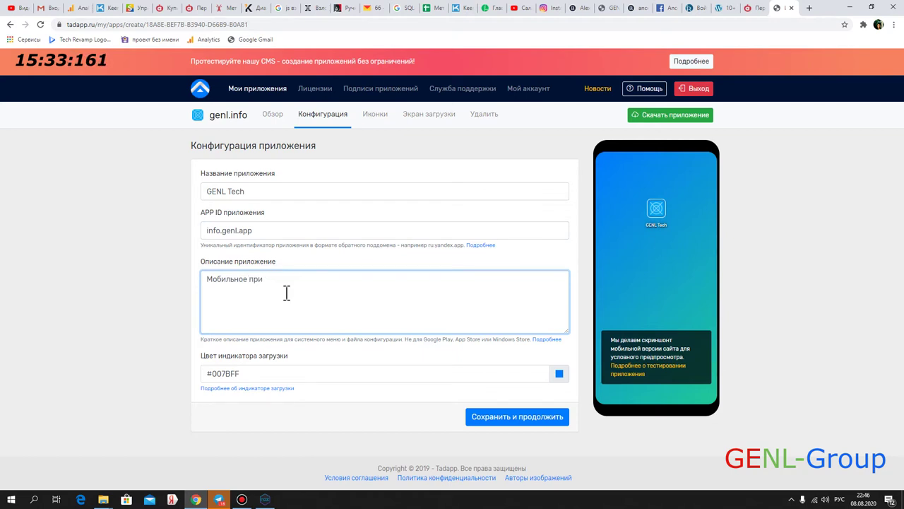
text(ложение для )
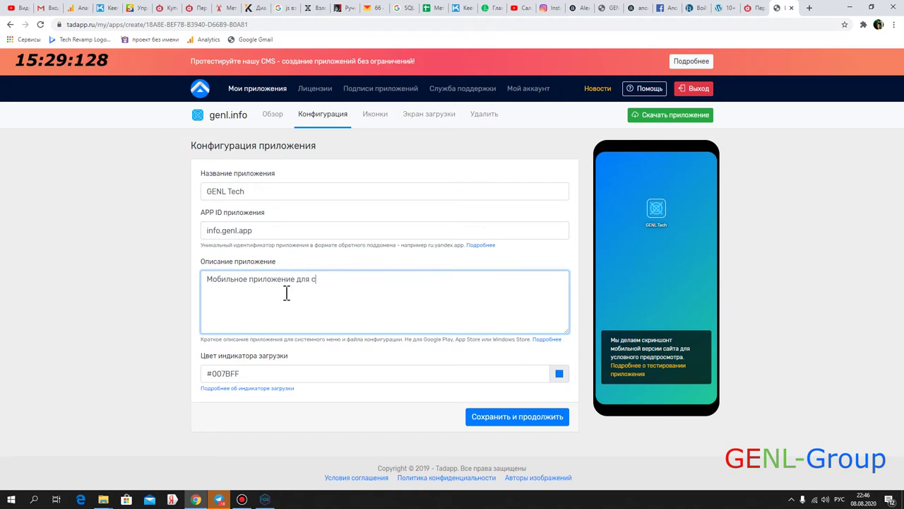
text(сайта)
key(alt+shift)
text(GENL)
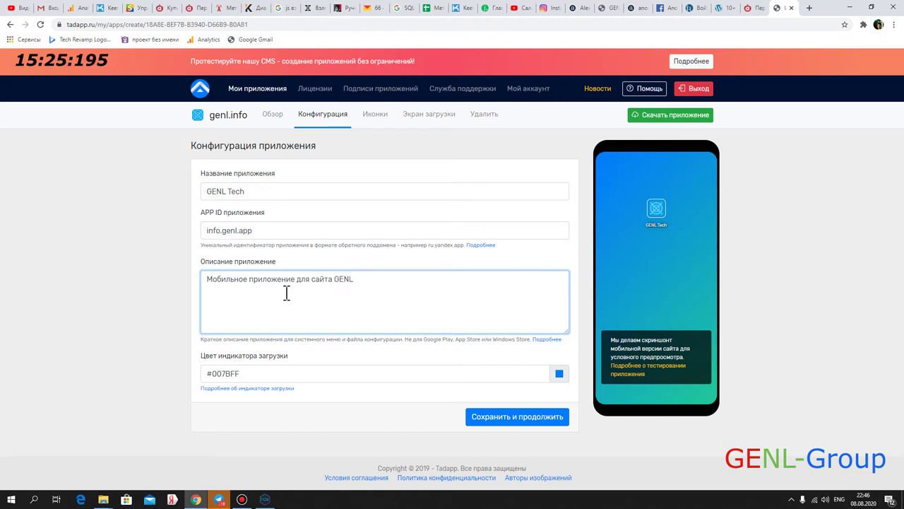
text(.info)
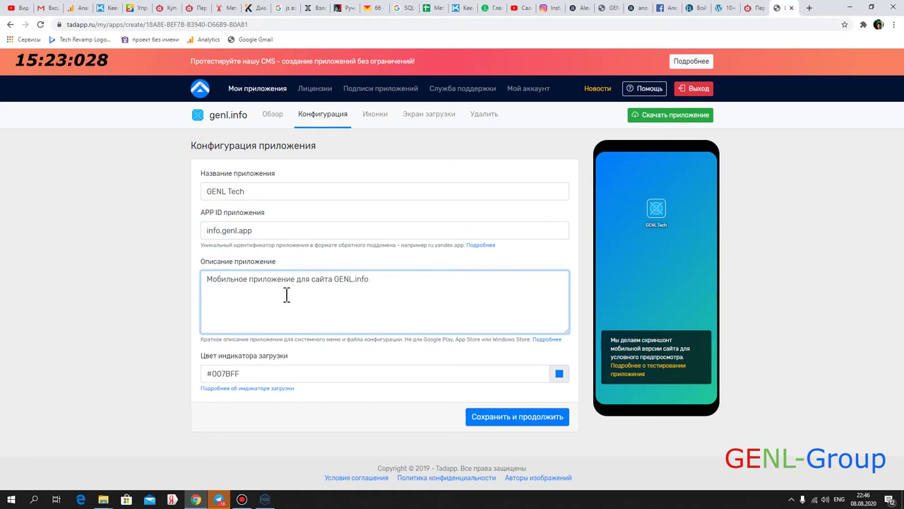
- Save the app configuration with the default loading indicator colour and continue to the icons page
click(271, 373)
click(625, 177)
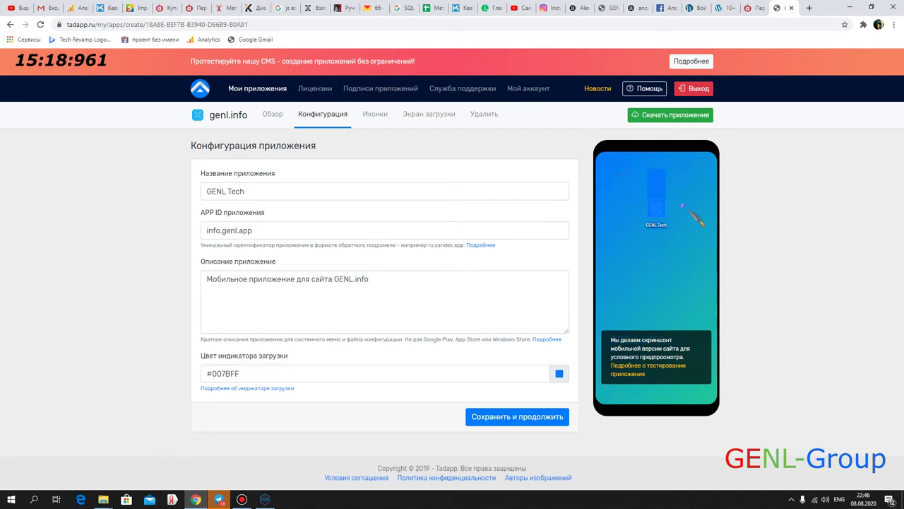
click(510, 418)
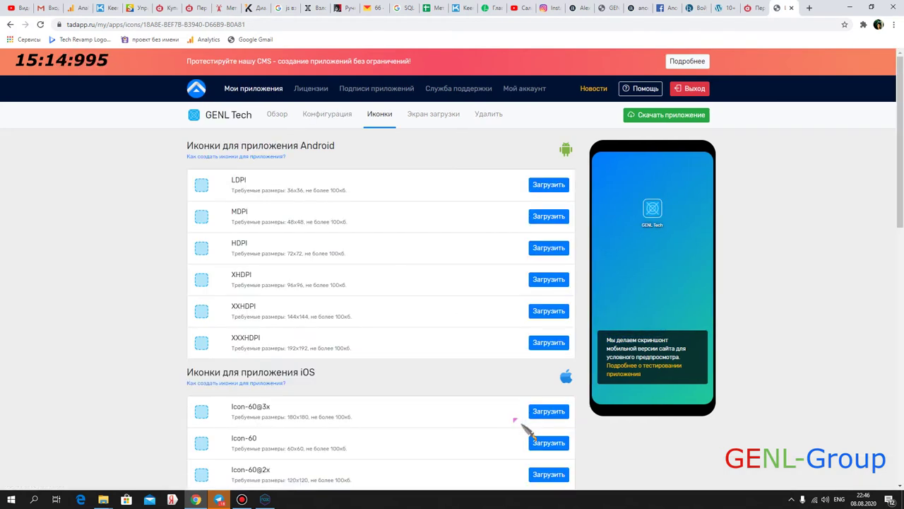
- Examine the icon sizes and file size limit required for the Android and iOS versions, especially LDPI to XXXHDPI
scroll(361, 275, down, 9)
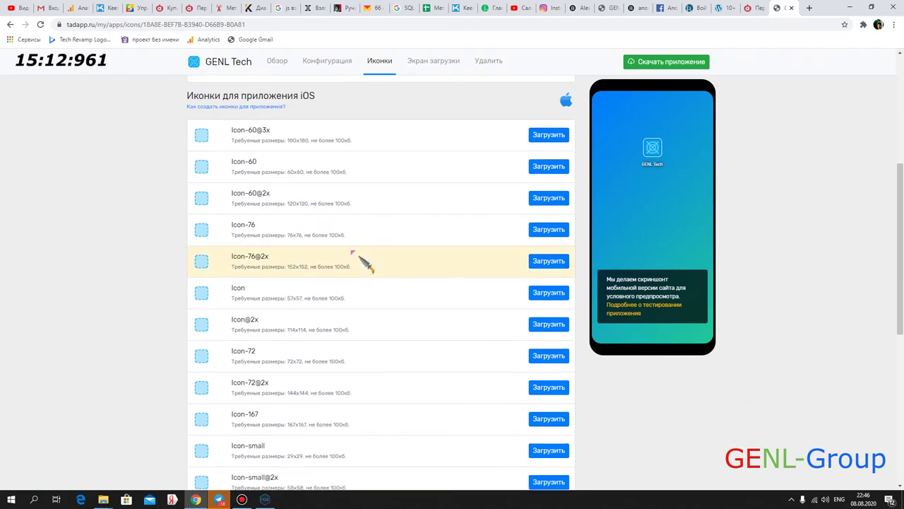
scroll(394, 242, up, 5)
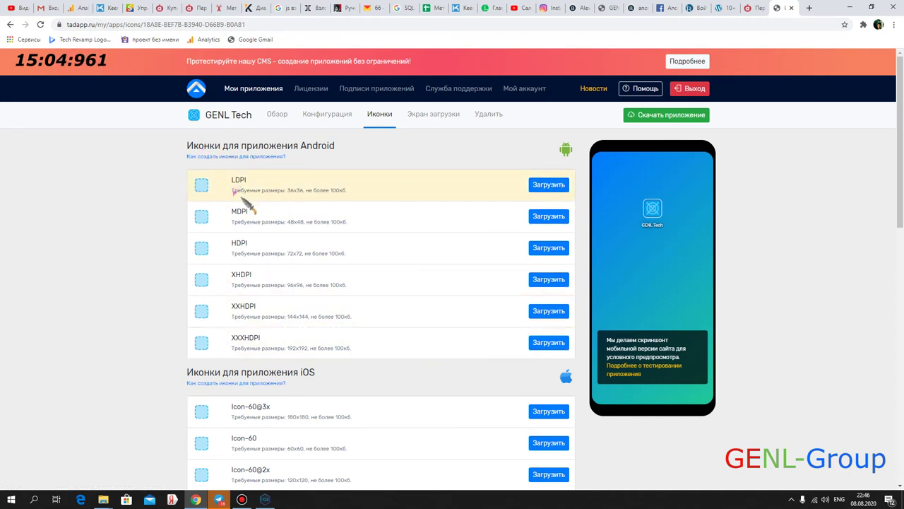
drag(233, 190, 341, 192)
click(341, 192)
drag(282, 190, 347, 225)
click(289, 255)
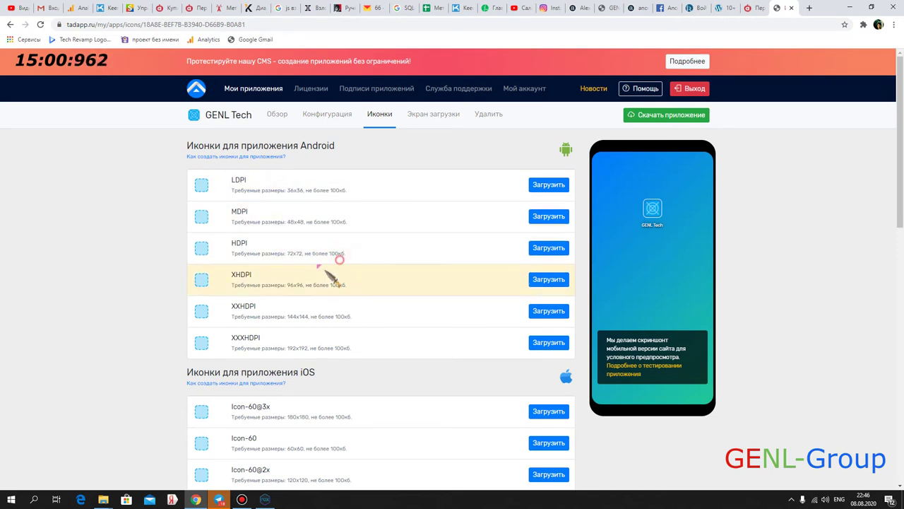
drag(287, 286, 367, 290)
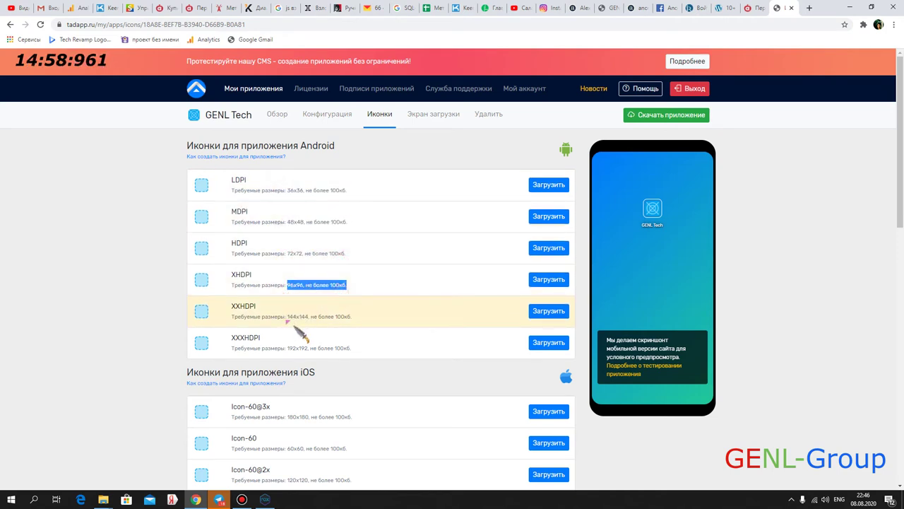
drag(288, 317, 353, 320)
click(354, 319)
drag(289, 349, 354, 353)
click(354, 352)
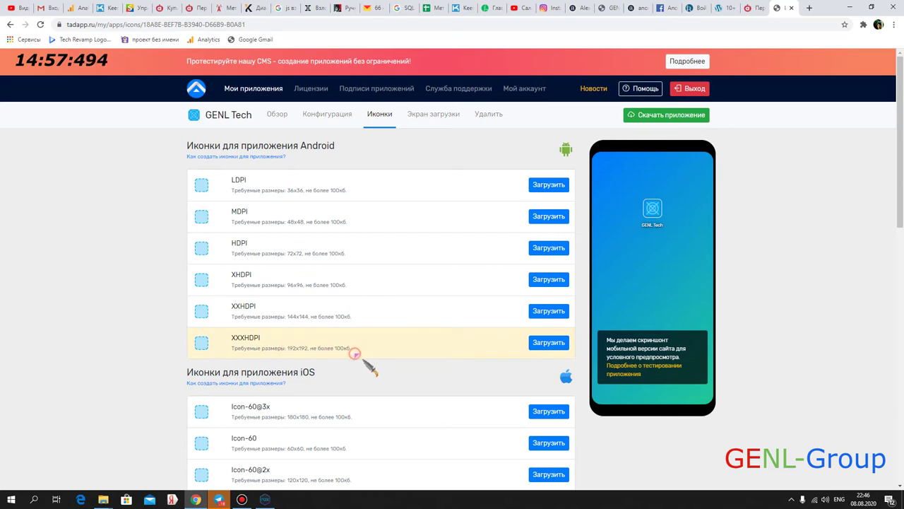
- Open the help article on creating app icons, follow its link to the Abiro generator and close the article
click(249, 156)
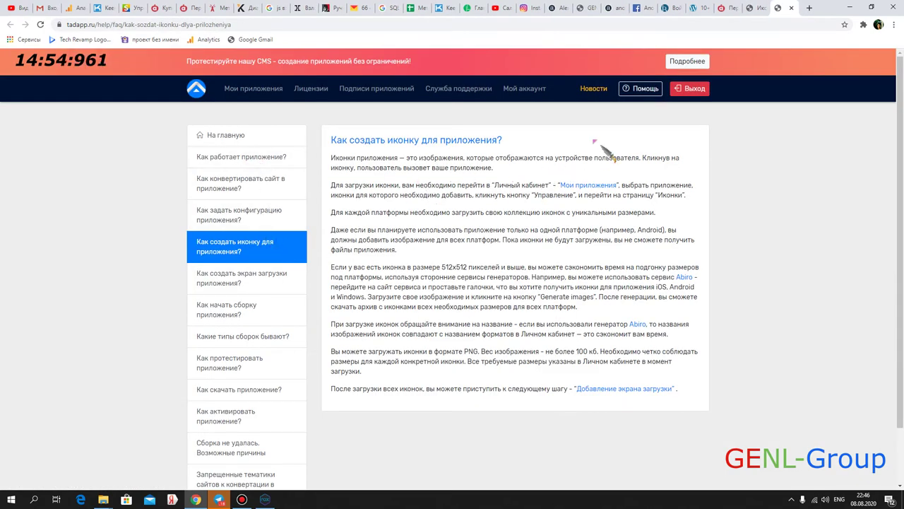
click(638, 325)
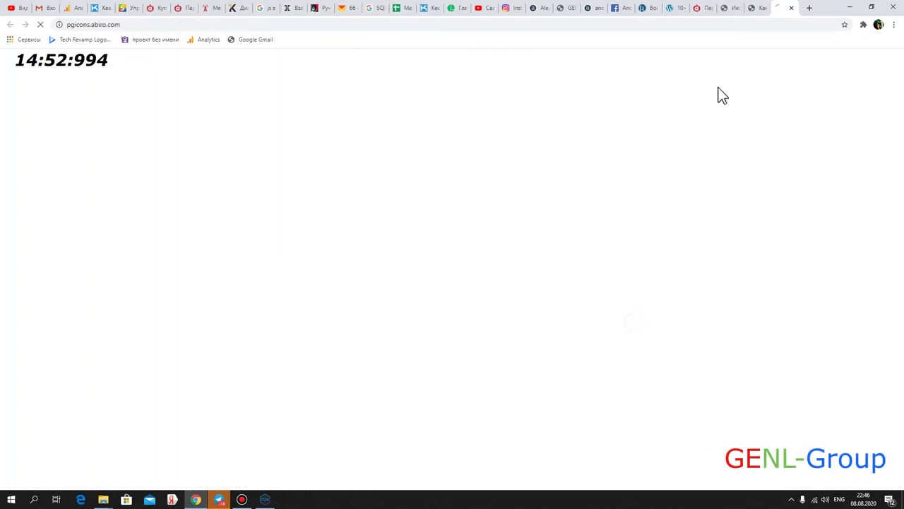
click(731, 8)
click(759, 8)
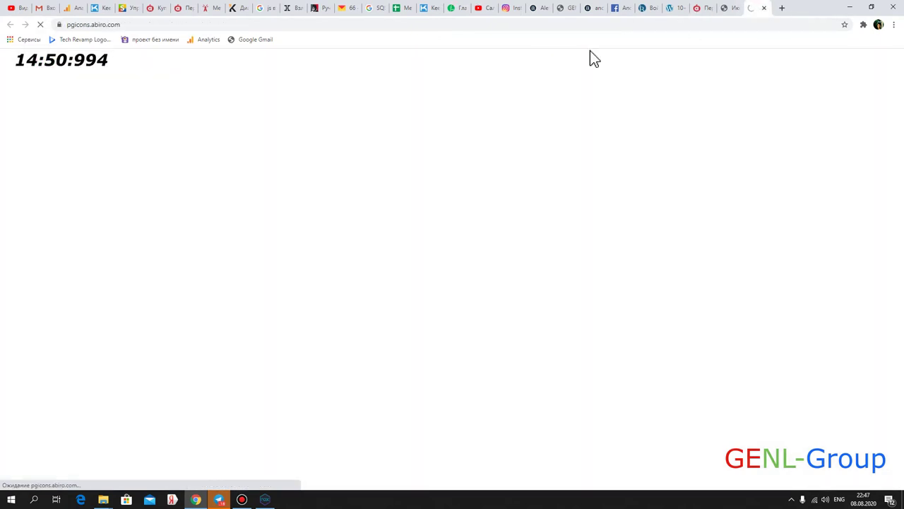
- Choose logit.png from the desktop as the app icon to upload in the image generator
click(225, 282)
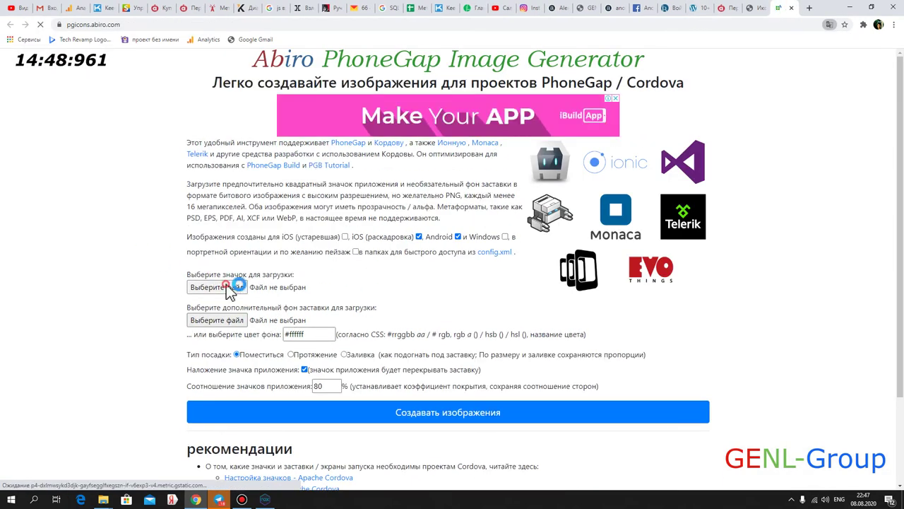
scroll(337, 213, down, 3)
scroll(336, 208, down, 10)
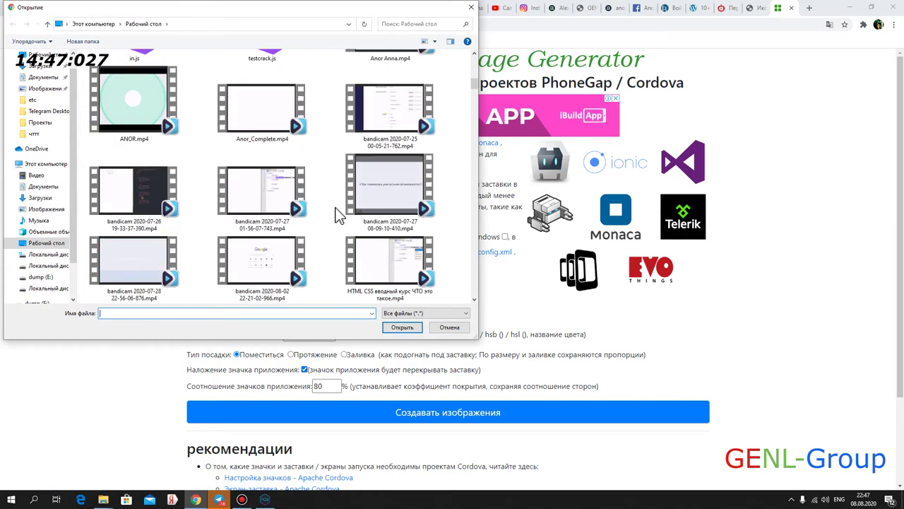
scroll(337, 209, down, 15)
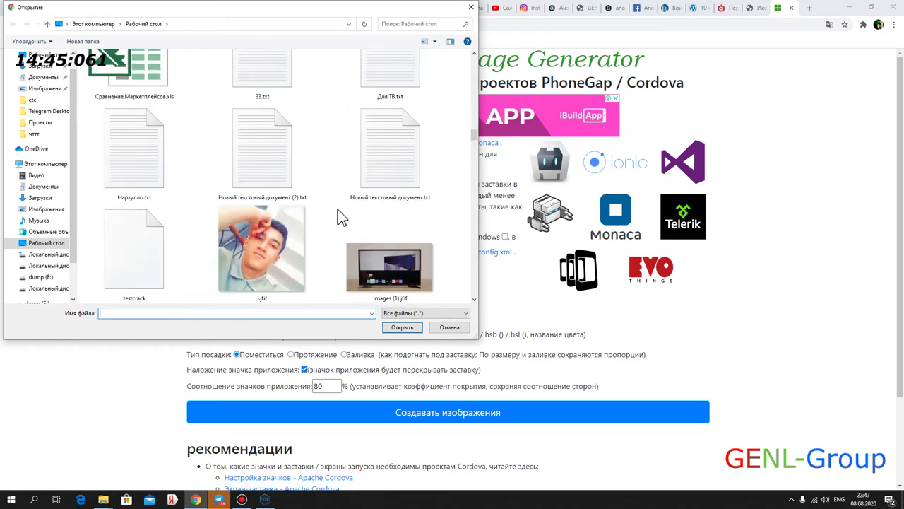
scroll(338, 209, down, 6)
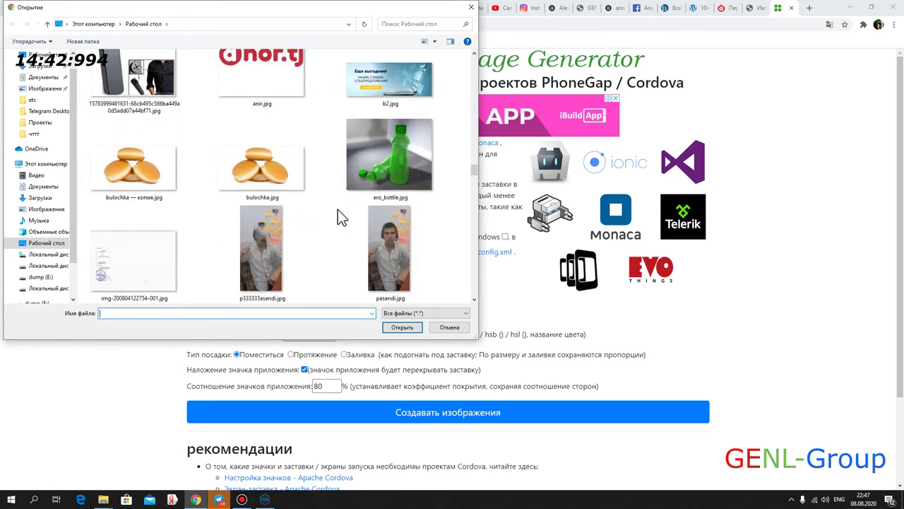
scroll(339, 218, up, 3)
scroll(339, 216, down, 8)
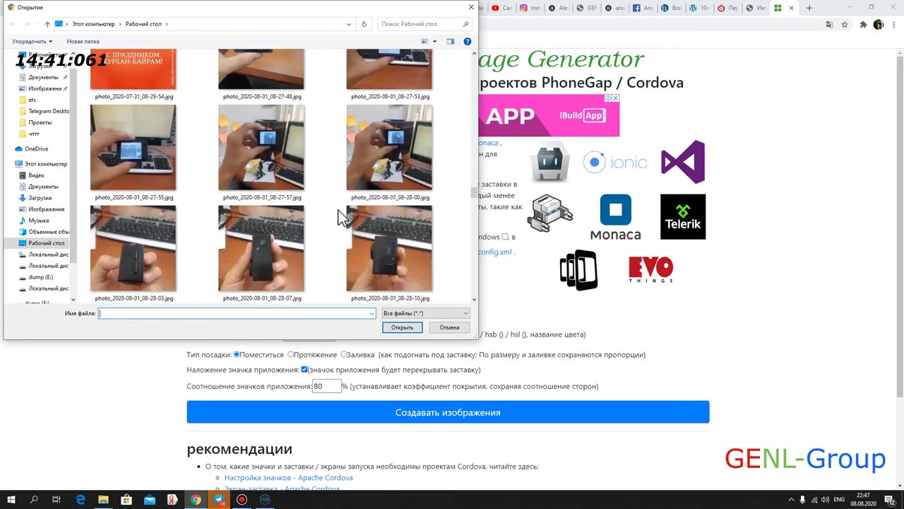
scroll(340, 210, down, 12)
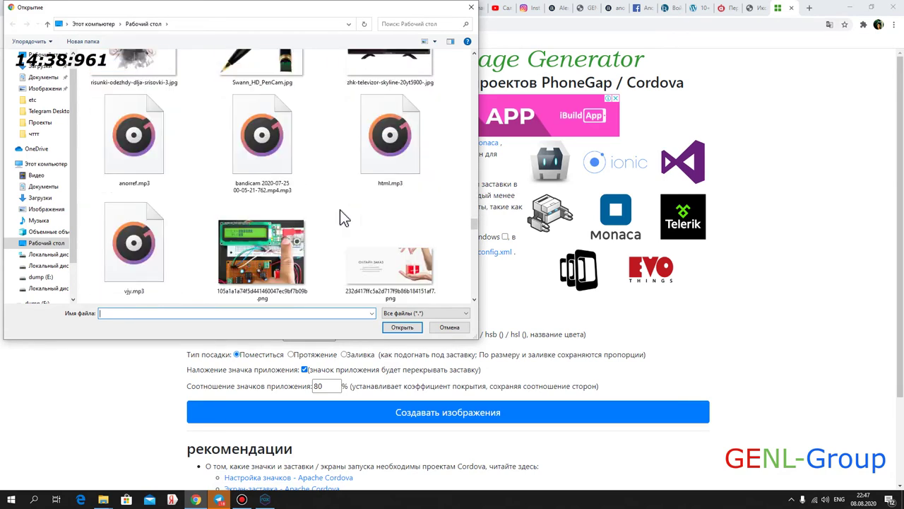
double_click(285, 178)
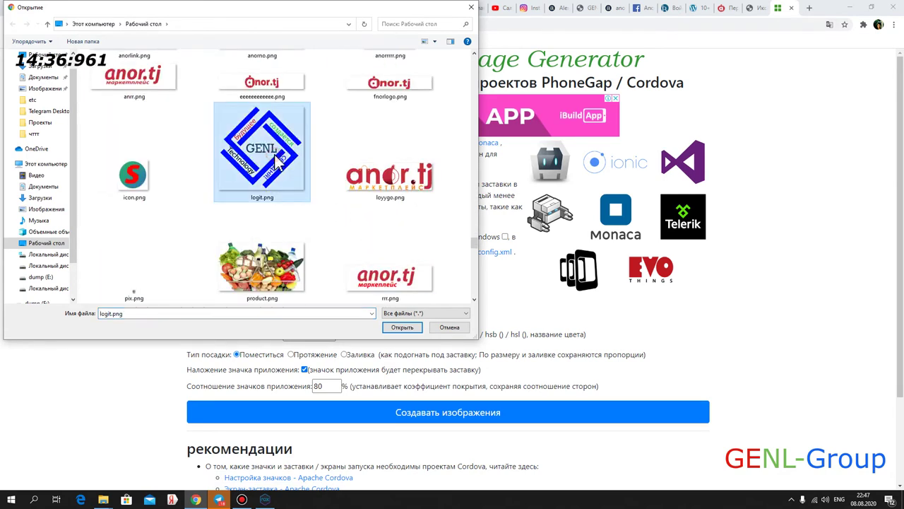
- Choose logit.png from the desktop as the optional splash screen background in the image generator
click(228, 324)
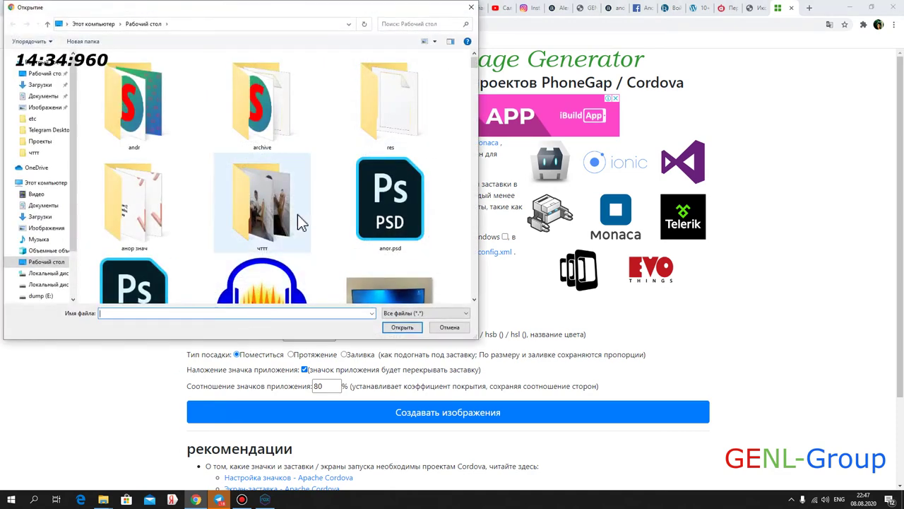
scroll(295, 229, down, 15)
scroll(304, 215, down, 10)
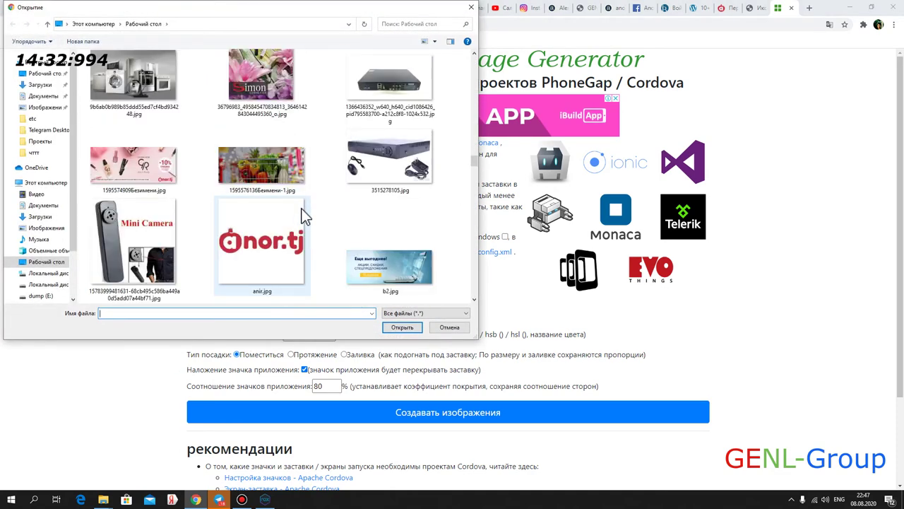
scroll(304, 216, down, 10)
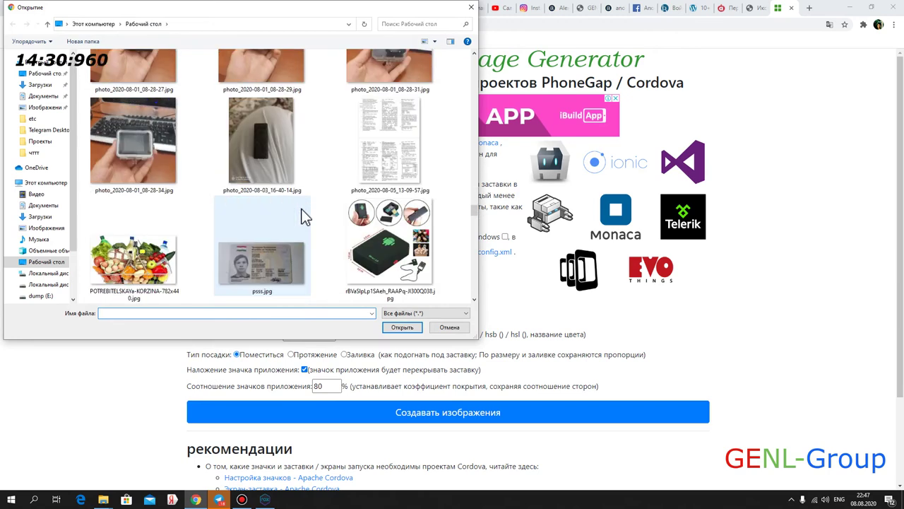
scroll(300, 206, down, 5)
double_click(256, 170)
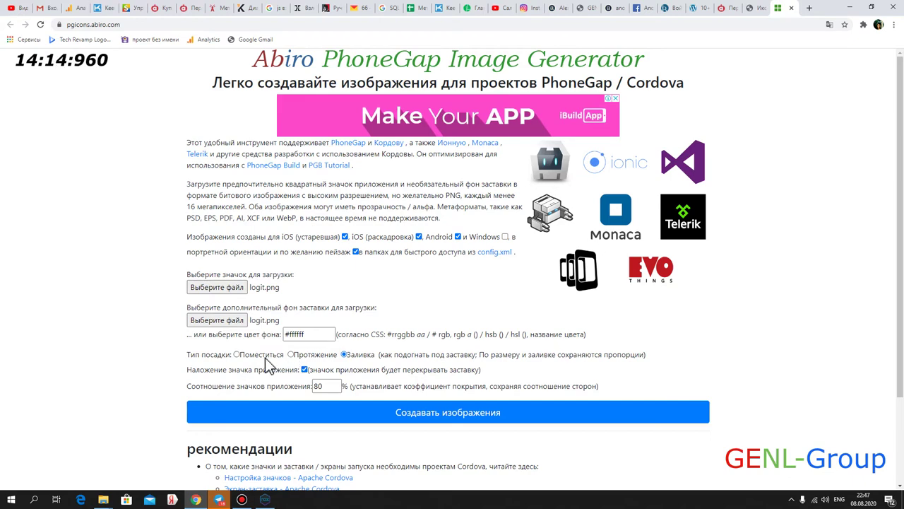
- Generate the images with the fit placement, icon overlay and 80% icon ratio, and download the generated zip archive
scroll(324, 373, down, 2)
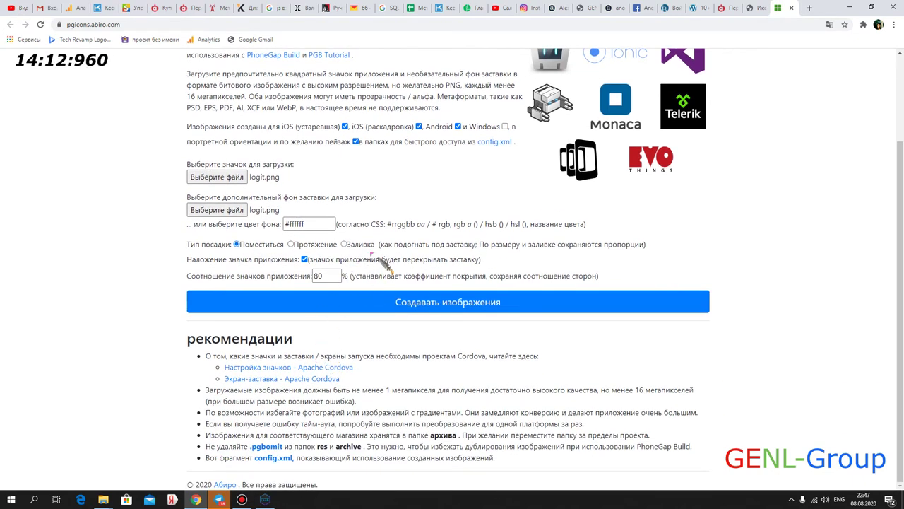
click(453, 302)
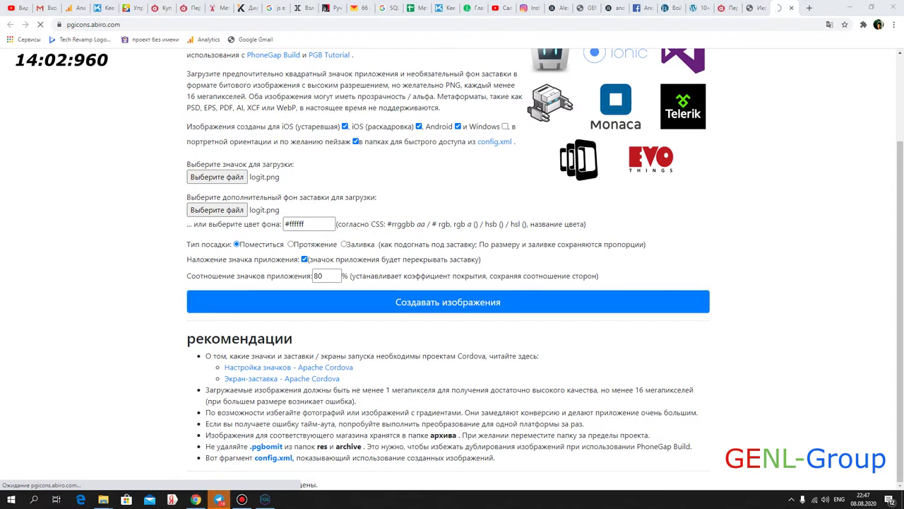
click(667, 304)
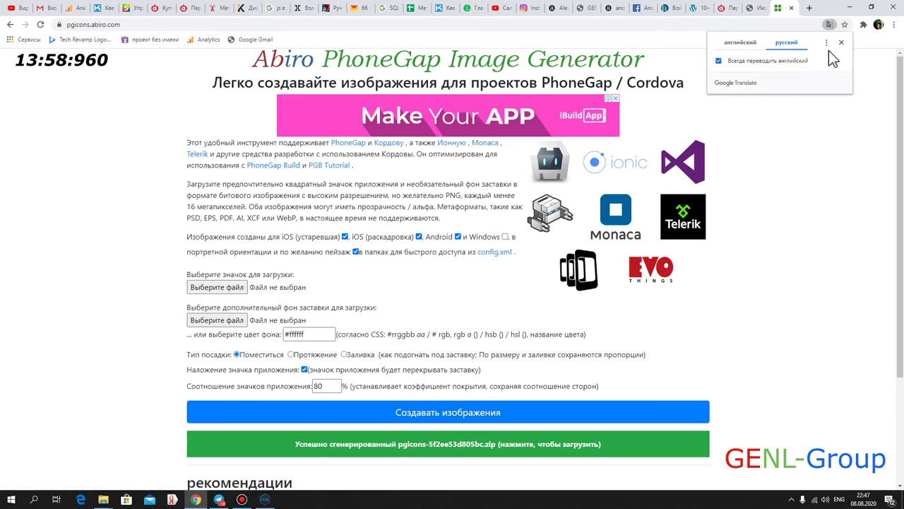
click(842, 45)
scroll(364, 371, down, 2)
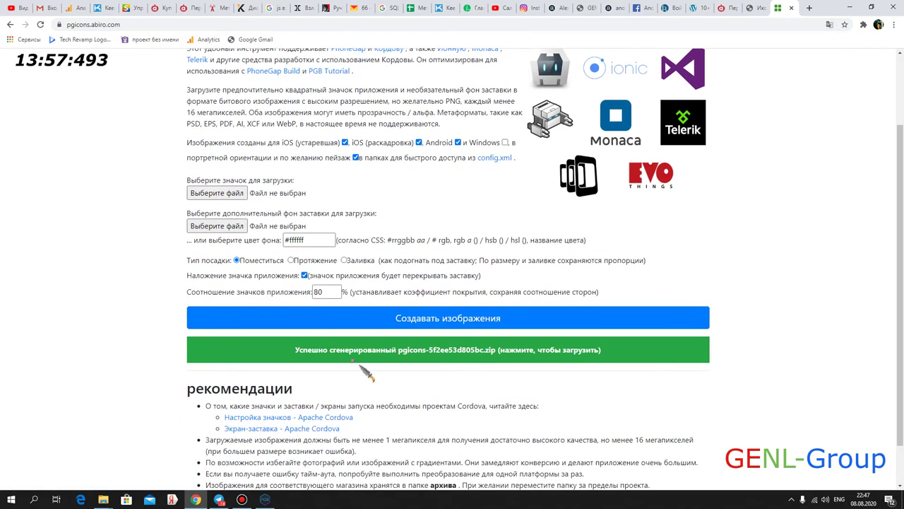
click(430, 356)
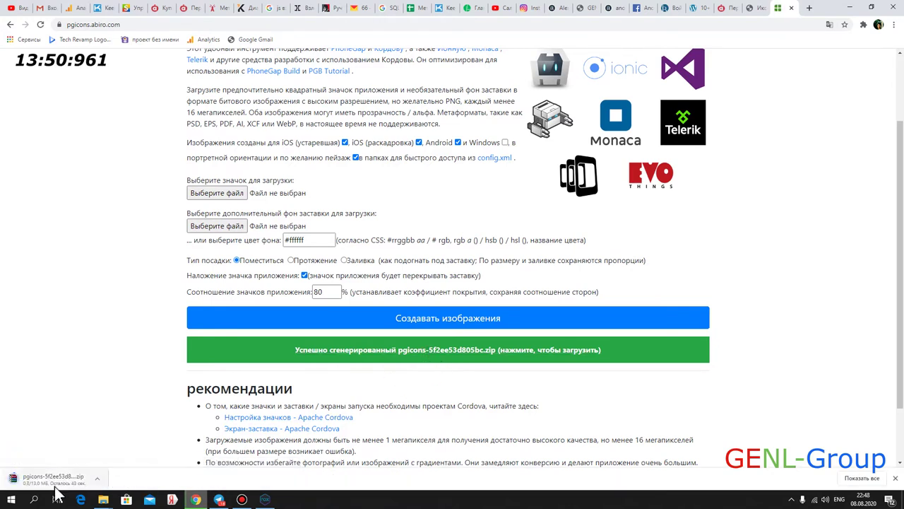
- Return to the Tadapp icons page and examine the icon slots and sizes required for Android, iOS and Windows Phone
click(751, 13)
scroll(234, 234, down, 1)
scroll(373, 234, up, 1)
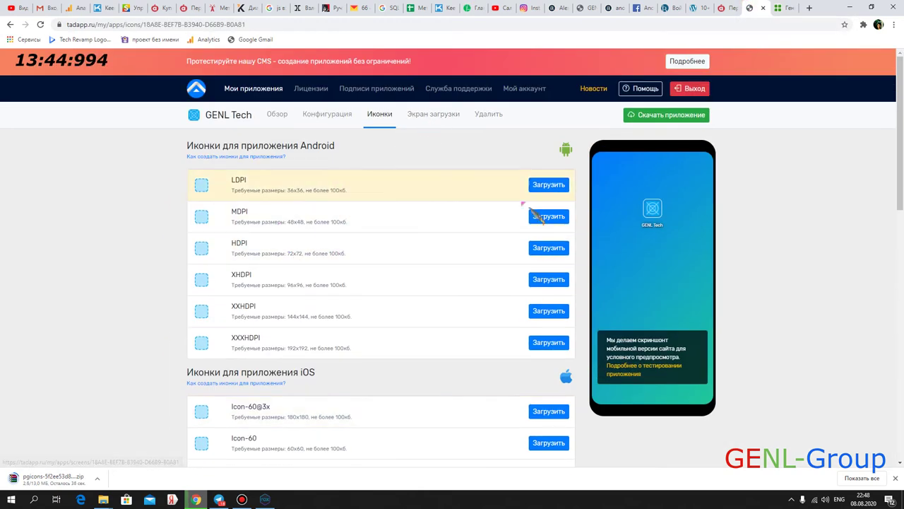
scroll(545, 216, down, 12)
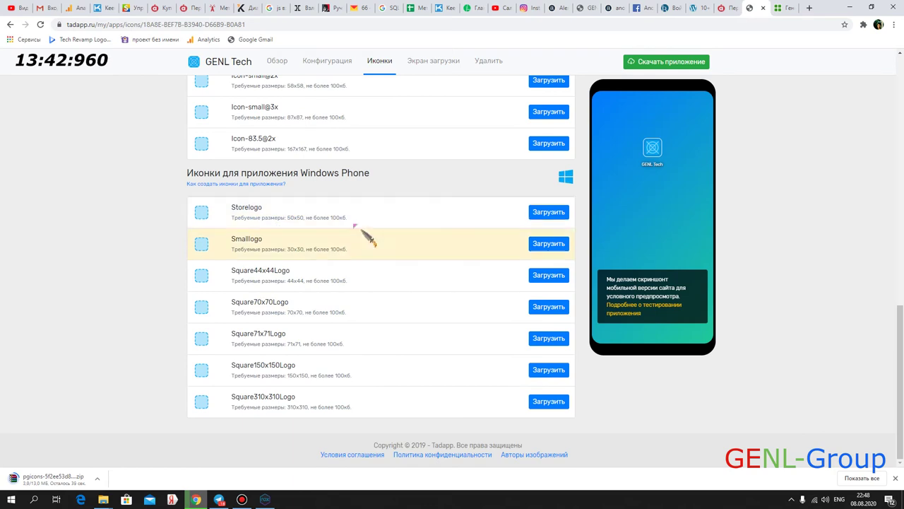
scroll(318, 304, up, 12)
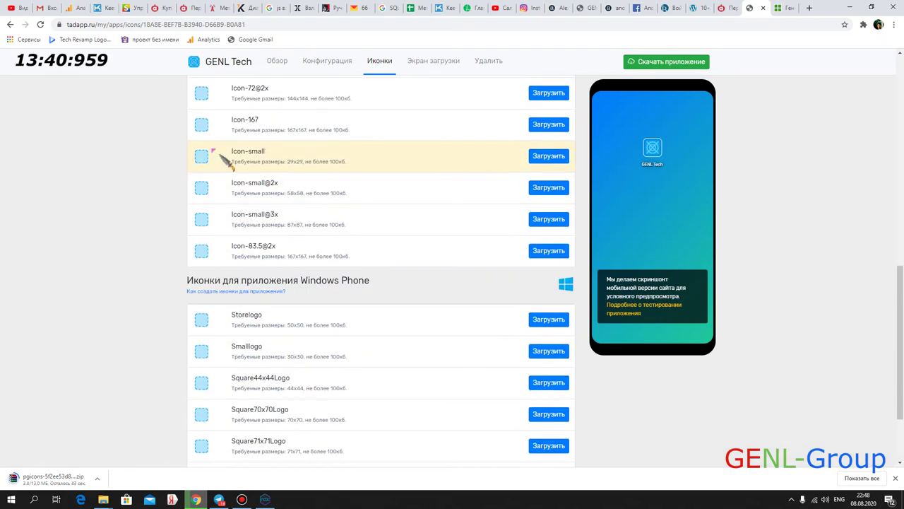
drag(172, 151, 369, 148)
click(392, 156)
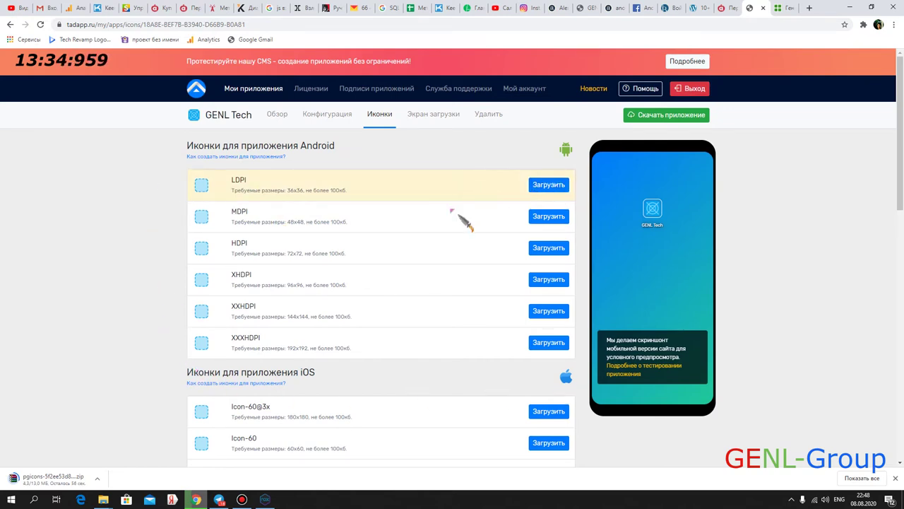
scroll(283, 198, down, 3)
drag(173, 129, 238, 157)
click(164, 144)
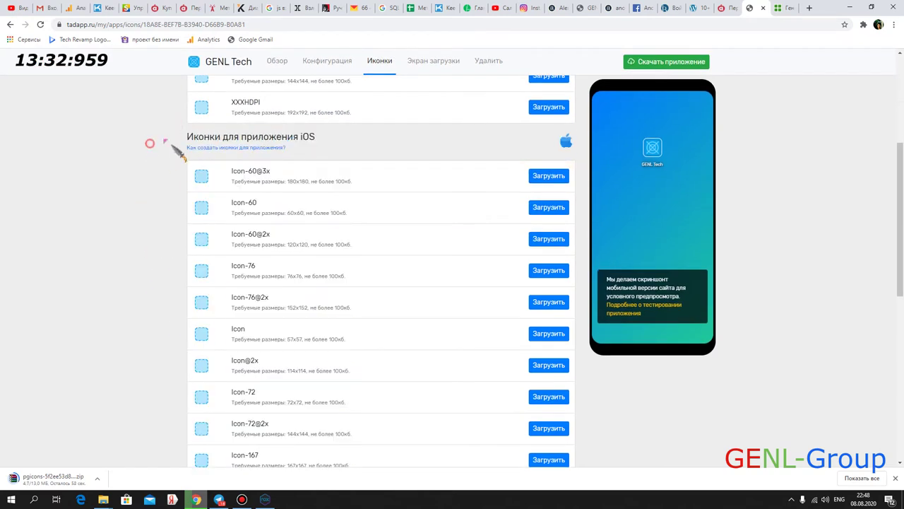
scroll(238, 148, down, 7)
scroll(323, 206, up, 5)
scroll(323, 206, up, 5)
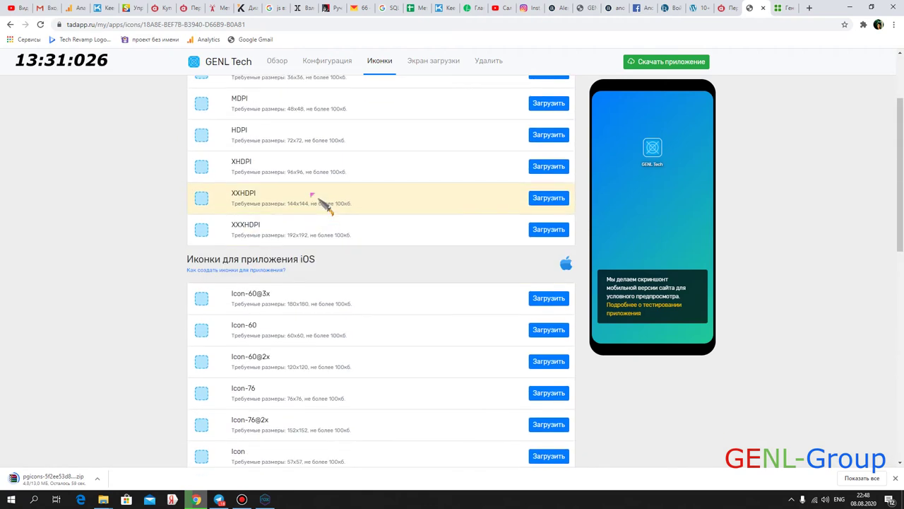
scroll(318, 202, down, 8)
scroll(327, 214, up, 10)
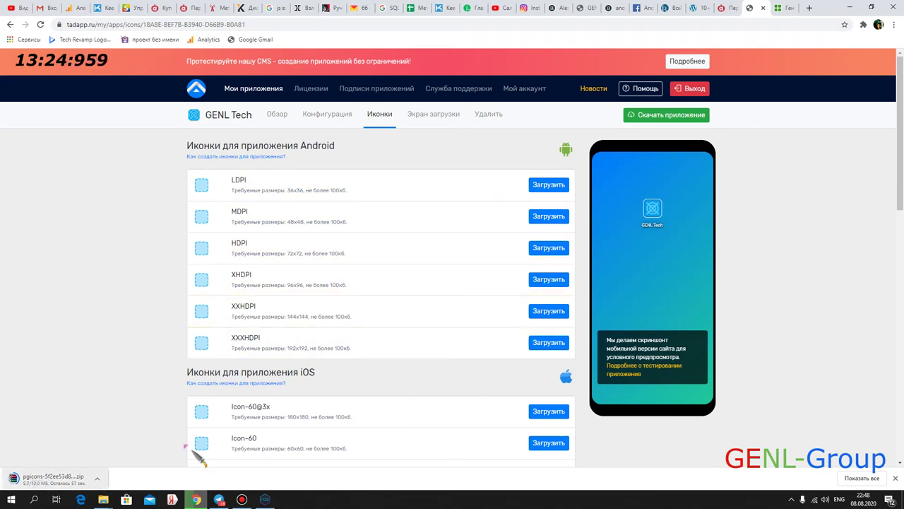
- Start the upload for the Windows Phone Storelogo icon and open the andr folder on the desktop
scroll(470, 309, down, 12)
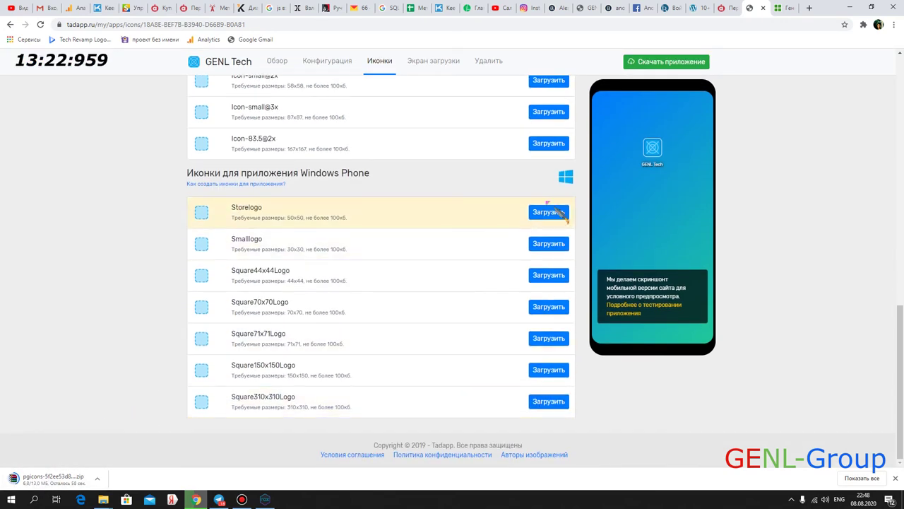
click(546, 214)
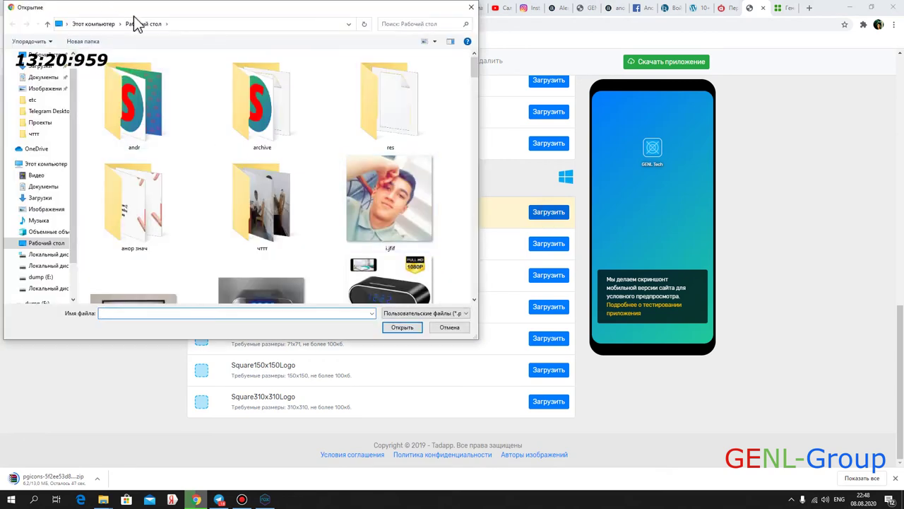
drag(237, 10, 659, 100)
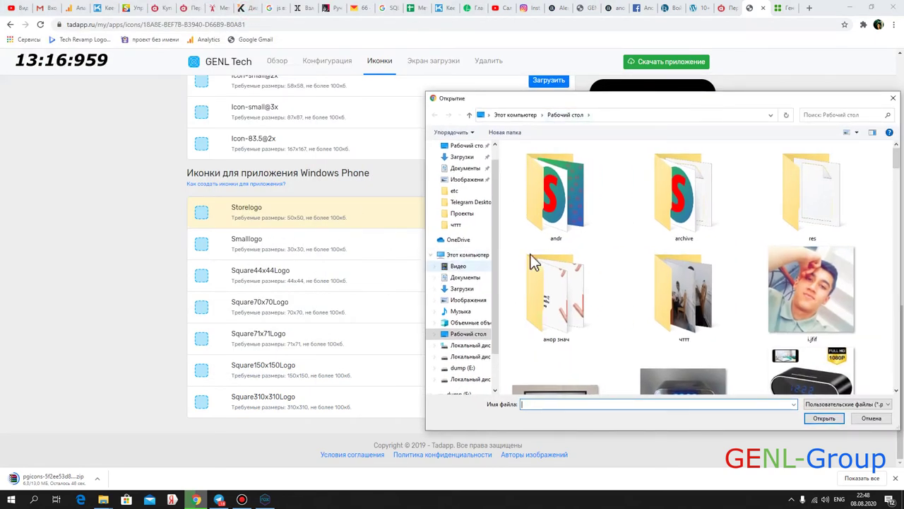
double_click(565, 216)
click(580, 233)
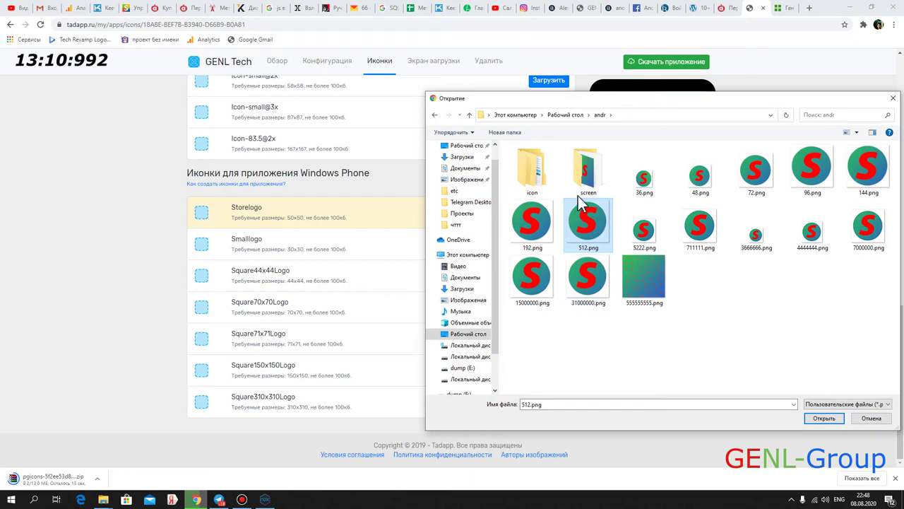
double_click(585, 172)
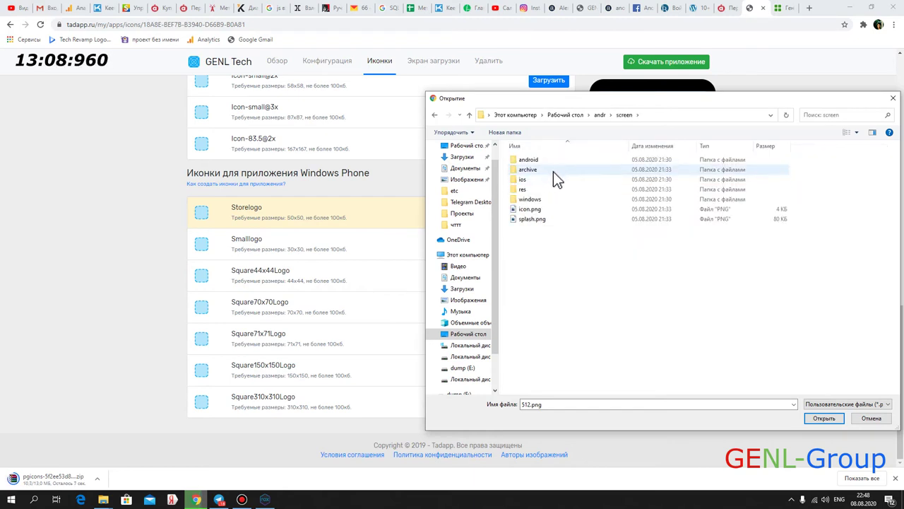
double_click(549, 199)
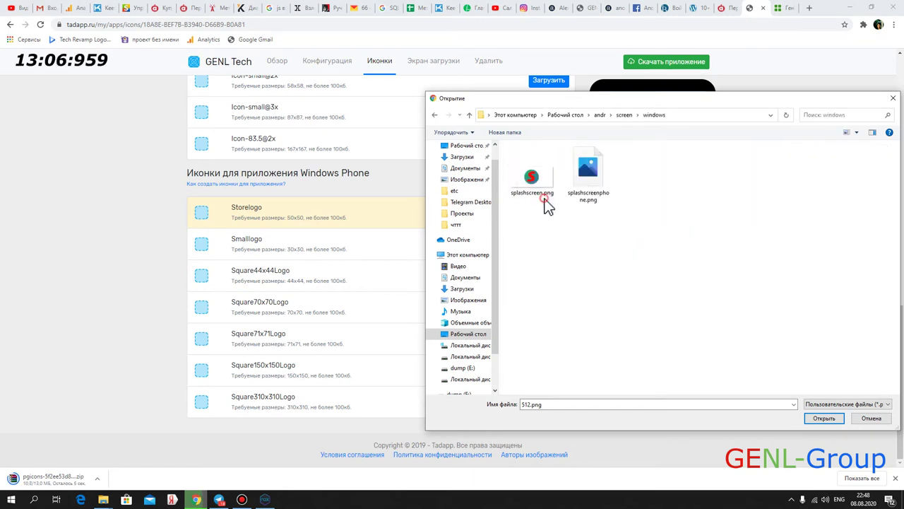
click(625, 115)
click(597, 115)
- Upload storelogo.png from the windows subfolder of the icon folder as the Windows Phone Storelogo
double_click(530, 177)
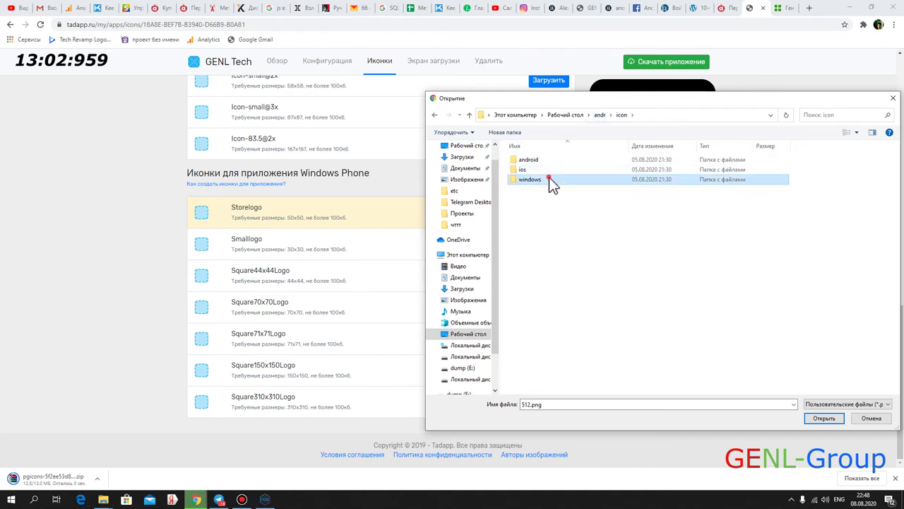
double_click(549, 180)
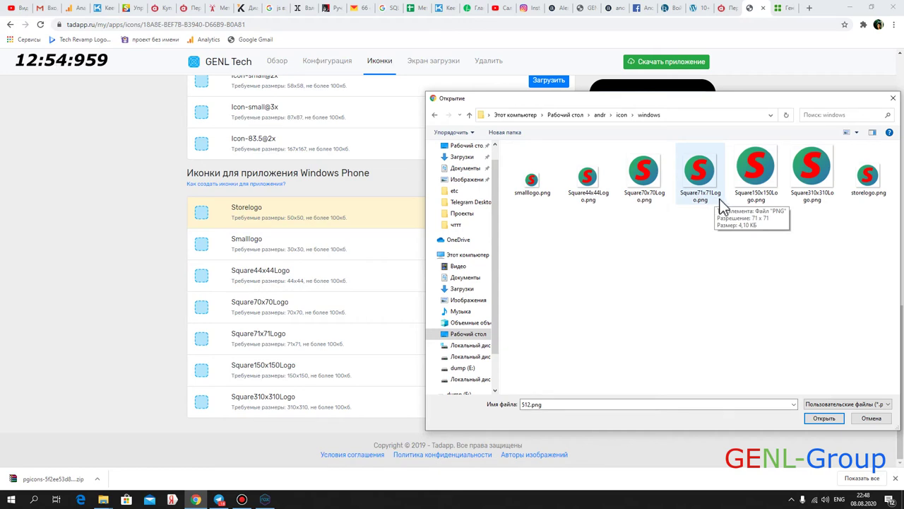
click(859, 187)
double_click(859, 191)
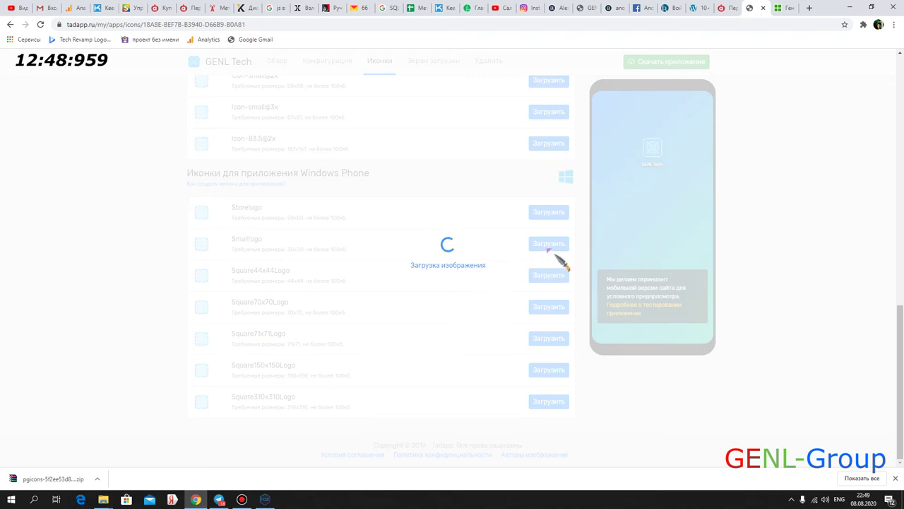
- Upload the matching PNG files for the remaining Windows Phone icons, from Smalllogo through Square310x310Logo
scroll(544, 282, down, 15)
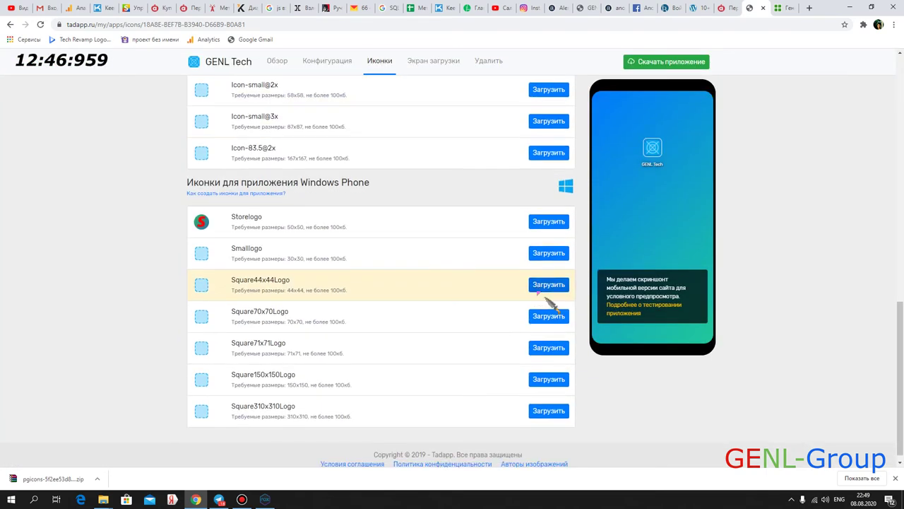
click(544, 248)
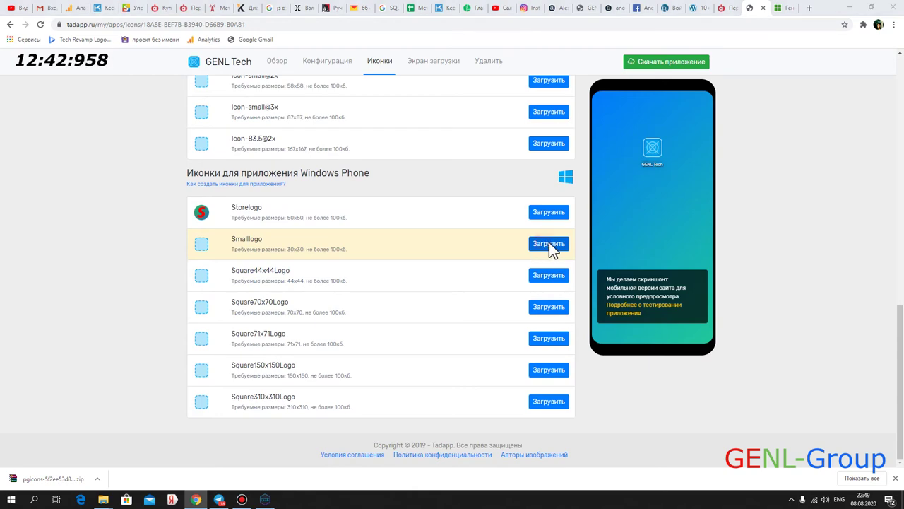
double_click(650, 196)
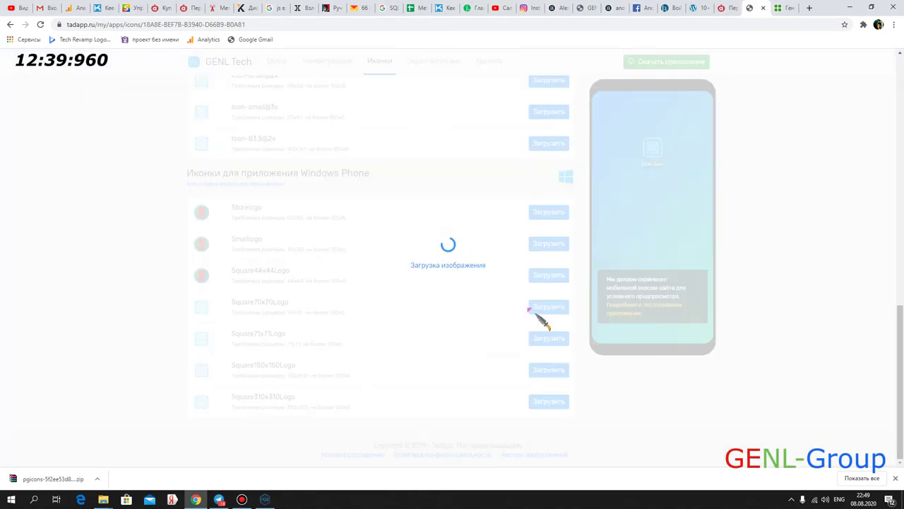
click(549, 338)
double_click(687, 202)
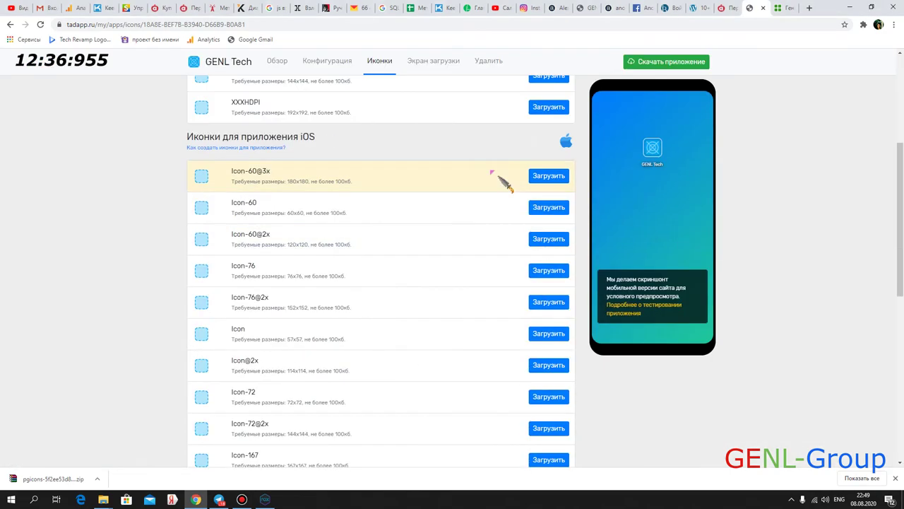
- Upload the matching files from the ios folder for the iOS icons Icon-60@3x, Icon-60, Icon-60@2x and Icon-83.5@2x
click(548, 161)
double_click(596, 202)
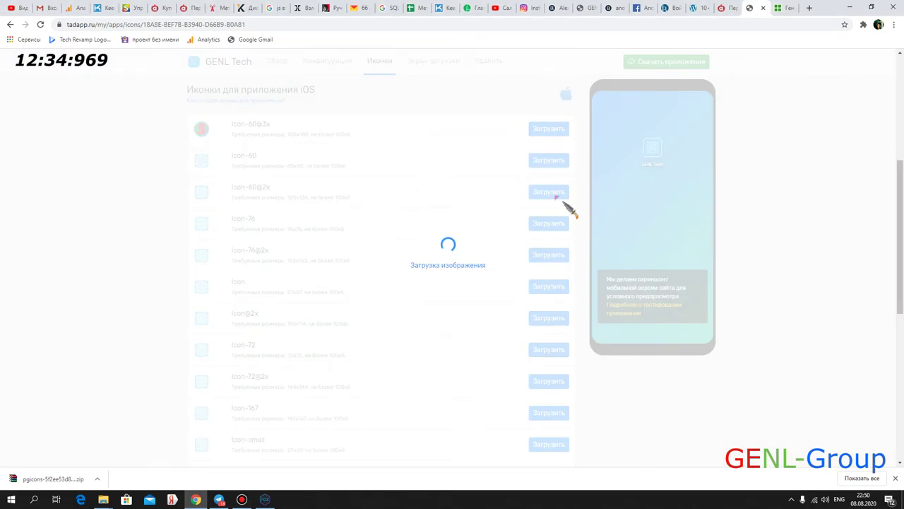
click(555, 192)
double_click(644, 219)
click(548, 332)
double_click(638, 228)
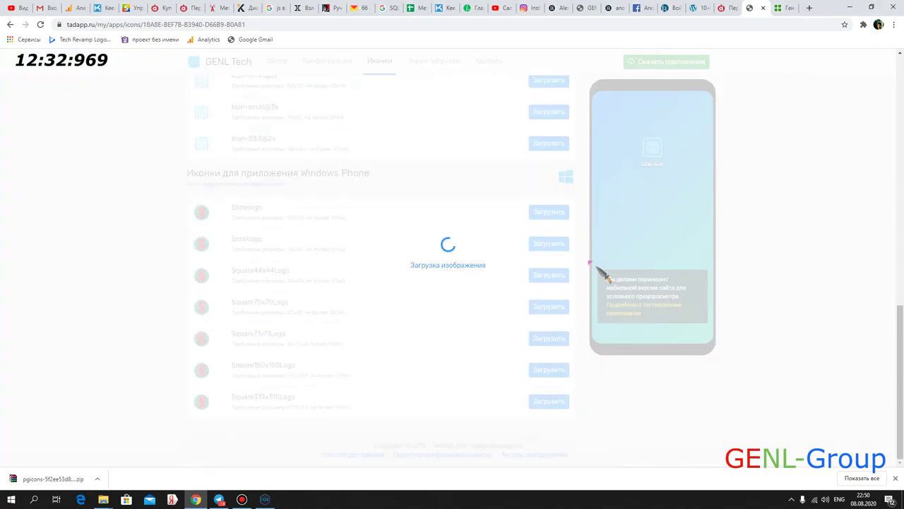
- Upload the matching files from the ios folder for the iOS icons Icon-small@3x, Icon-small@2x and Icon-small
click(551, 232)
double_click(638, 242)
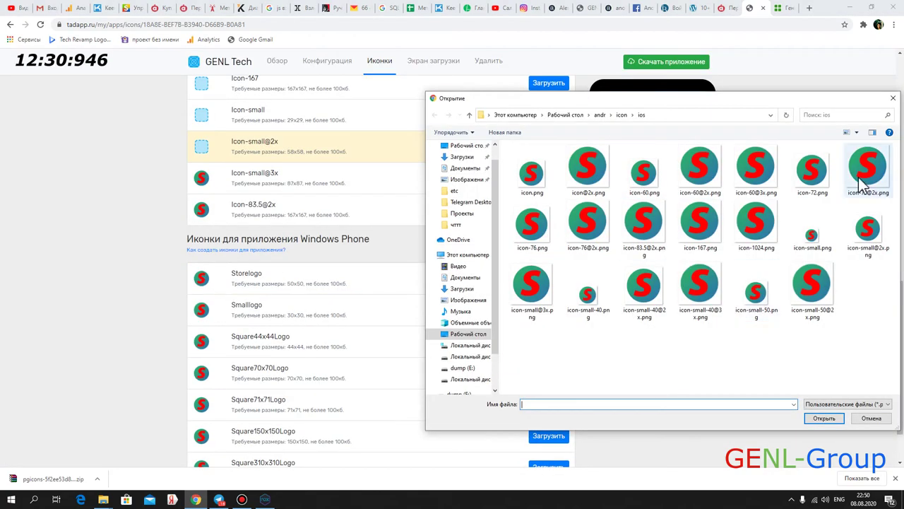
double_click(807, 236)
double_click(813, 230)
- Upload the matching files from the ios folder for the iOS icons Icon-167, Icon-72@2x, Icon-72 and Icon@2x
click(541, 201)
click(547, 286)
click(541, 398)
click(545, 317)
click(565, 223)
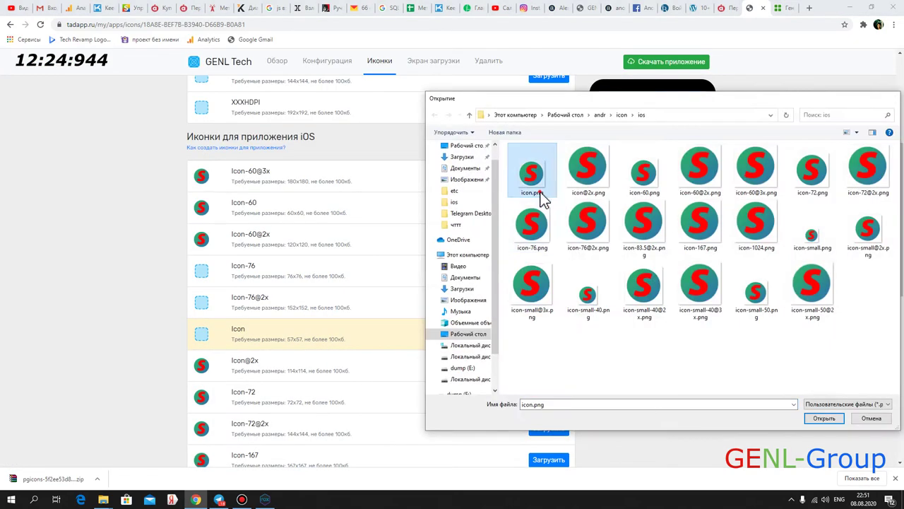
double_click(541, 195)
click(535, 313)
double_click(601, 242)
click(544, 420)
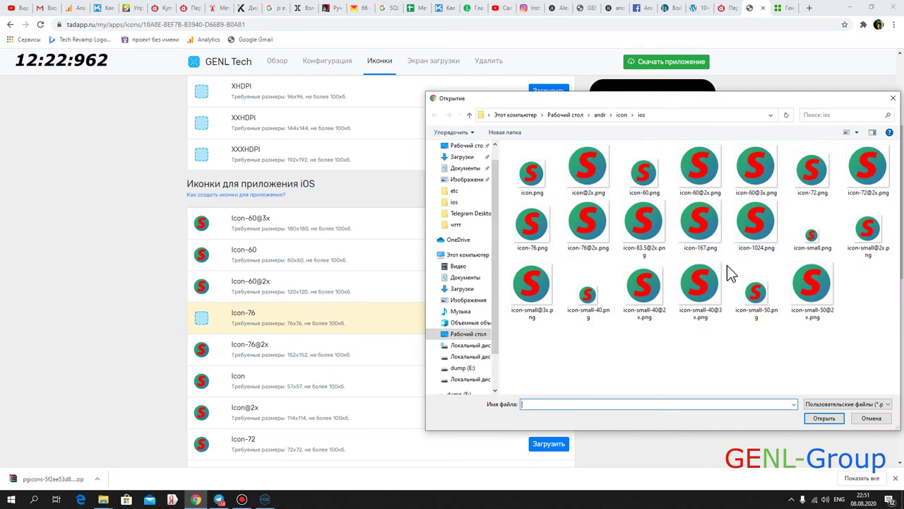
double_click(537, 233)
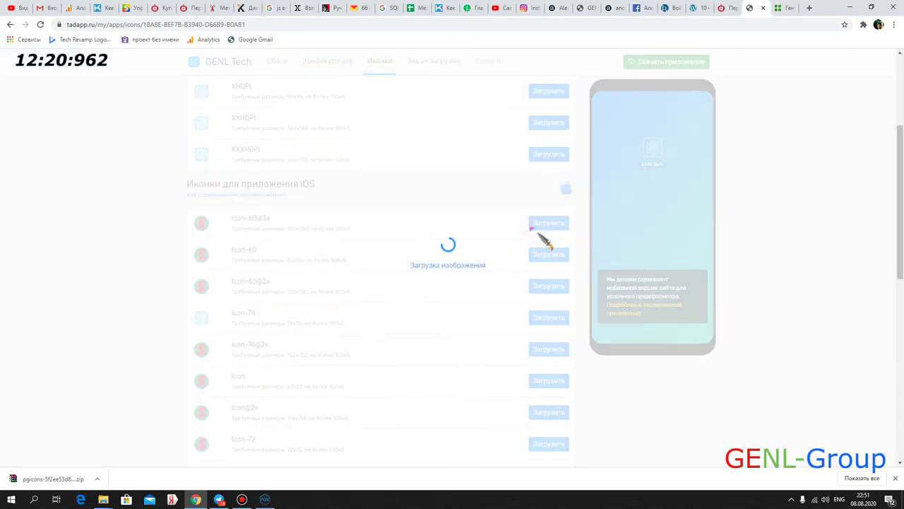
- Open the downloaded pgicons-5f2ee53d805bc.zip archive and go to its res\icon\android folder
scroll(487, 245, down, 4)
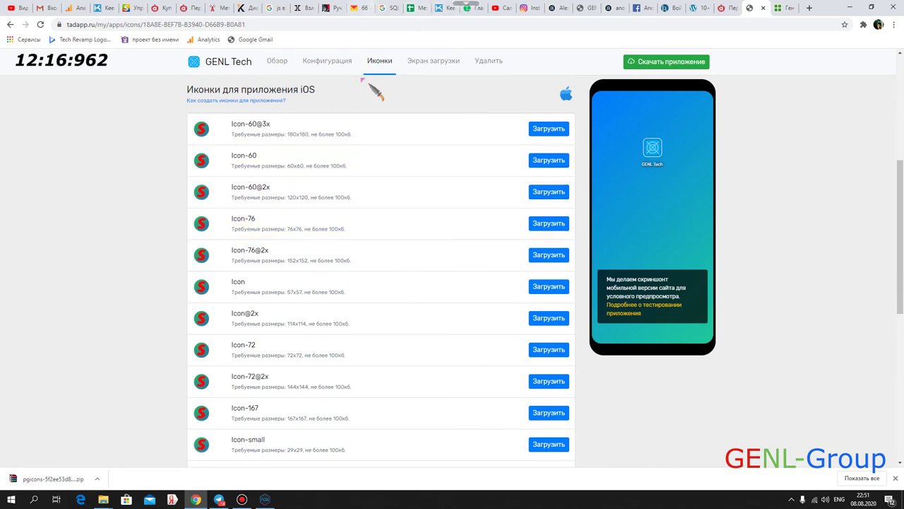
scroll(555, 222, down, 5)
scroll(551, 216, up, 10)
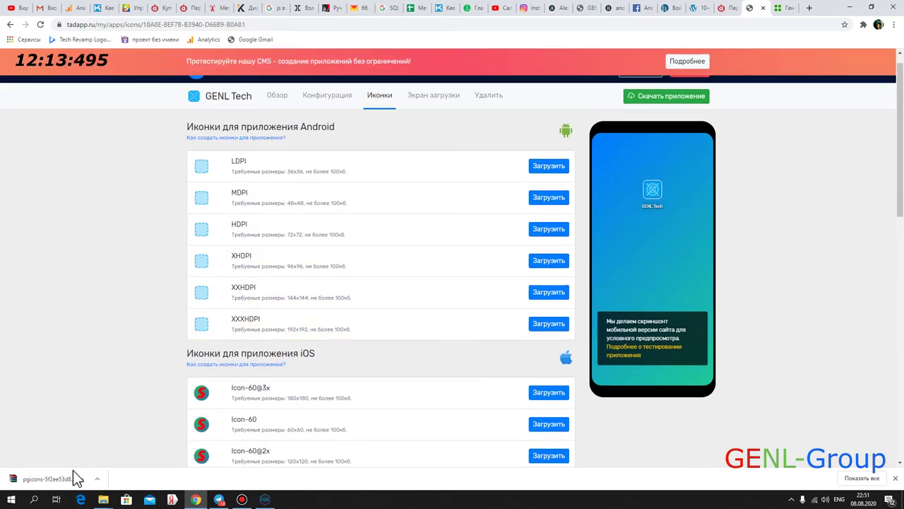
click(62, 480)
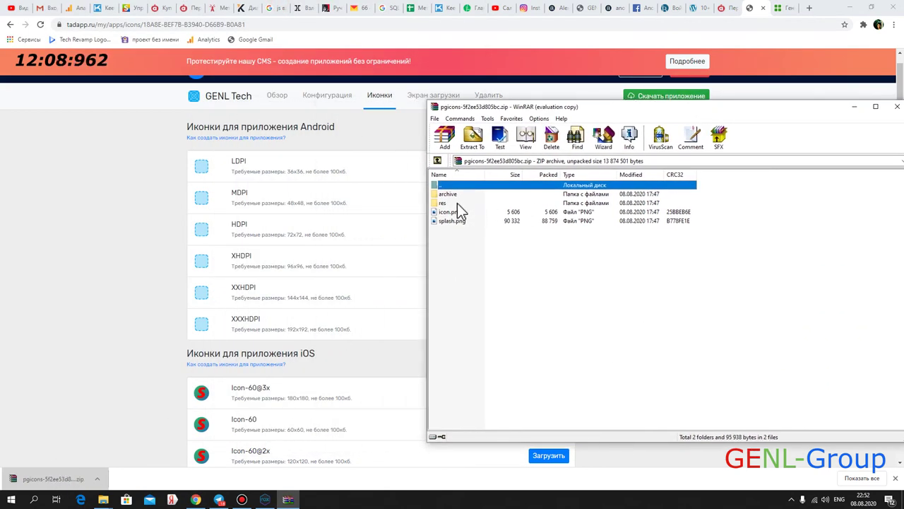
double_click(442, 204)
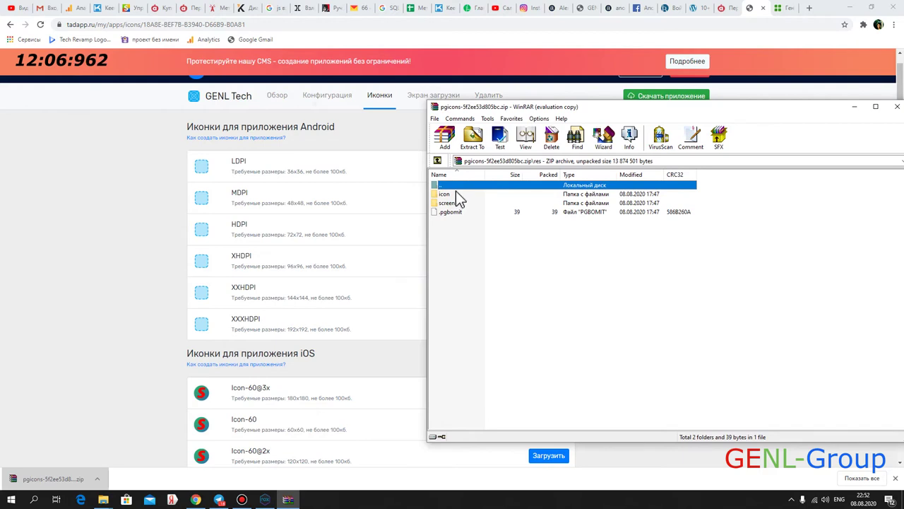
double_click(452, 194)
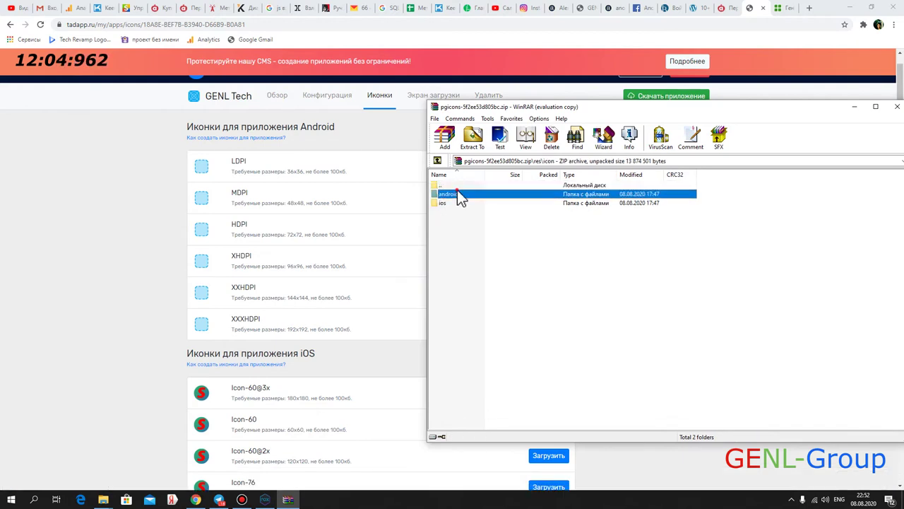
double_click(455, 193)
drag(467, 265, 464, 172)
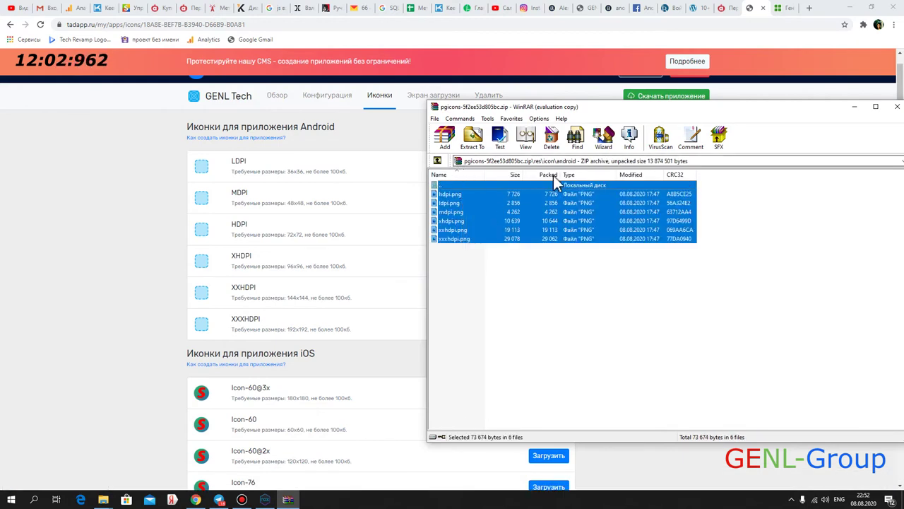
- Look through the archive folder and res\screen folder inside the zip, and return to res\icon
double_click(438, 161)
click(438, 161)
double_click(459, 195)
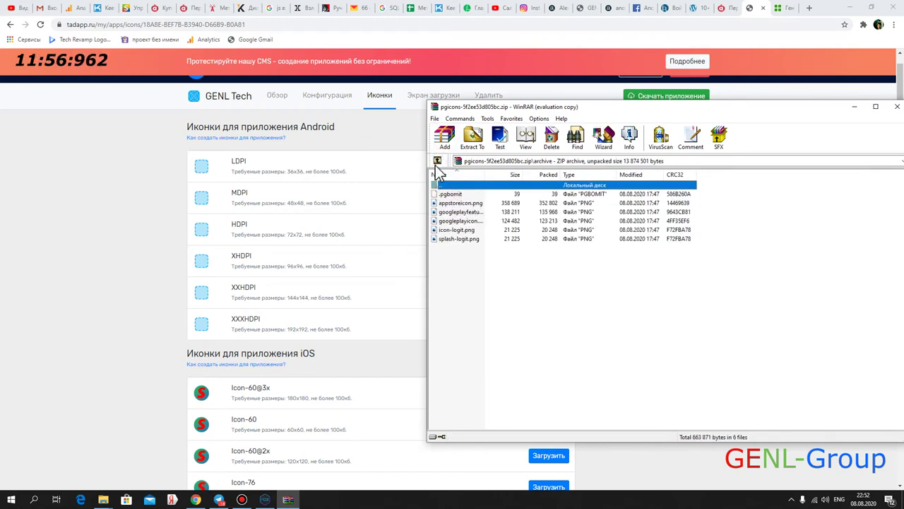
click(438, 161)
double_click(462, 204)
double_click(469, 204)
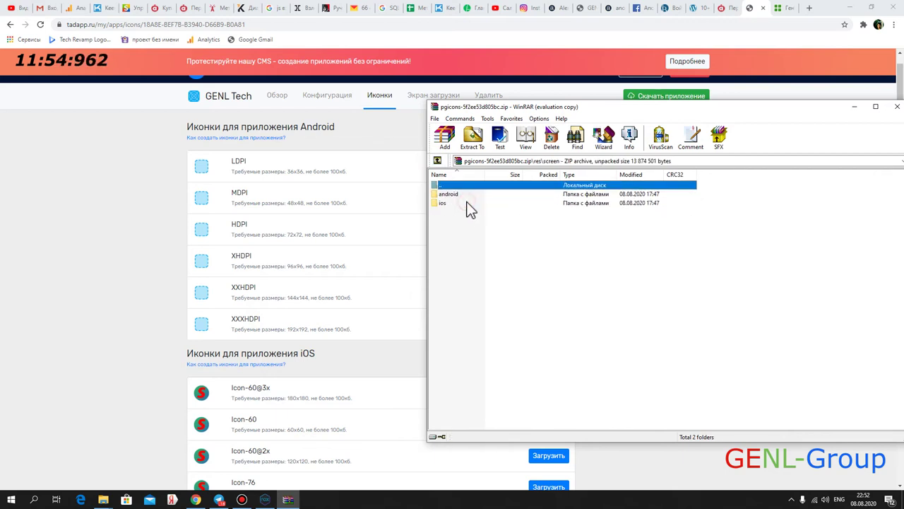
click(434, 162)
double_click(449, 195)
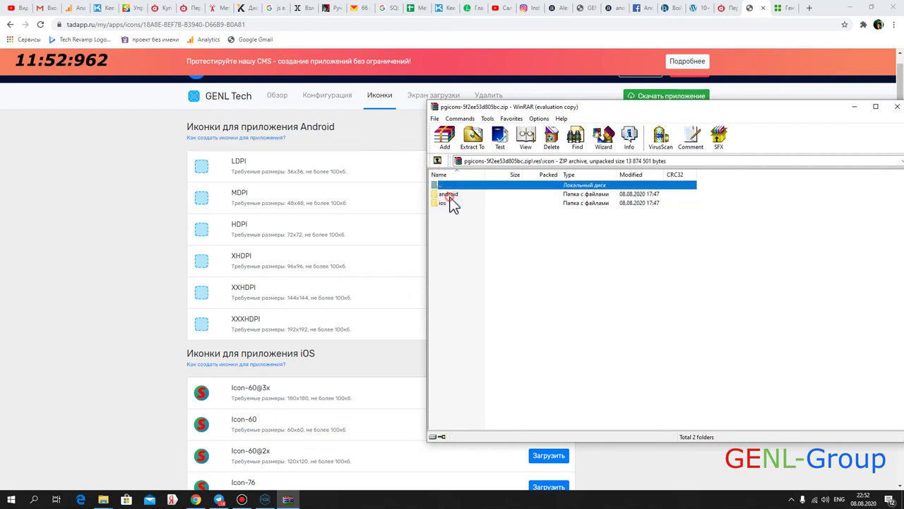
click(463, 196)
drag(513, 281, 507, 195)
click(479, 271)
drag(480, 272, 479, 187)
click(473, 267)
drag(473, 267, 457, 195)
right_click(453, 202)
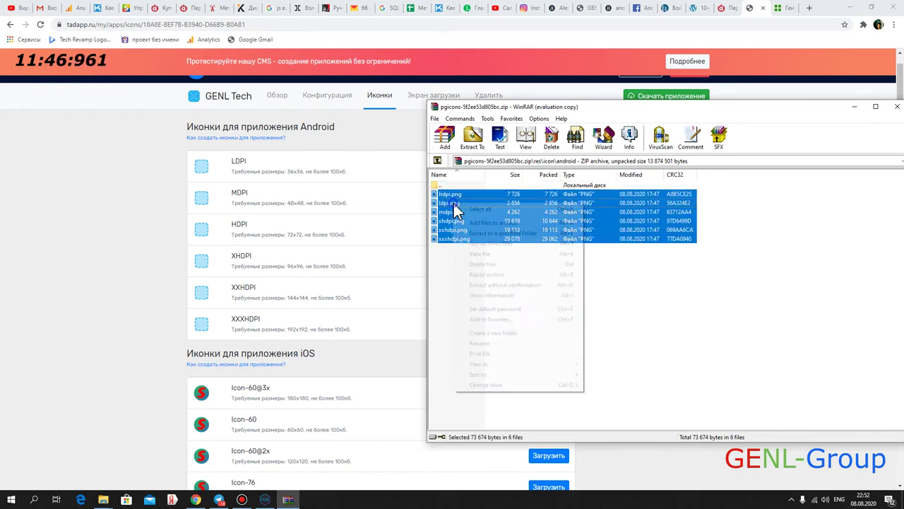
click(438, 165)
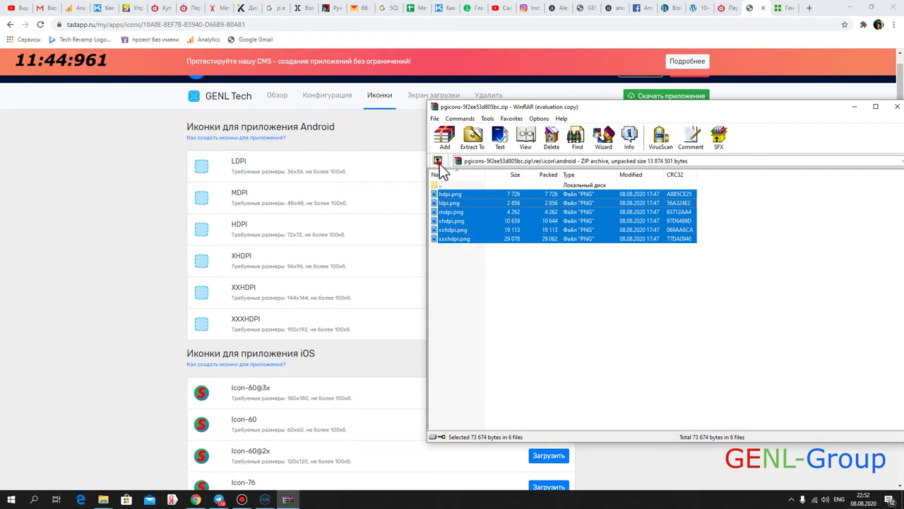
- Extract the android folder from res\icon in the archive to the desktop and return to the icons page
click(437, 163)
right_click(458, 195)
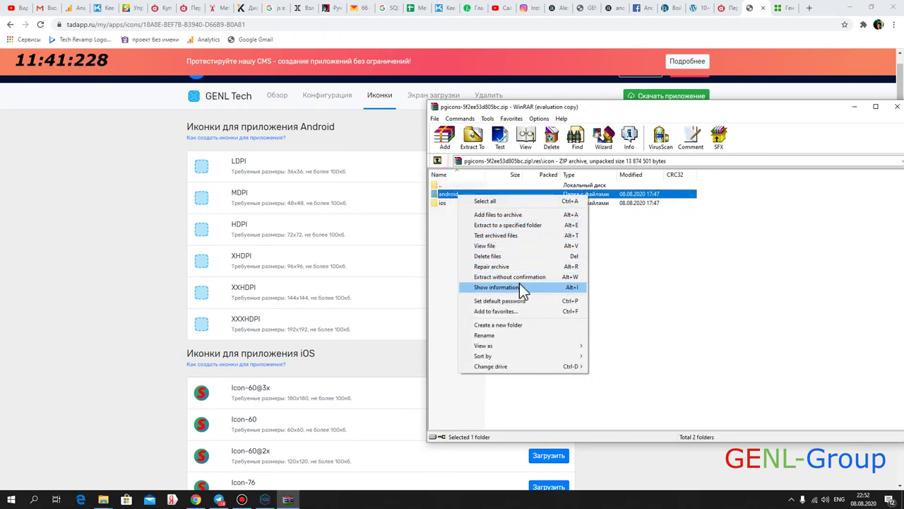
click(524, 226)
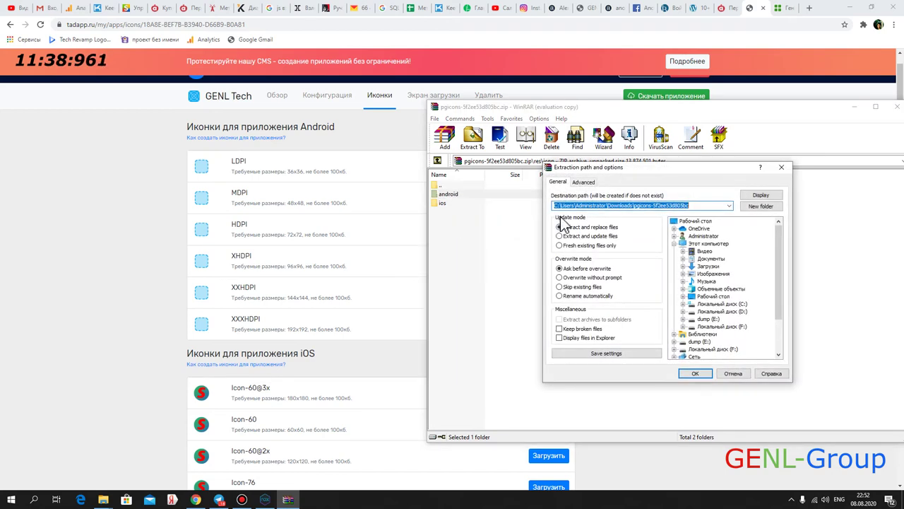
click(695, 373)
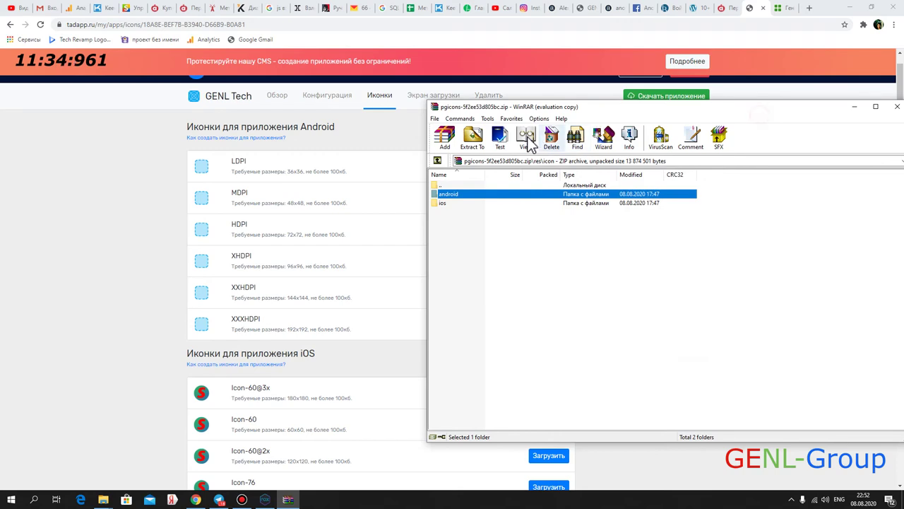
drag(792, 118, 568, 111)
click(639, 101)
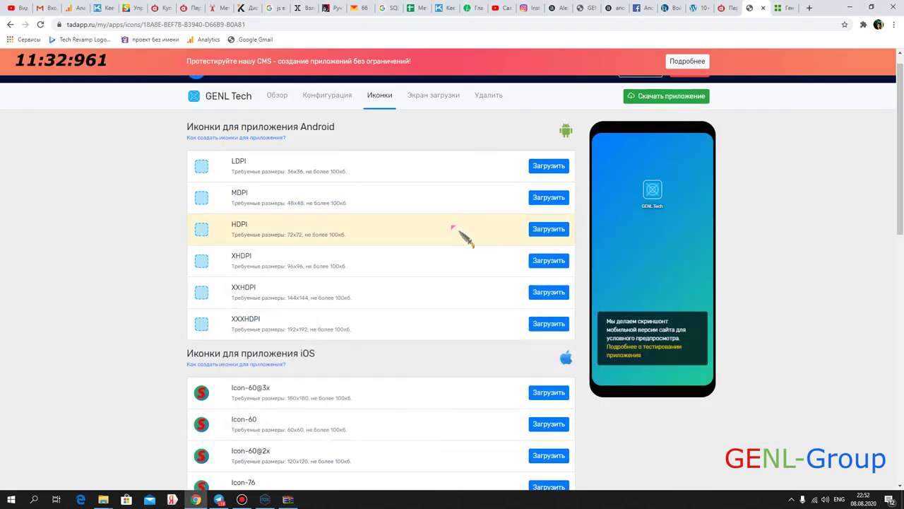
- Upload ldpi.png from the desktop's android folder as the Android LDPI icon
click(555, 172)
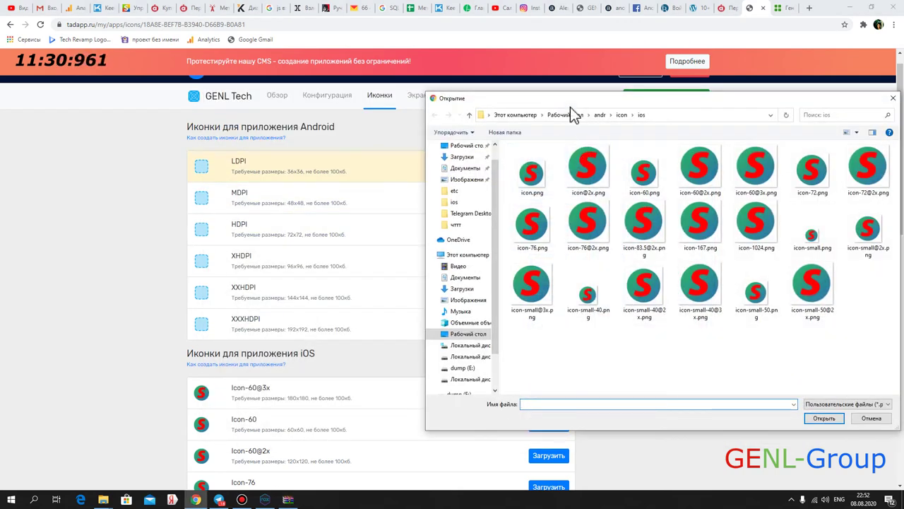
click(565, 114)
click(662, 188)
double_click(662, 187)
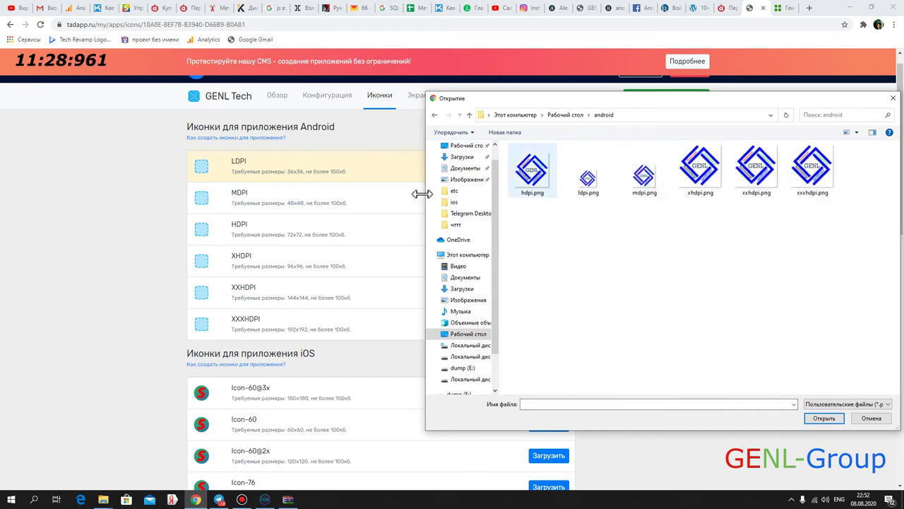
double_click(590, 182)
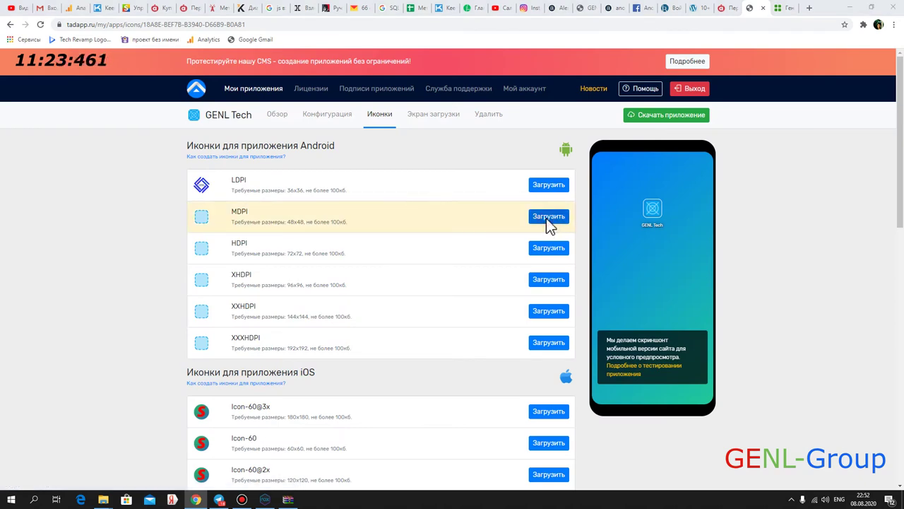
- Upload mdpi.png and hdpi.png as the Android MDPI and HDPI icons
click(549, 218)
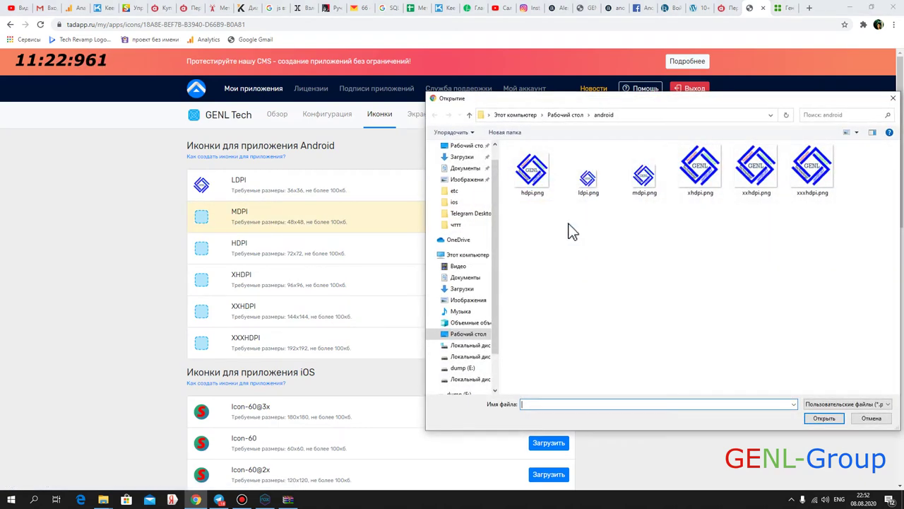
double_click(640, 186)
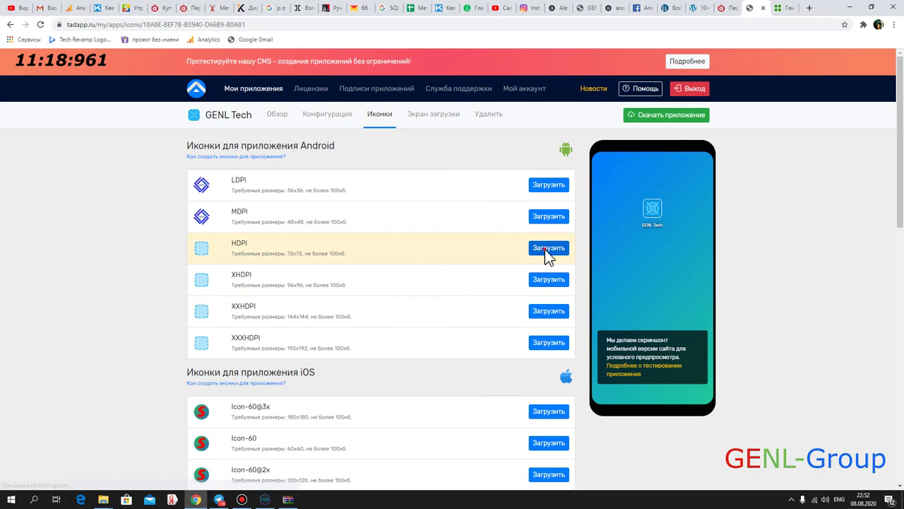
click(545, 249)
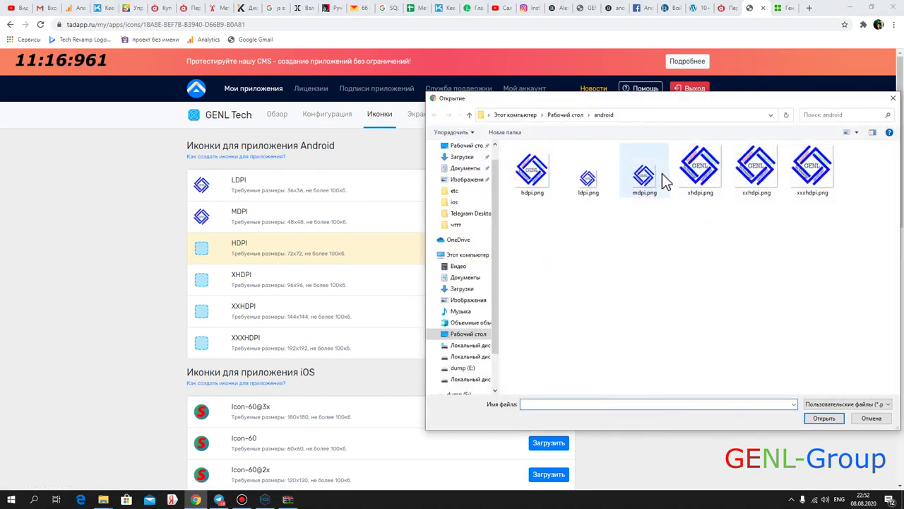
double_click(532, 170)
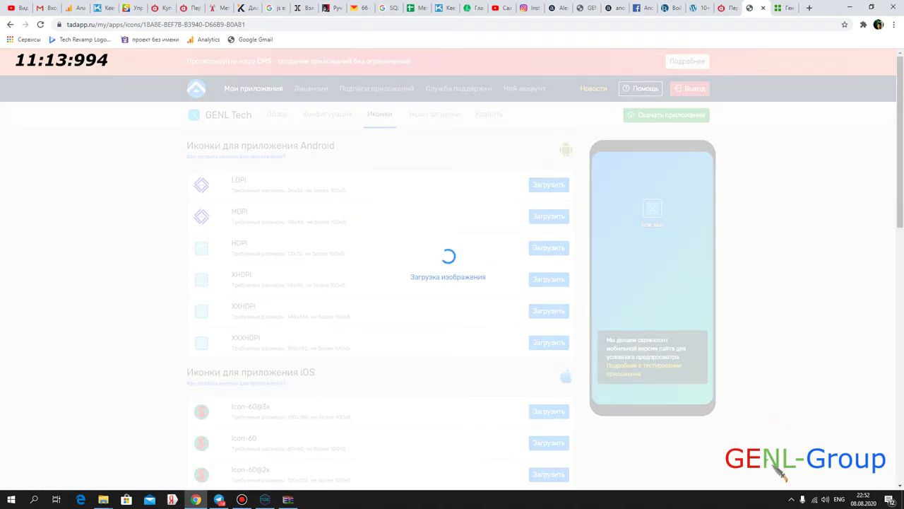
click(803, 499)
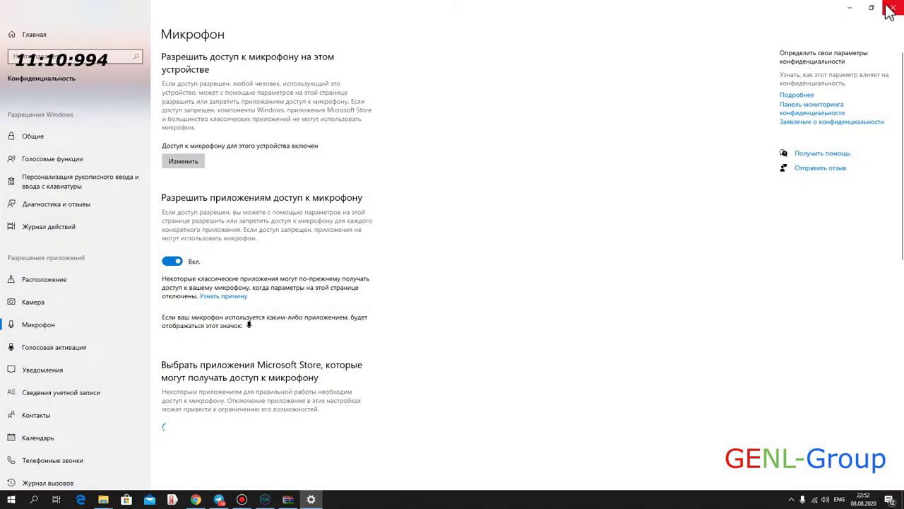
click(889, 7)
click(241, 500)
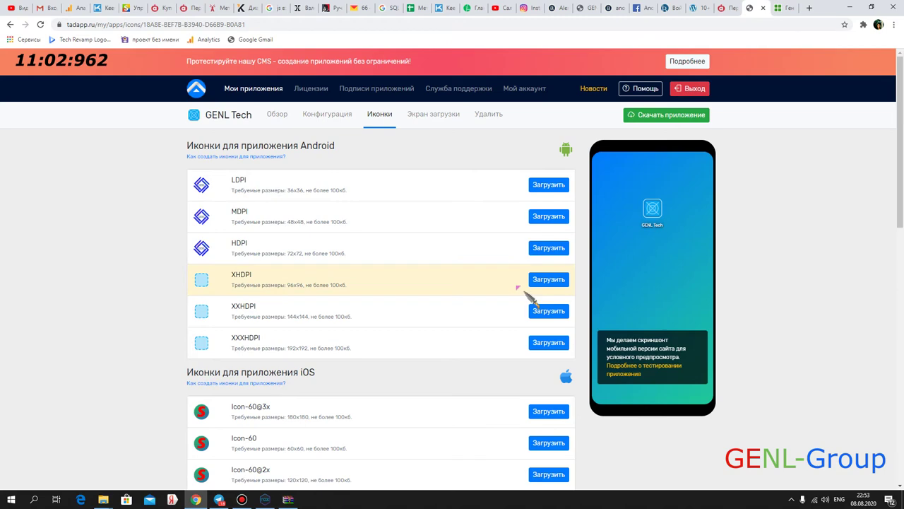
- Upload xhdpi.png, xxhdpi.png and xxxhdpi.png as the Android XHDPI, XXHDPI and XXXHDPI icons
click(552, 284)
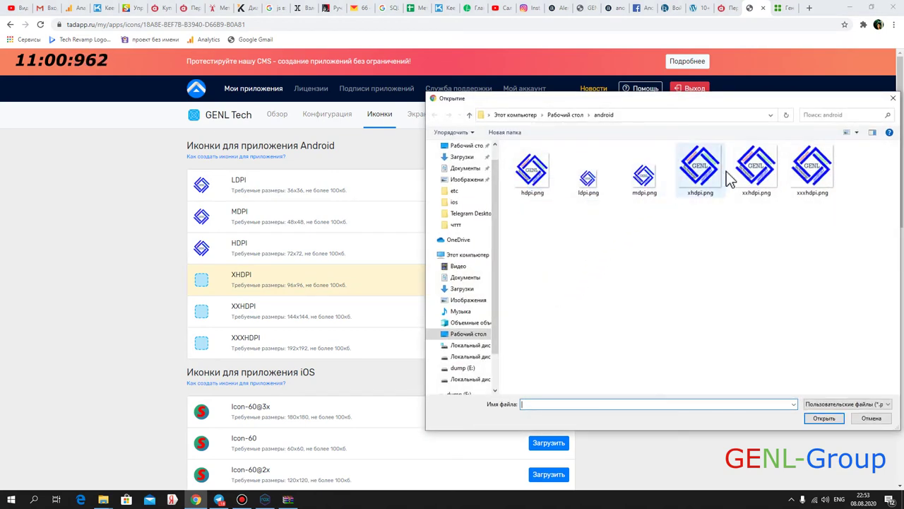
double_click(712, 182)
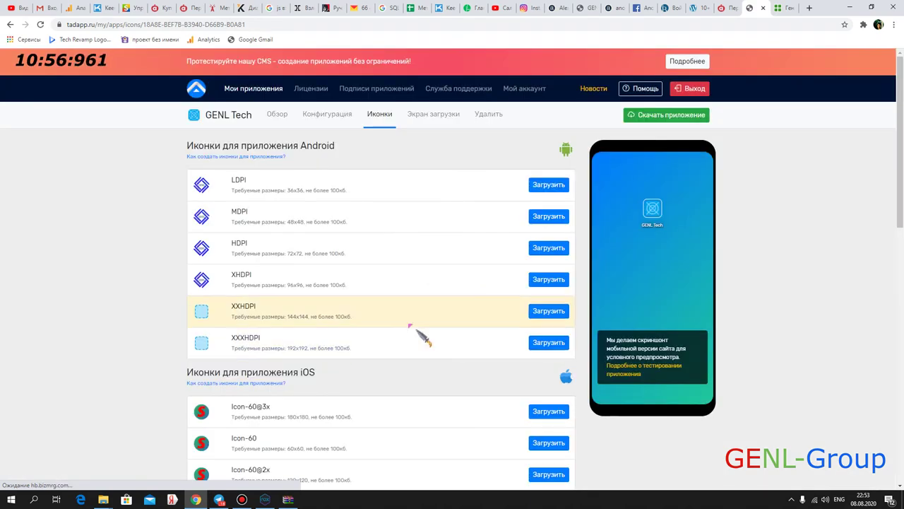
click(564, 313)
click(758, 173)
double_click(762, 181)
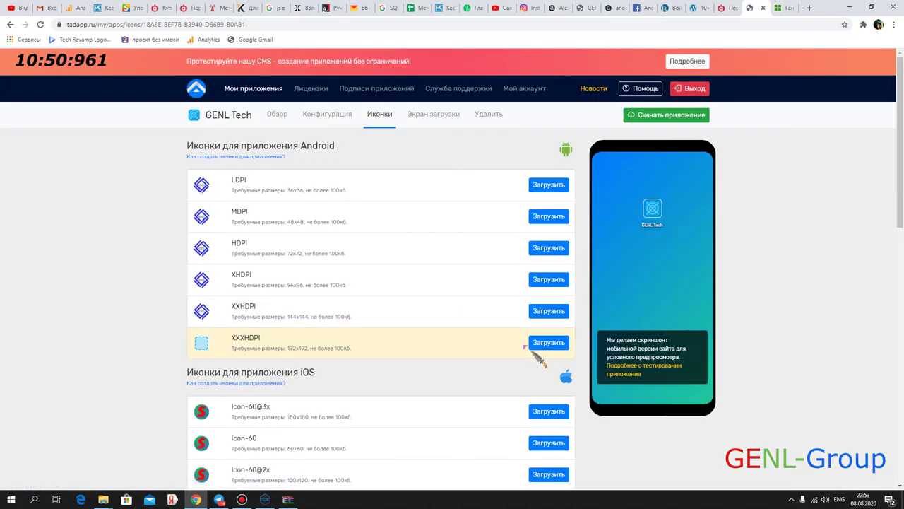
click(541, 343)
click(813, 162)
double_click(813, 162)
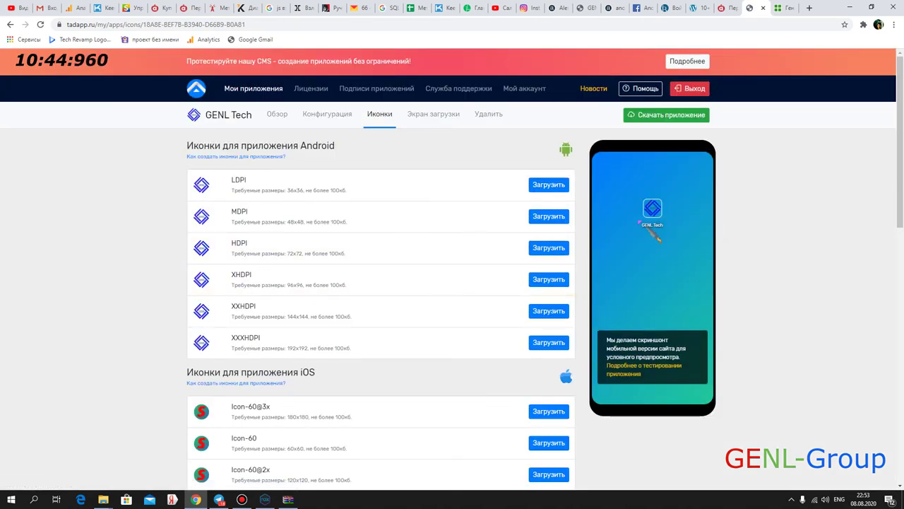
- Open the app's loading screen settings and review the image slots for Android, iOS and Windows Phone
click(433, 115)
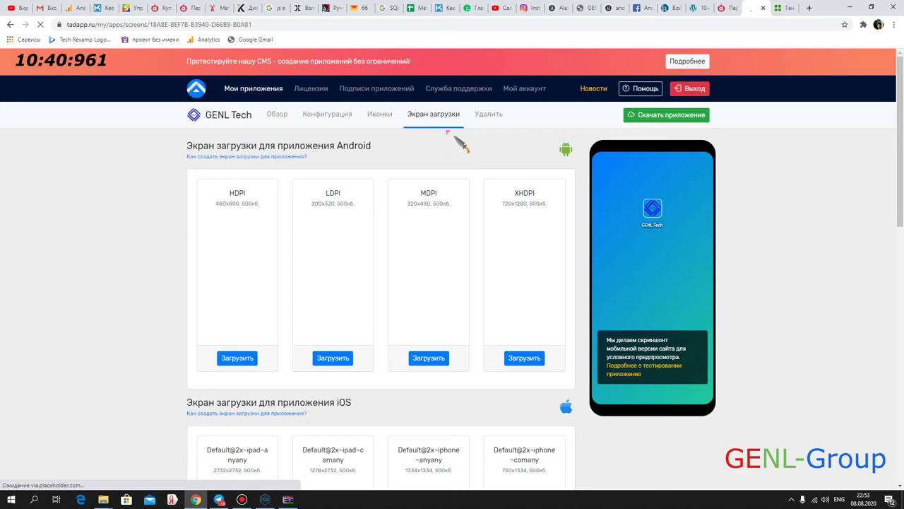
scroll(380, 151, down, 1)
scroll(393, 202, down, 10)
scroll(393, 212, up, 9)
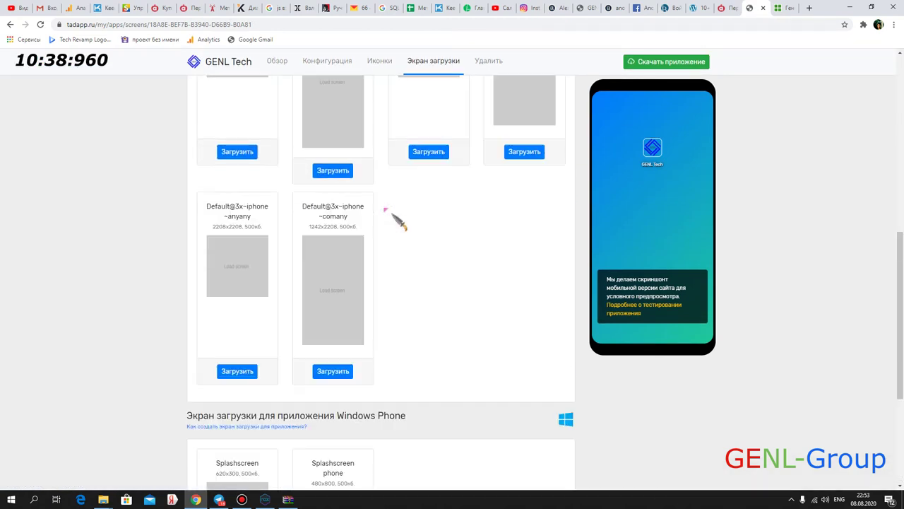
scroll(394, 219, up, 1)
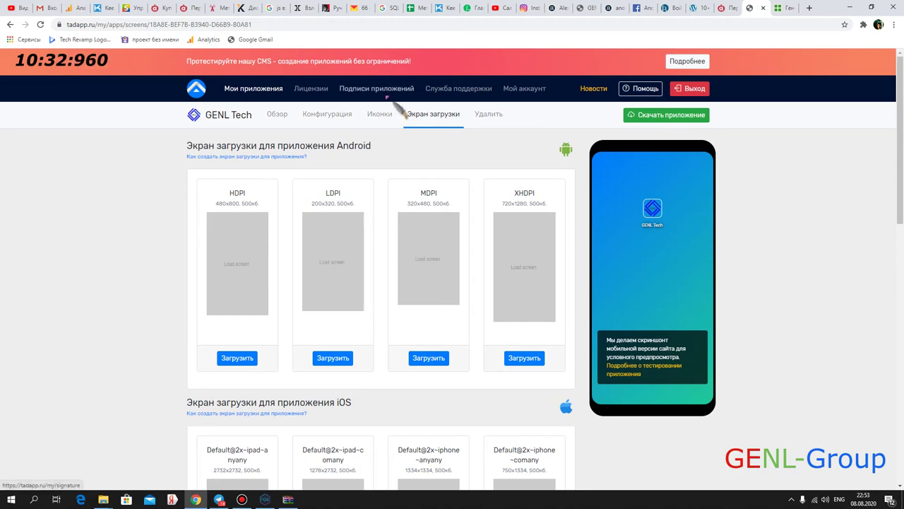
scroll(470, 270, down, 9)
- Open the app's download page and check the application types offered for a new build
click(430, 236)
click(587, 116)
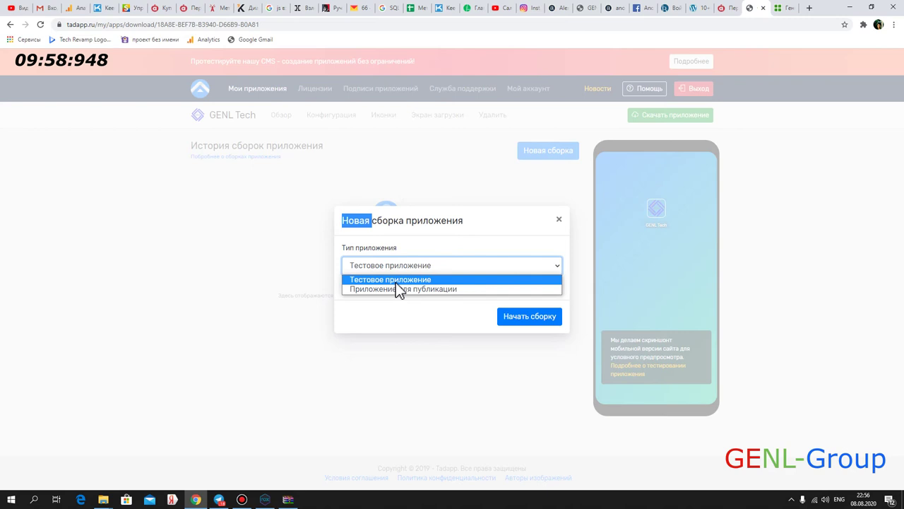
click(408, 238)
click(453, 260)
click(432, 261)
click(265, 500)
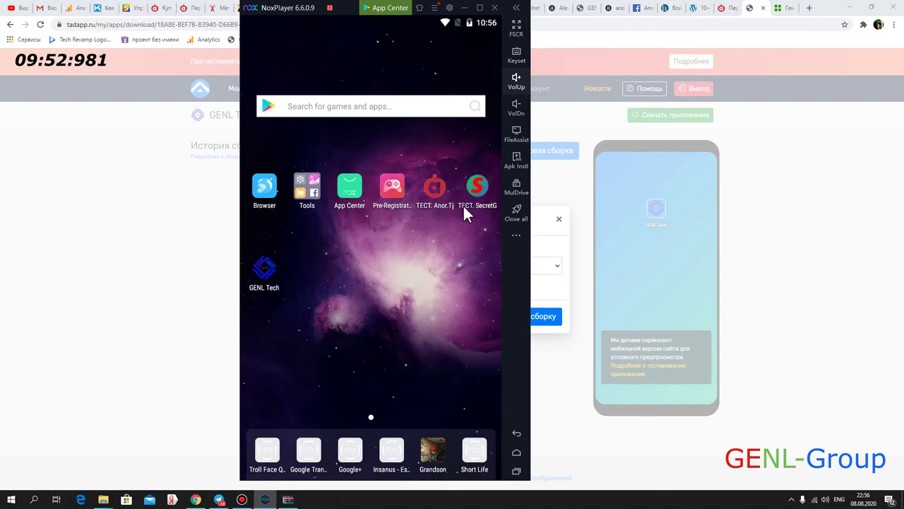
click(158, 284)
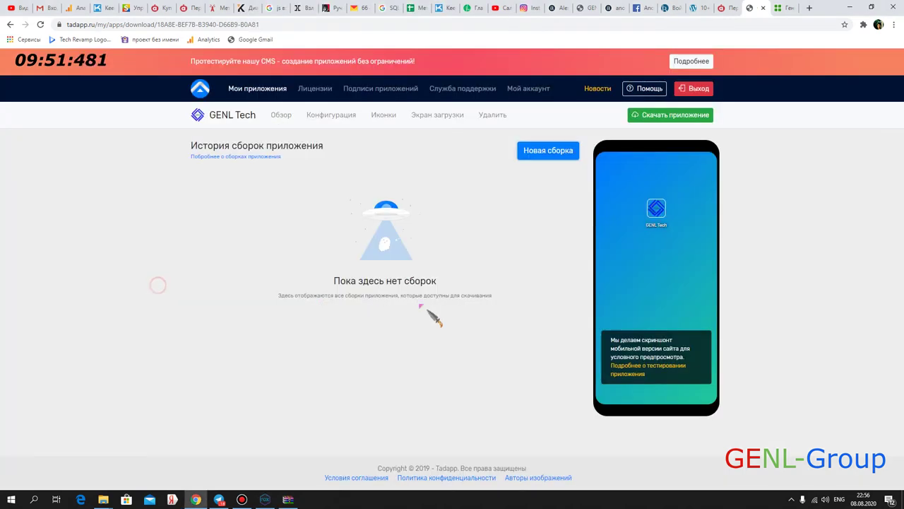
- Create a new build and set its application type to Приложение для публикации
click(548, 151)
click(469, 262)
click(432, 289)
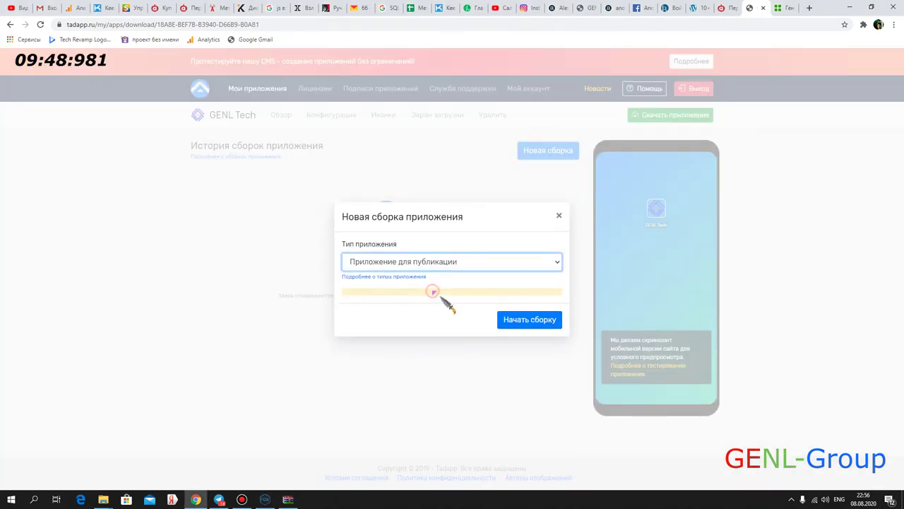
- Read the activation notice for publishable builds and open the activation page in a separate tab
double_click(357, 261)
drag(393, 271, 507, 289)
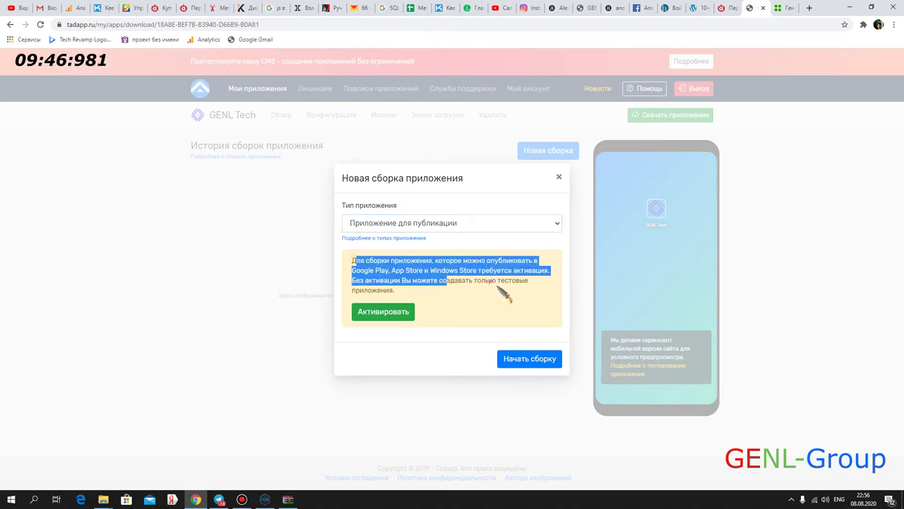
click(498, 290)
drag(426, 271, 519, 276)
click(438, 288)
drag(382, 281, 451, 283)
click(374, 280)
drag(355, 261, 419, 297)
click(420, 297)
right_click(381, 311)
click(410, 318)
- Set the new build's application type to Тестовое приложение and start the build
click(466, 222)
click(397, 236)
click(527, 317)
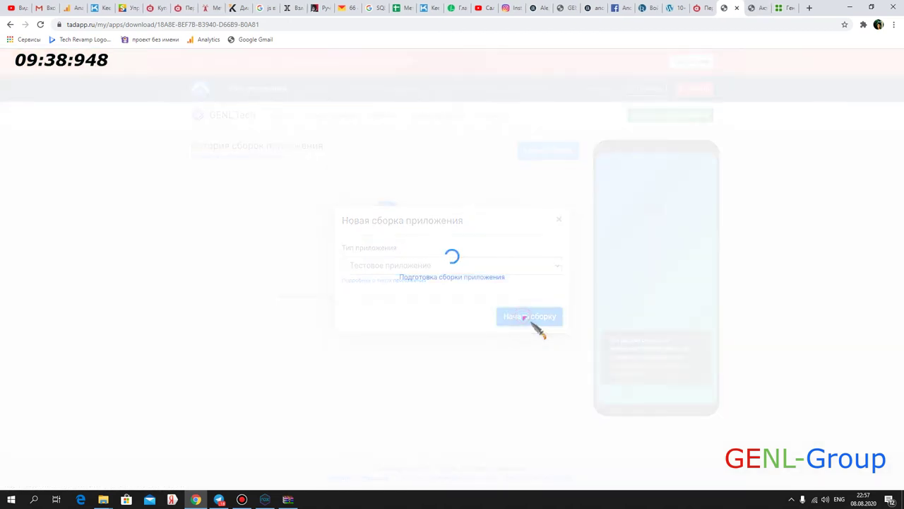
- Open the activation page and compare the prices and features of the test, PRO and standard plans
click(767, 8)
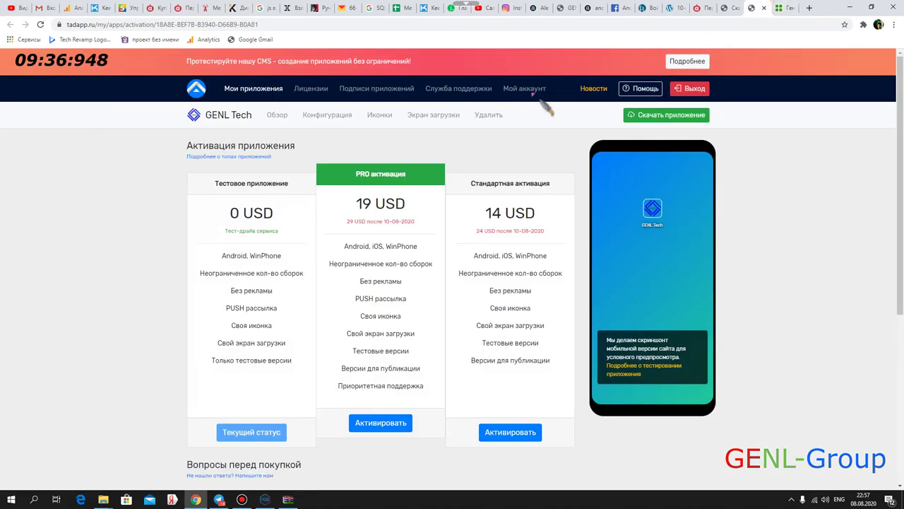
drag(229, 213, 414, 202)
drag(343, 245, 371, 204)
click(417, 205)
click(350, 203)
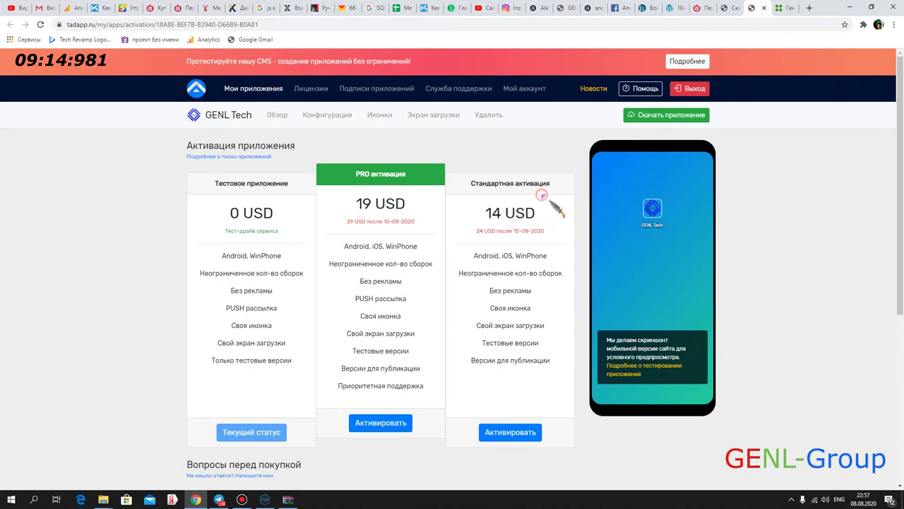
scroll(521, 212, down, 4)
scroll(526, 241, up, 3)
scroll(530, 240, up, 1)
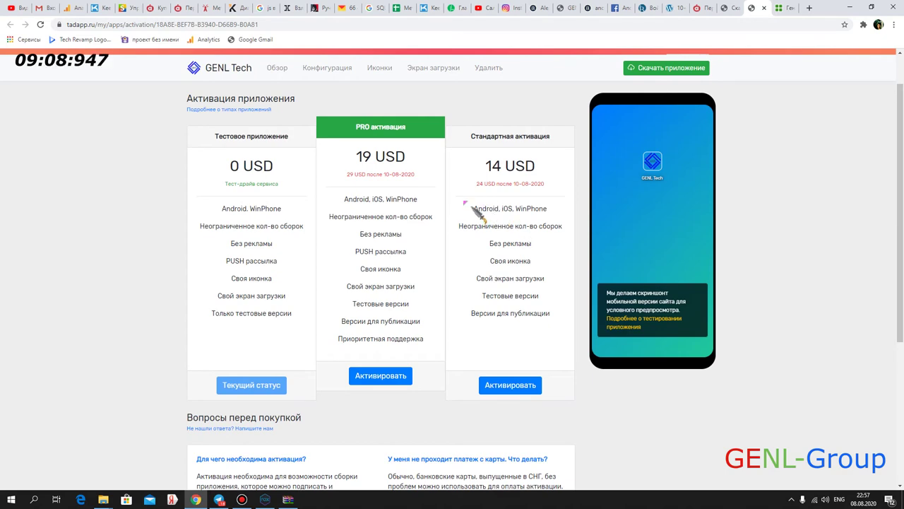
drag(485, 168, 548, 172)
click(547, 171)
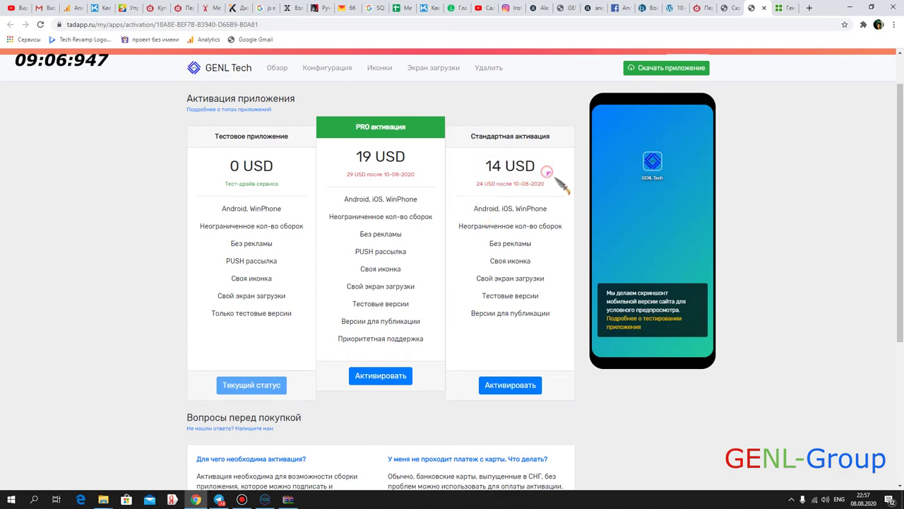
scroll(545, 185, down, 3)
scroll(636, 141, up, 4)
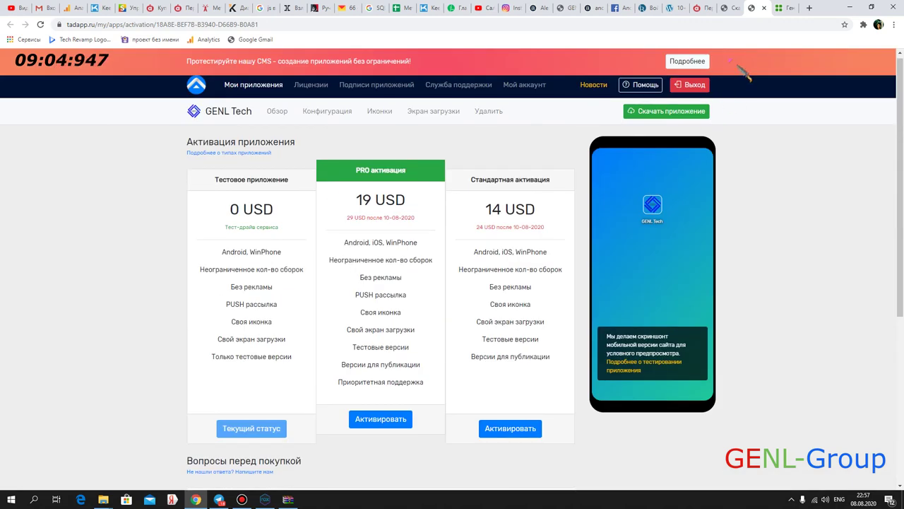
- Return to the app's build history page and check the test build's progress
click(778, 12)
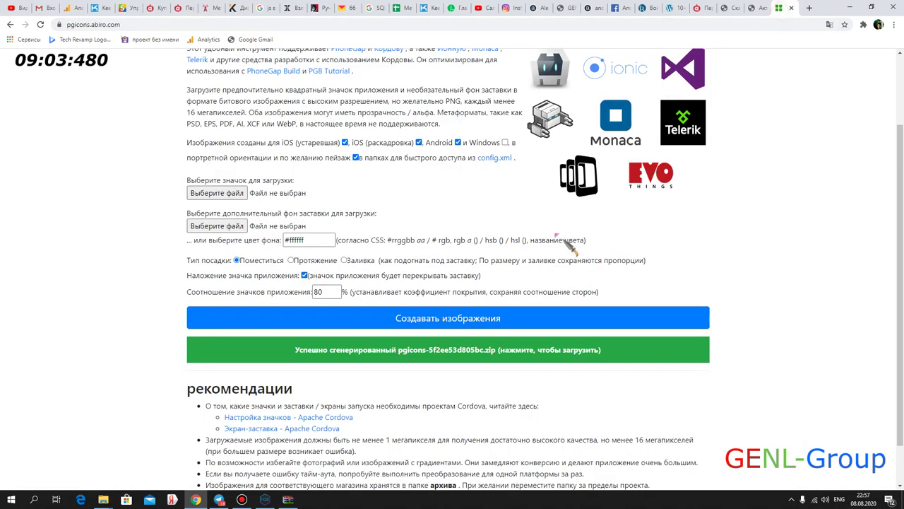
click(699, 8)
click(727, 8)
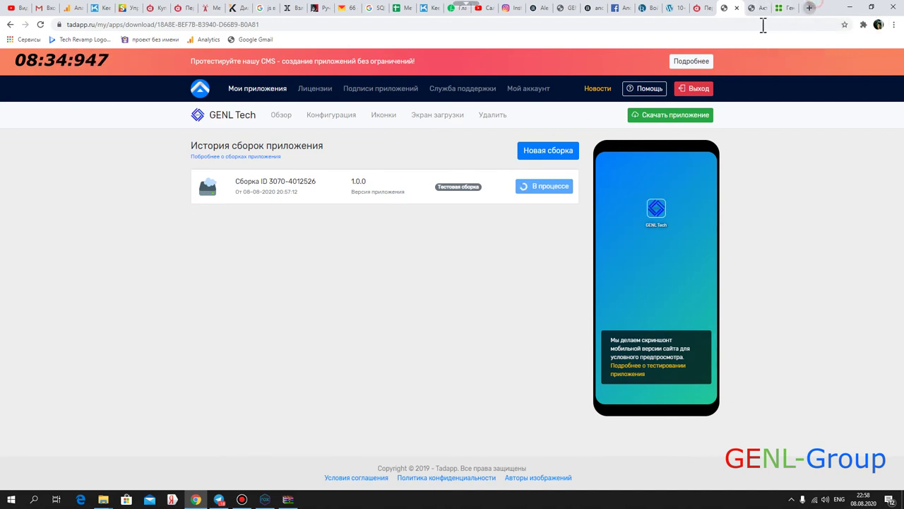
- Search Google for thunkable in a new tab, open thunkable.com and get started with its app builder
key(ctrl+t)
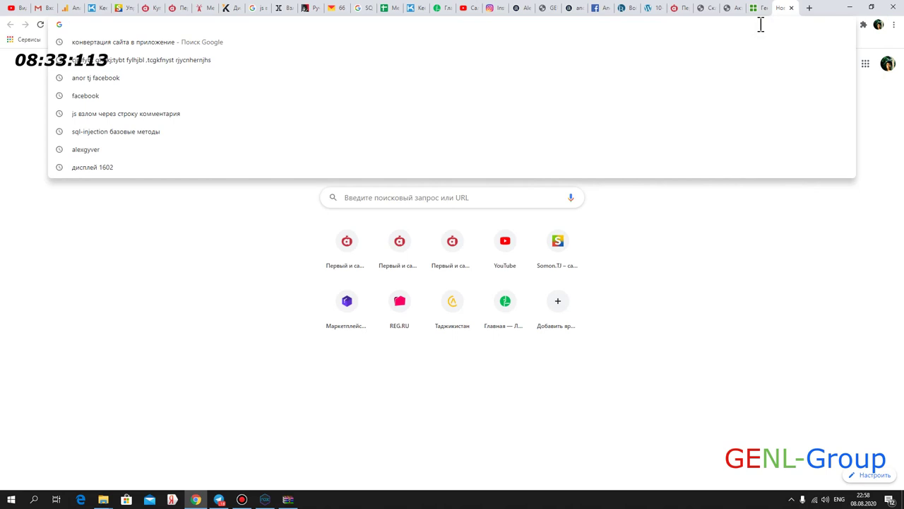
text(thu)
key(Return)
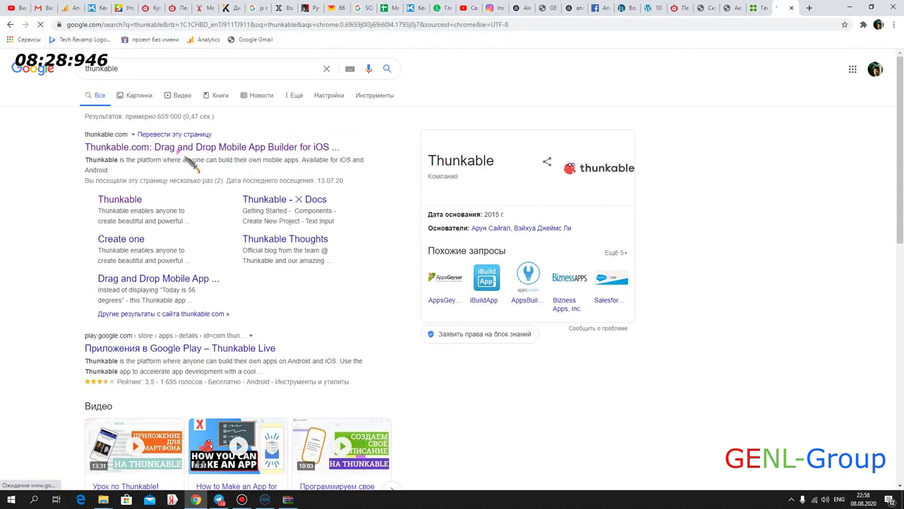
click(125, 149)
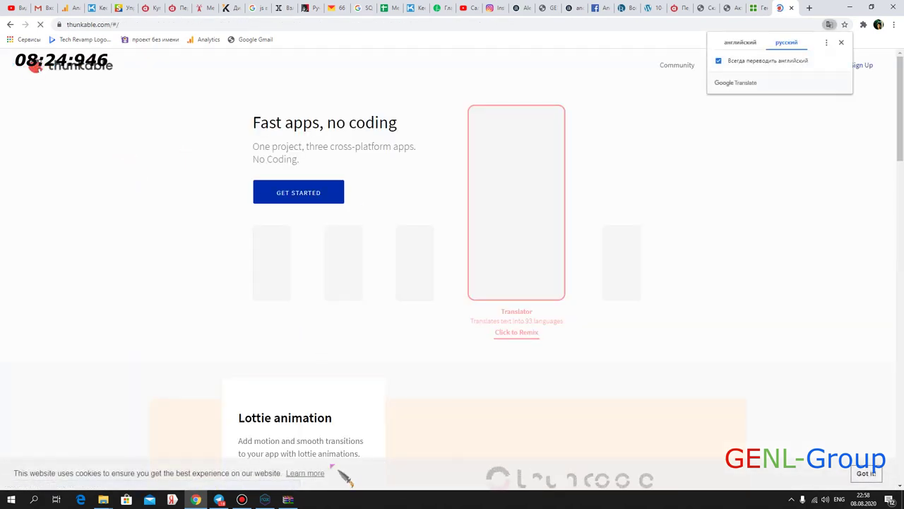
click(842, 42)
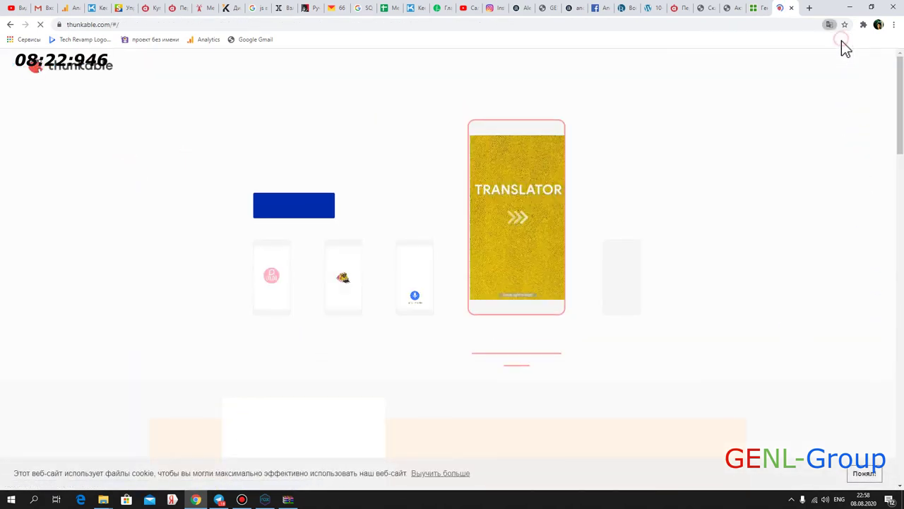
click(301, 215)
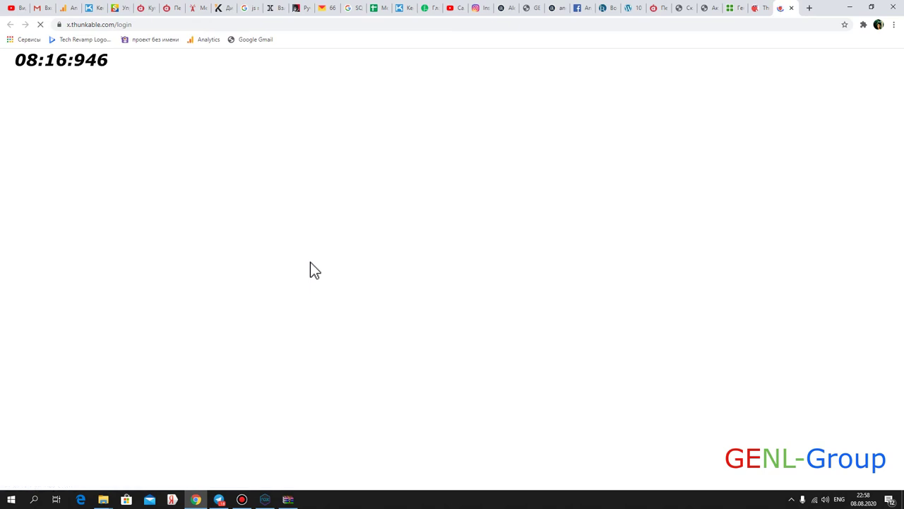
- Close the Thunkable landing, icon generator and Tadapp activation tabs, and return to the Thunkable projects page
click(757, 7)
click(766, 9)
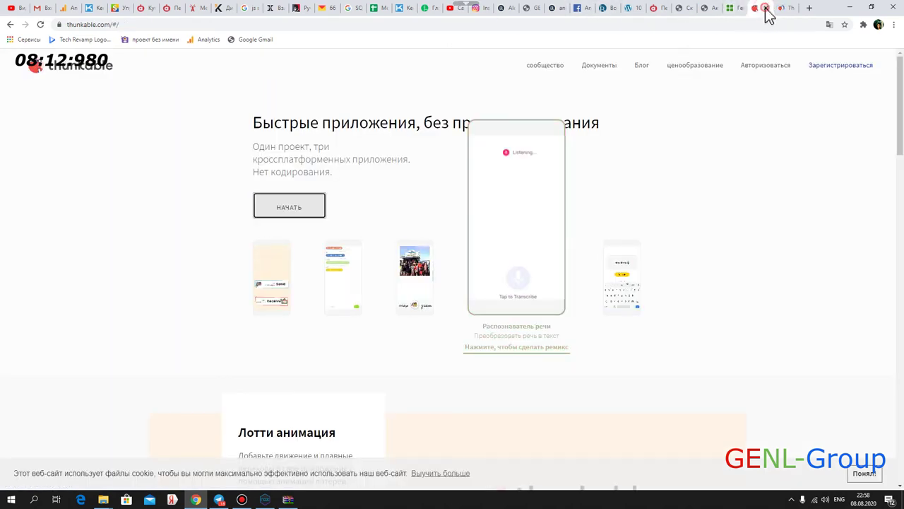
click(737, 8)
click(742, 8)
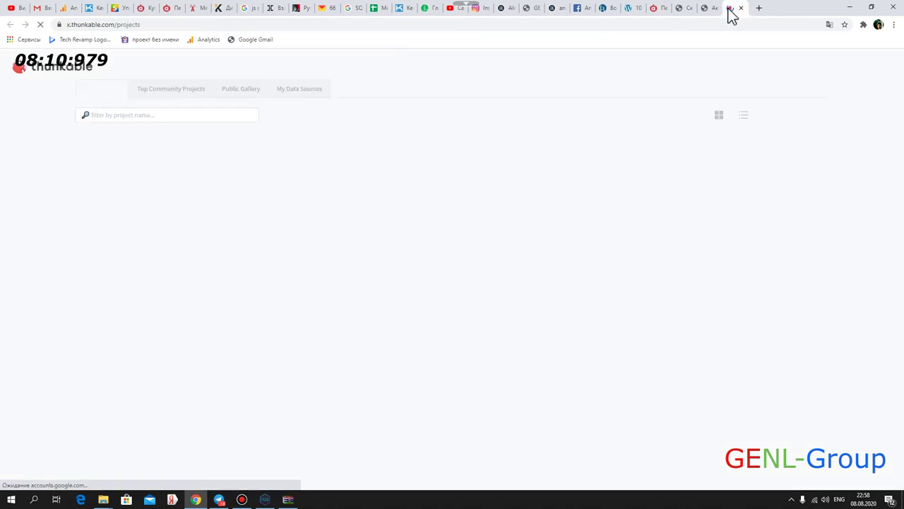
click(707, 9)
click(715, 8)
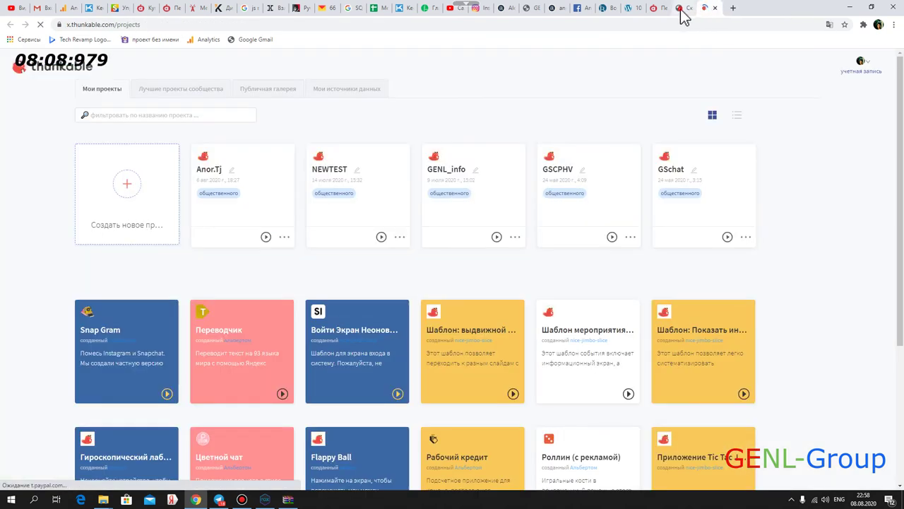
click(683, 8)
click(783, 8)
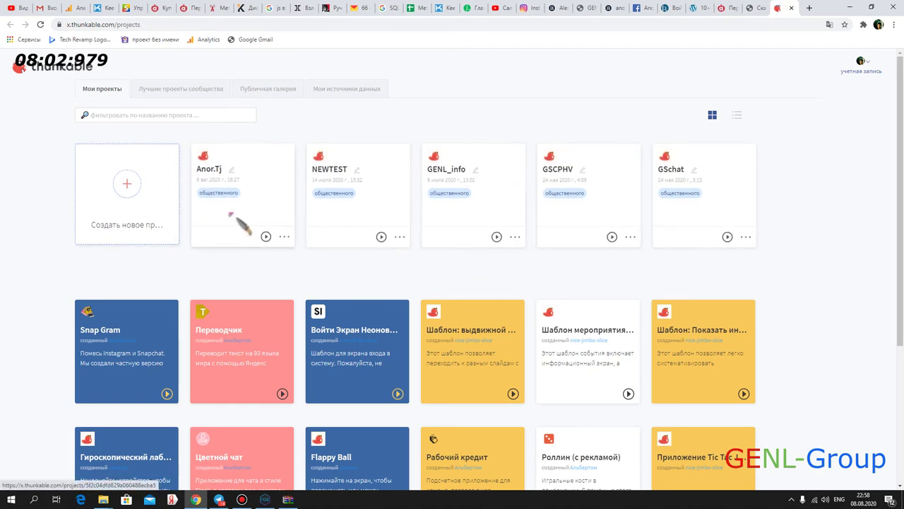
- Look through the existing Thunkable projects and display them as a list
scroll(658, 302, down, 2)
scroll(691, 223, up, 2)
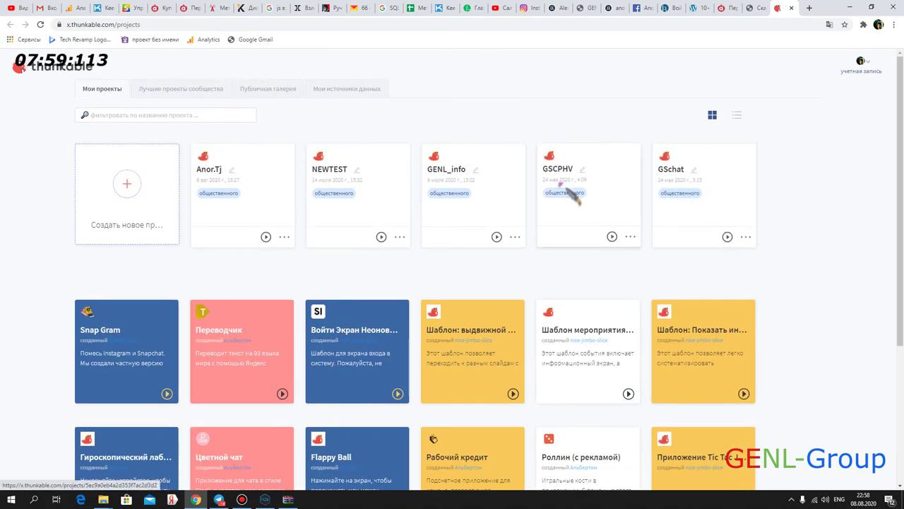
click(739, 122)
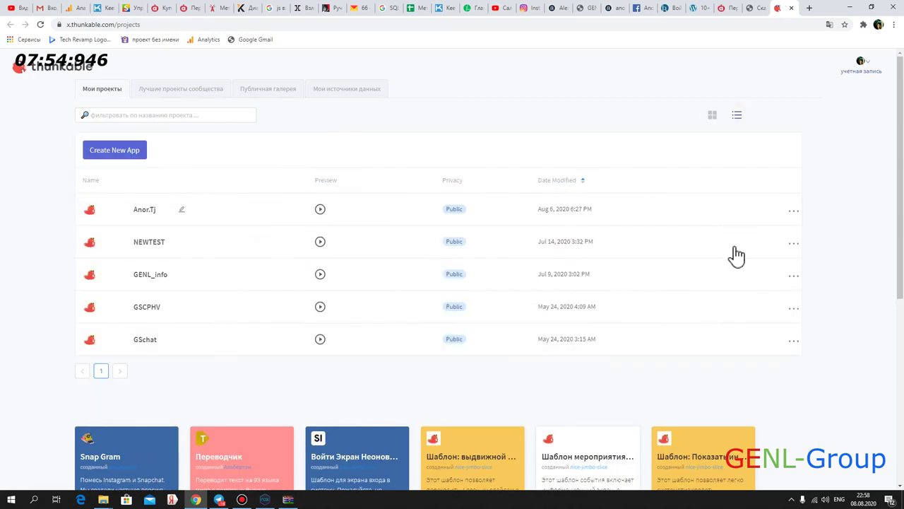
scroll(369, 219, down, 1)
scroll(283, 228, up, 1)
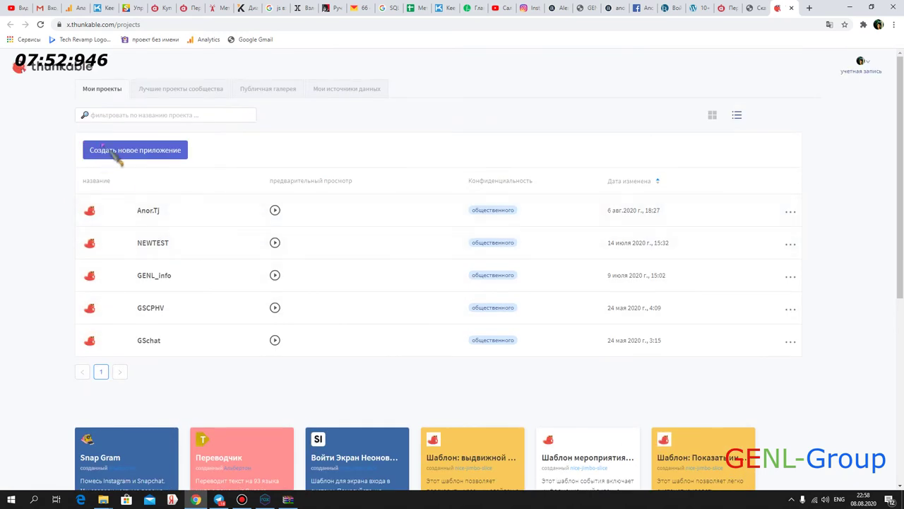
- Create a new public Thunkable project named TajINte in the Информация category
click(133, 151)
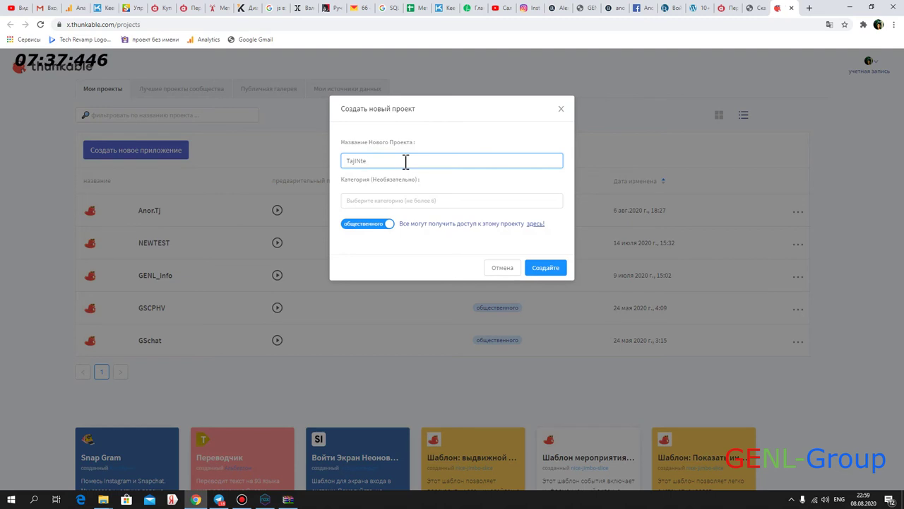
click(429, 197)
scroll(435, 268, down, 3)
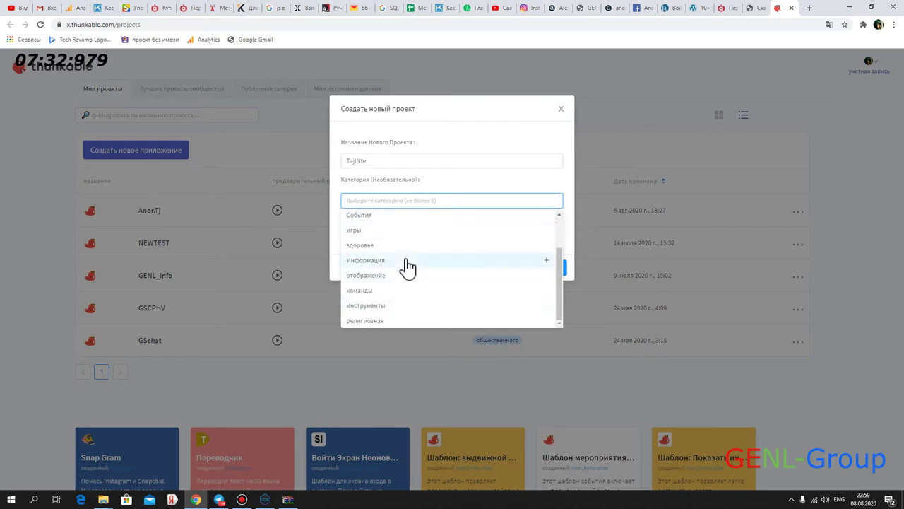
scroll(405, 258, up, 2)
scroll(407, 253, down, 2)
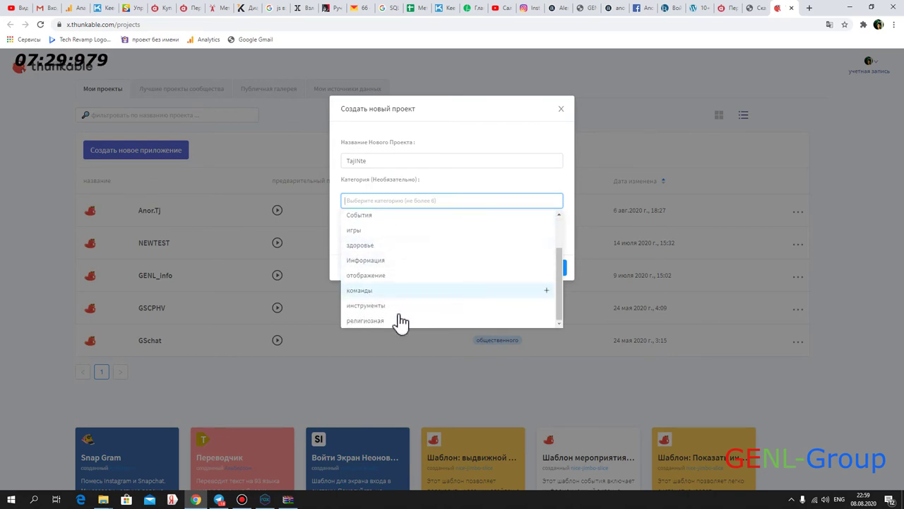
click(408, 261)
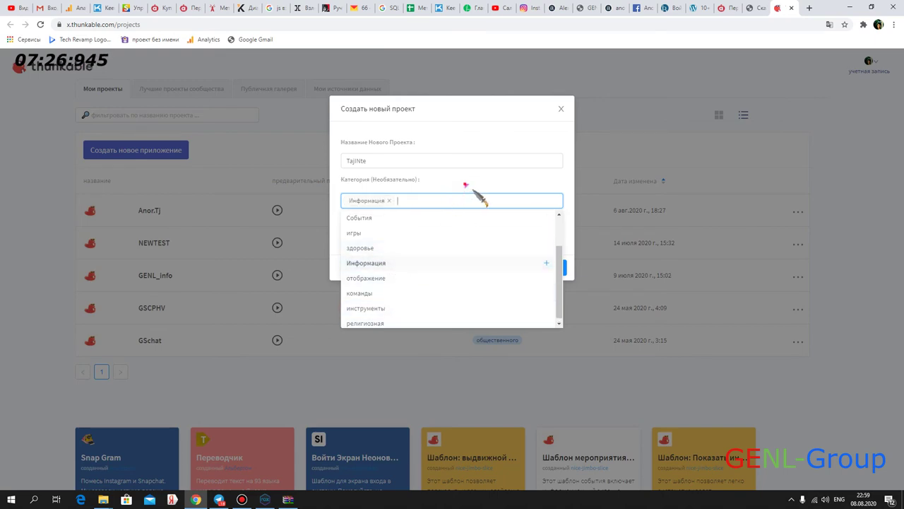
click(518, 252)
click(544, 267)
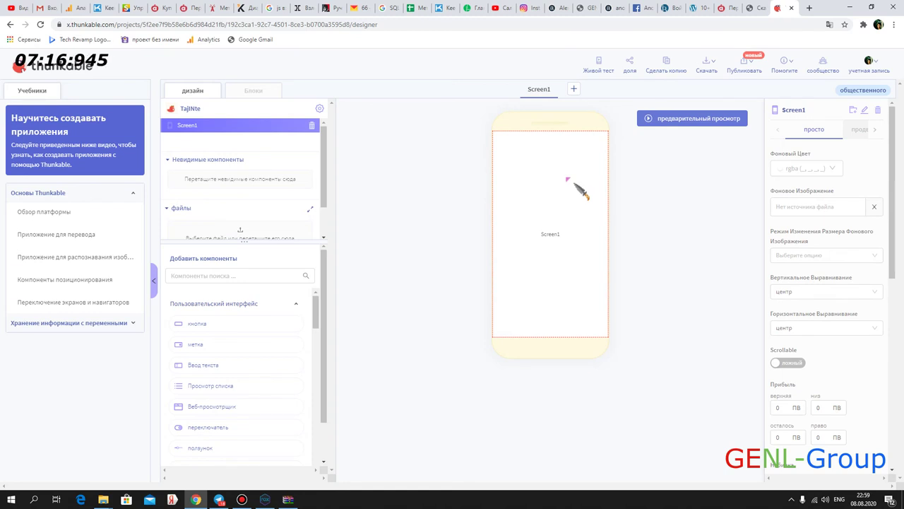
- Add a button, a label, a text input and a list viewer to Screen1
drag(238, 325, 559, 196)
drag(228, 347, 555, 212)
drag(283, 364, 563, 182)
drag(217, 384, 558, 212)
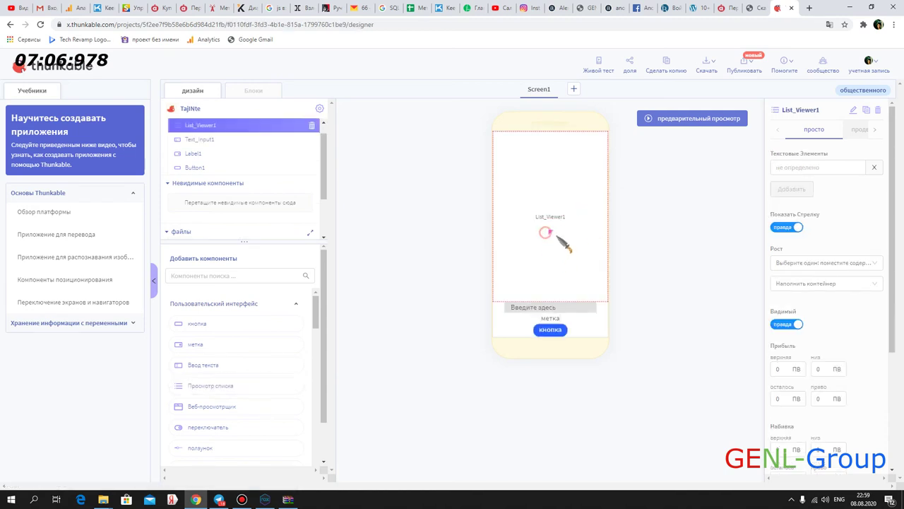
- Set the list viewer's bottom and top margins to 15 px each
click(792, 369)
click(824, 370)
text(15)
click(778, 367)
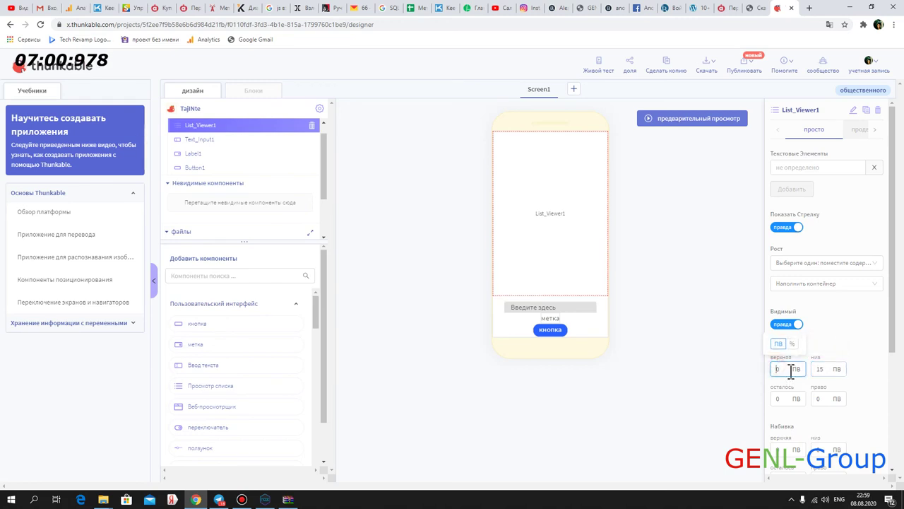
text(15)
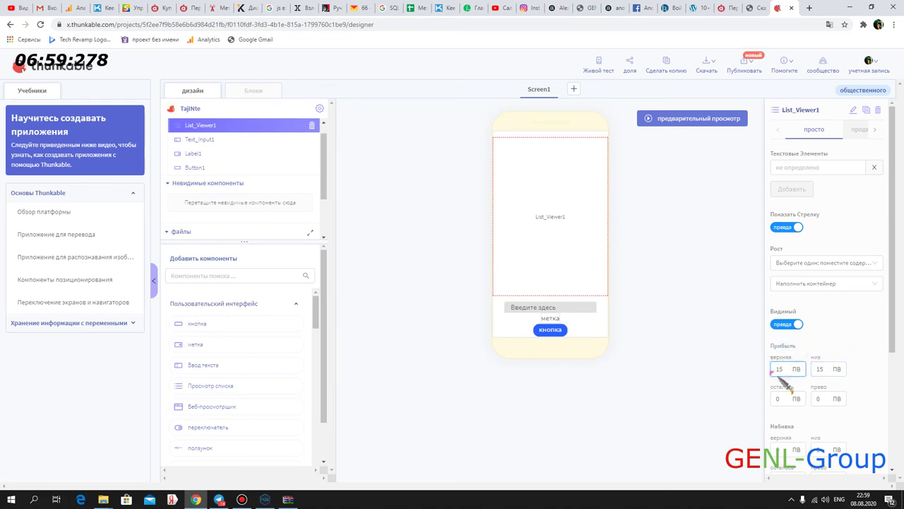
- Change the text colour of the button on Screen1 to dark red
click(562, 331)
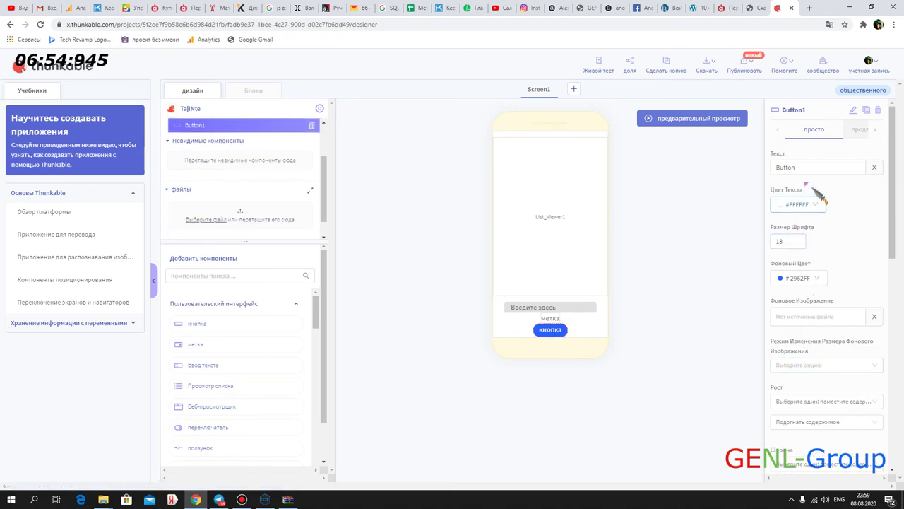
click(795, 203)
click(823, 265)
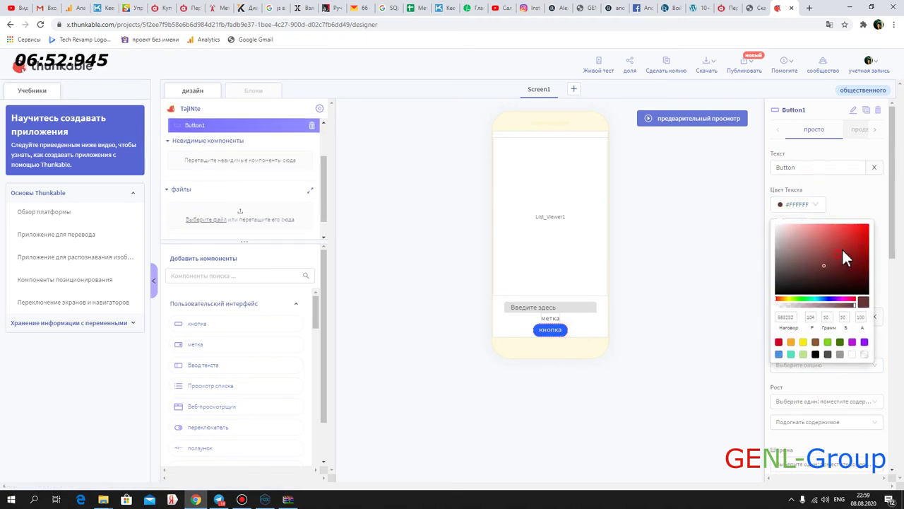
click(739, 302)
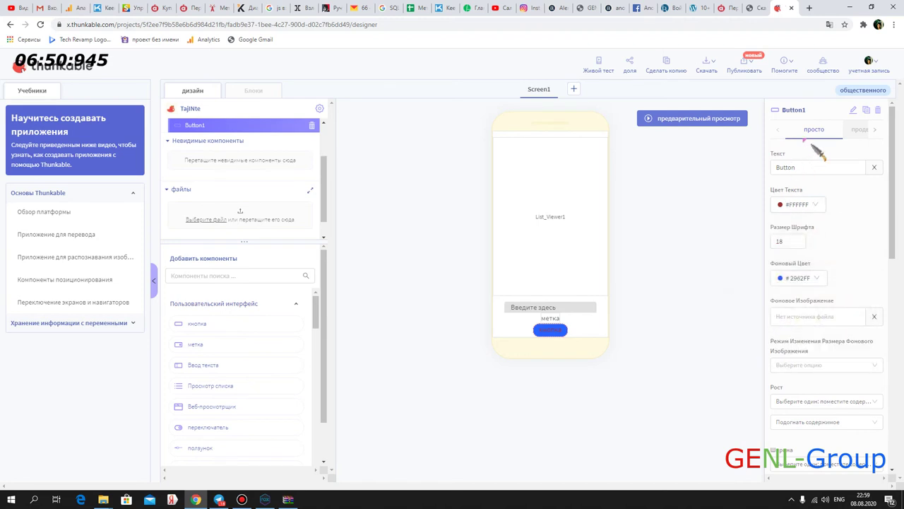
- Change the button's background colour to red and select the list viewer on Screen1
click(818, 277)
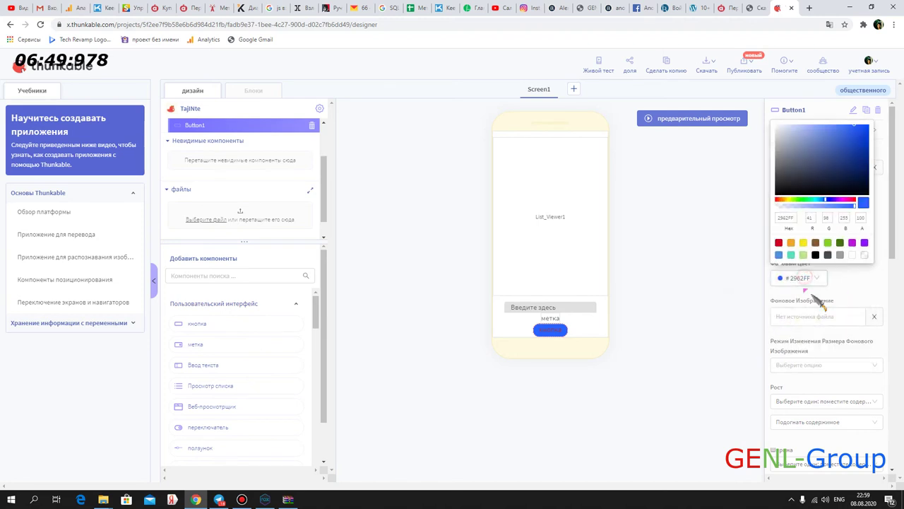
click(779, 242)
click(739, 303)
scroll(808, 318, down, 3)
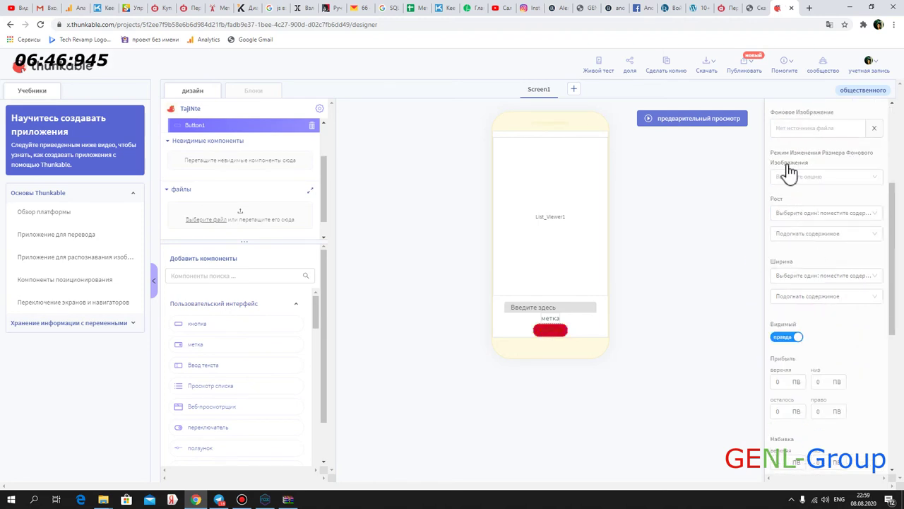
click(546, 228)
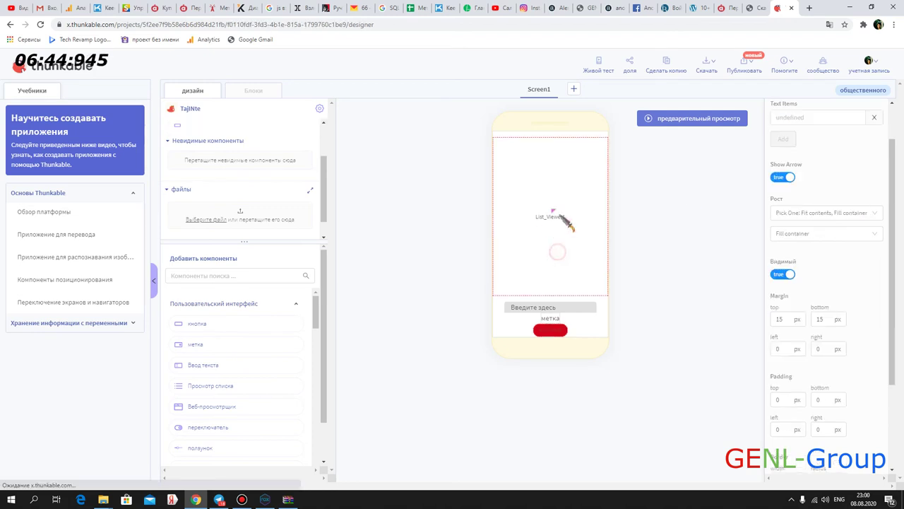
- Add a web viewer to Screen1 above the list viewer and leave its URL empty
scroll(223, 378, down, 1)
drag(224, 378, 575, 198)
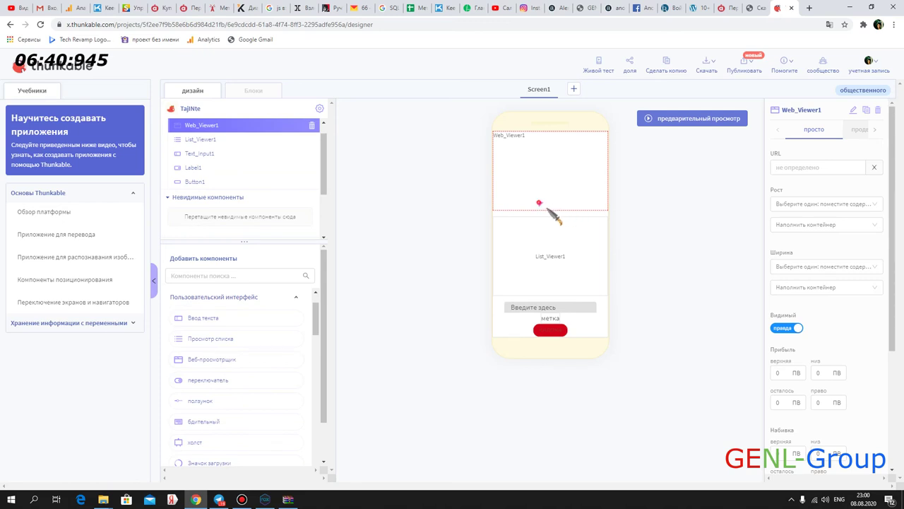
click(781, 169)
click(571, 184)
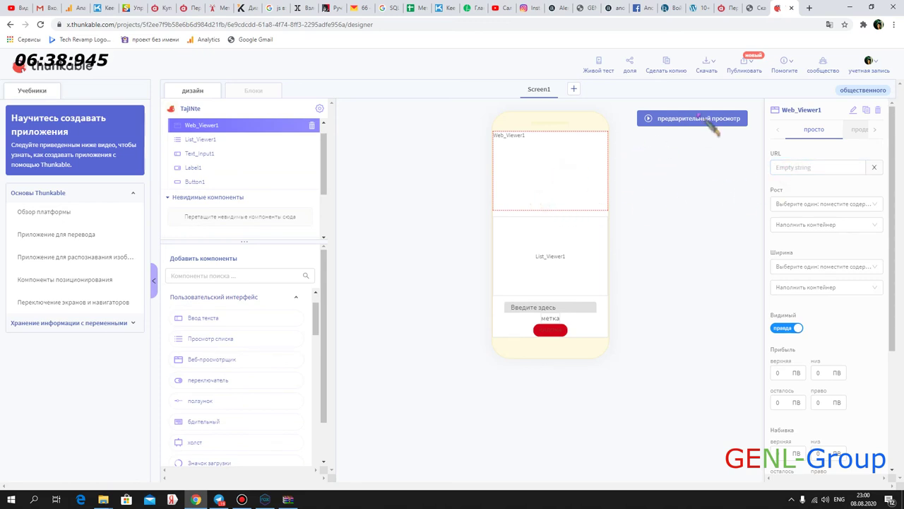
click(780, 167)
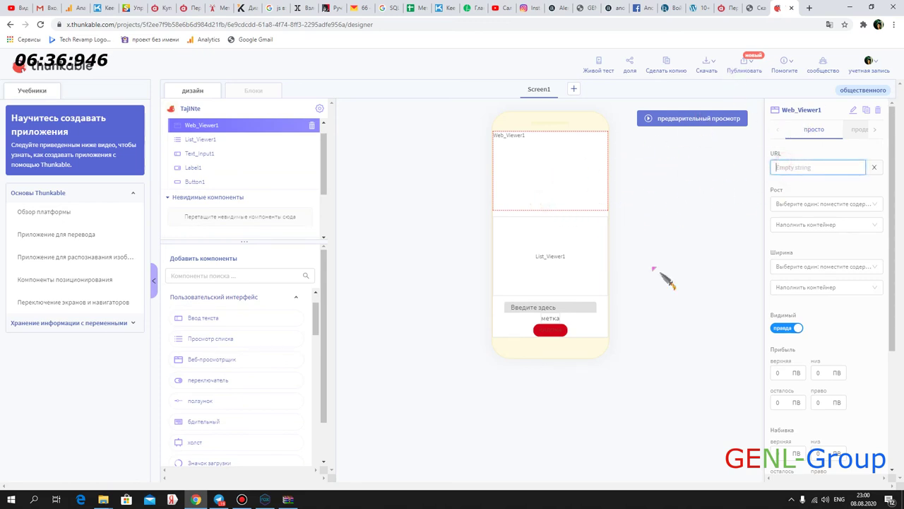
click(555, 198)
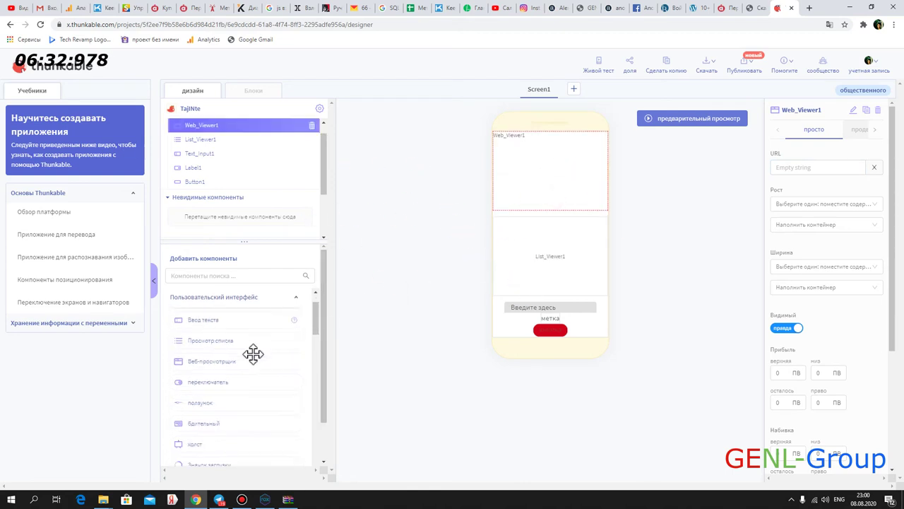
- Add a Sound component from the voice components to the project
scroll(255, 357, down, 5)
drag(232, 358, 533, 309)
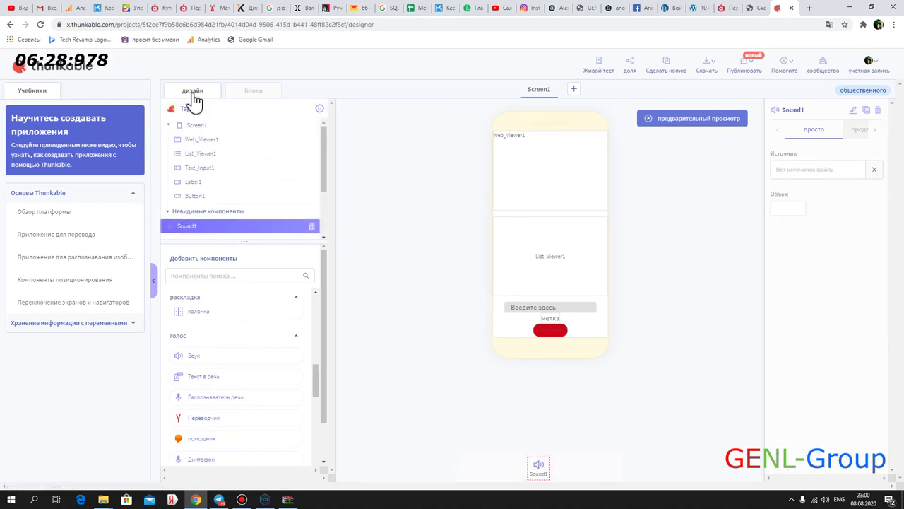
drag(183, 92, 210, 95)
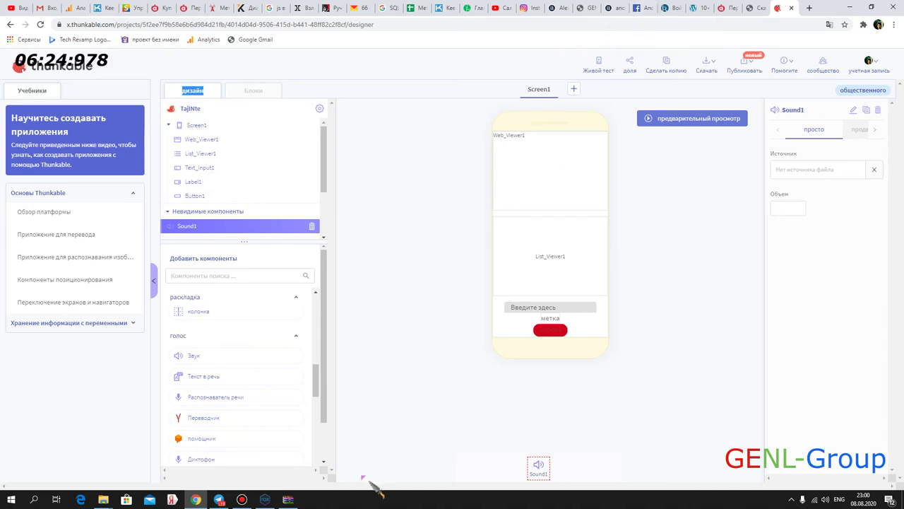
- Switch to NoxPlayer, look at the Gallery in its Tools folder, and return to the Thunkable project
click(263, 500)
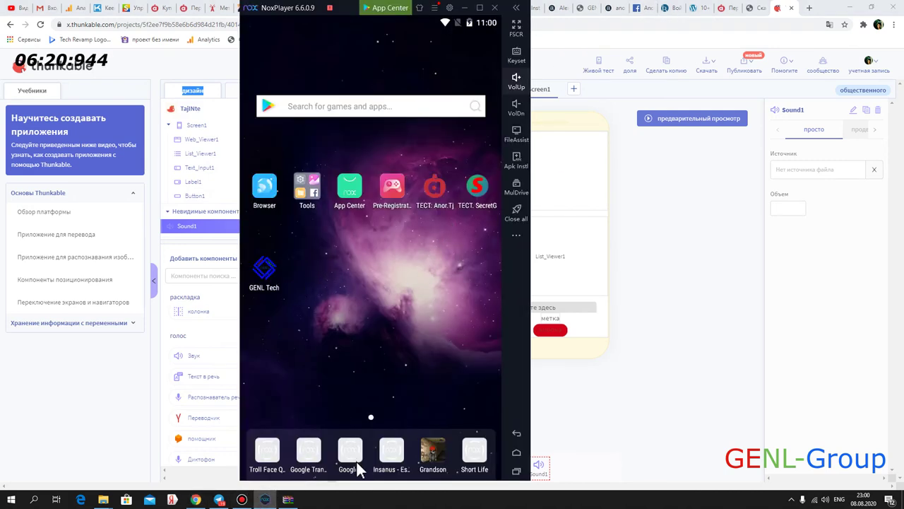
click(312, 466)
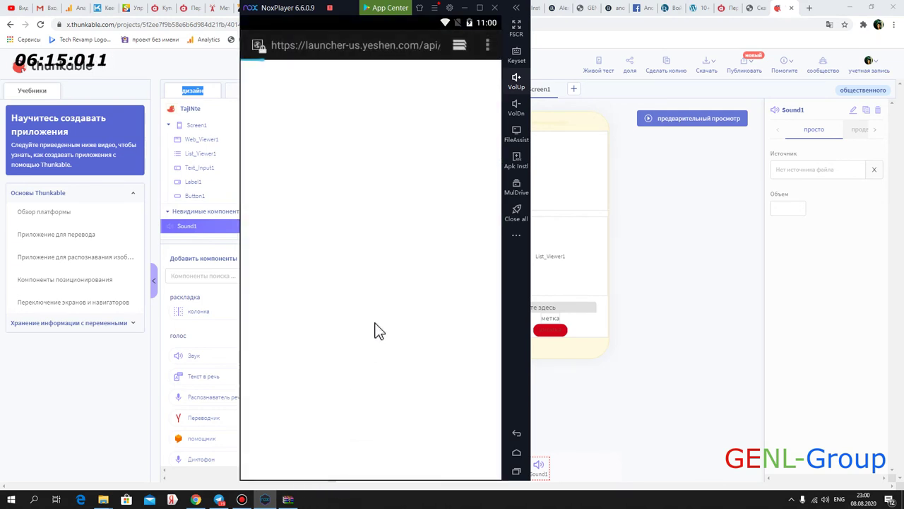
click(515, 455)
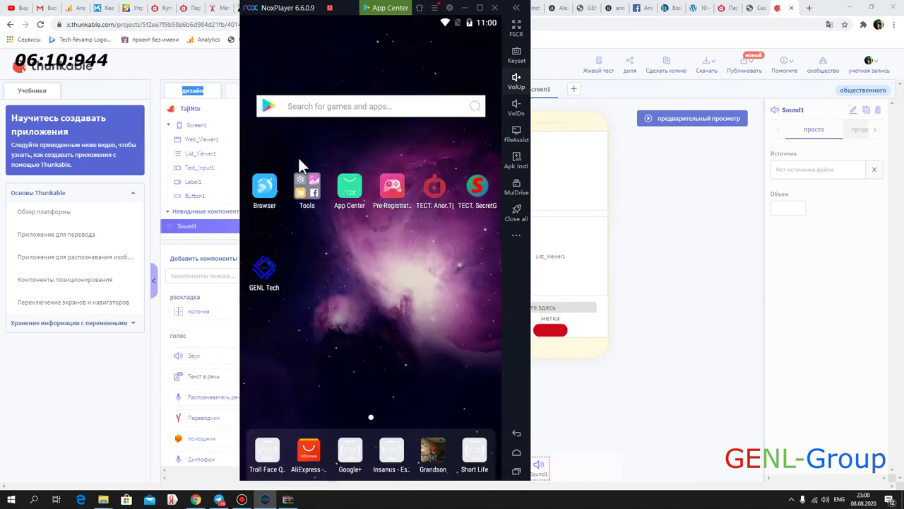
click(298, 185)
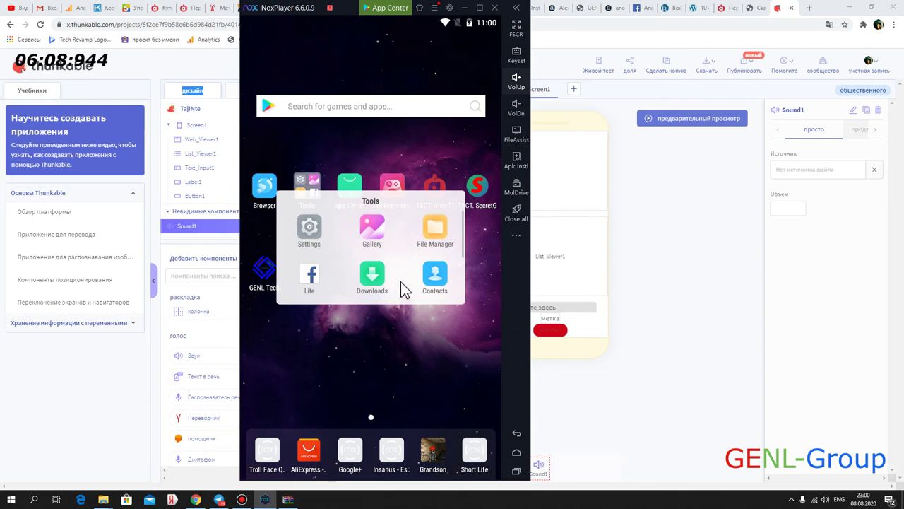
click(364, 228)
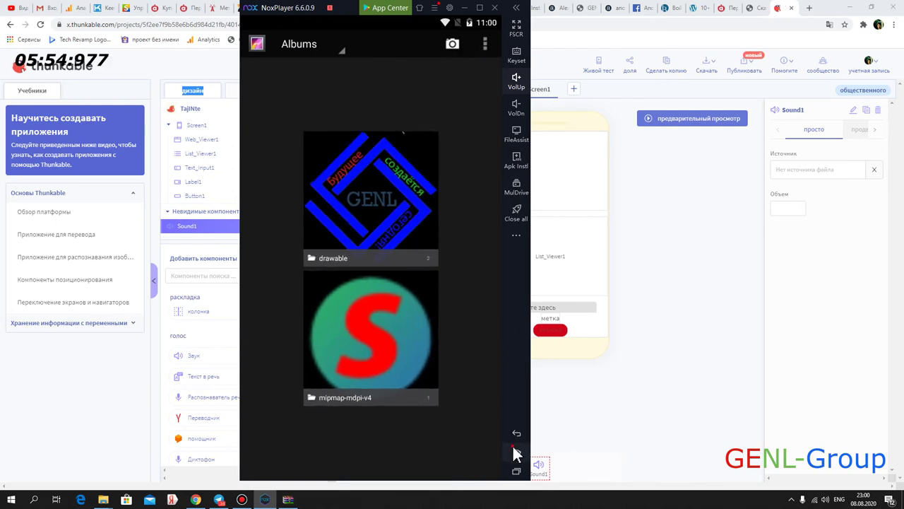
click(708, 339)
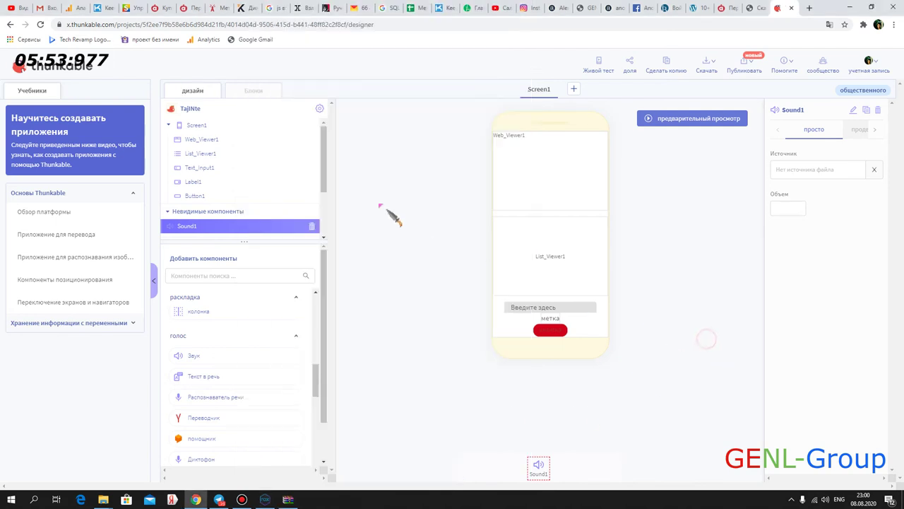
- Open the block editor for Screen1 and look through the control, logic, device, function and variable blocks
click(261, 99)
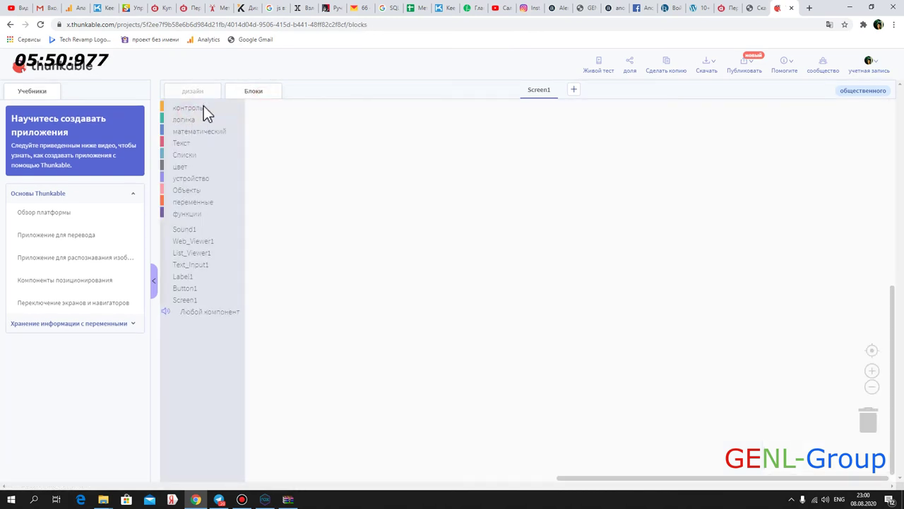
click(197, 109)
click(195, 119)
click(190, 174)
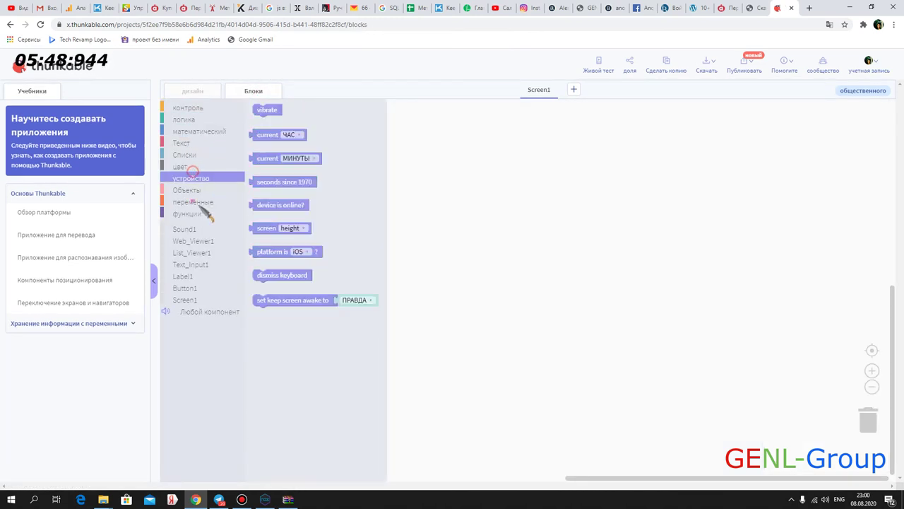
click(202, 213)
click(190, 277)
click(188, 202)
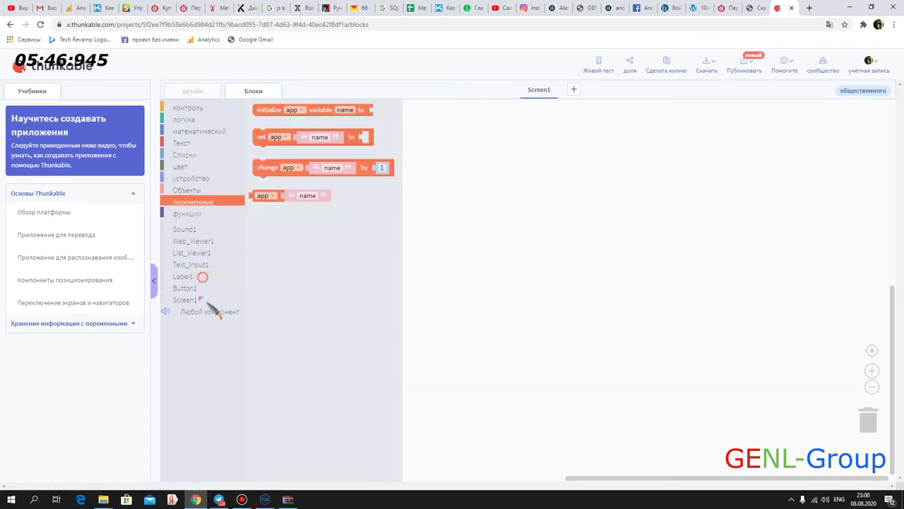
- Place a "random item of list" block and a "return" block in the workspace
click(193, 156)
drag(252, 175, 601, 225)
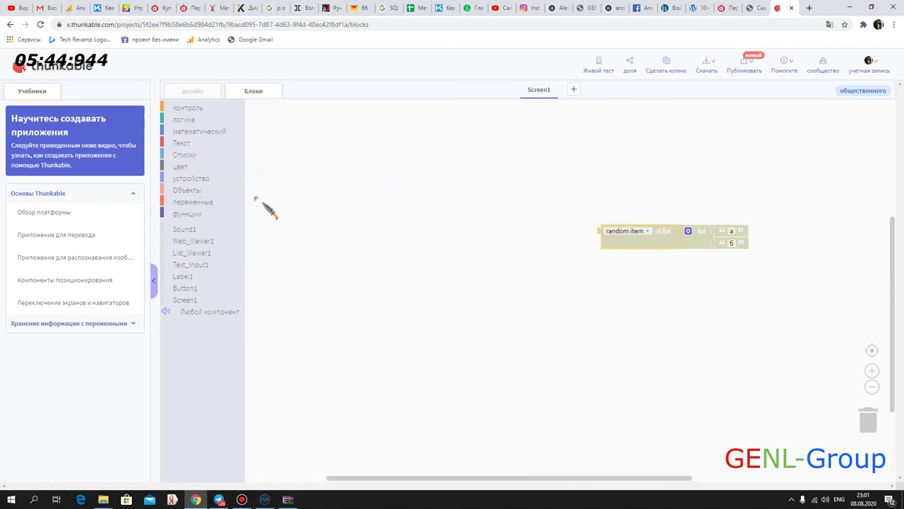
click(188, 178)
click(185, 212)
drag(266, 184, 646, 272)
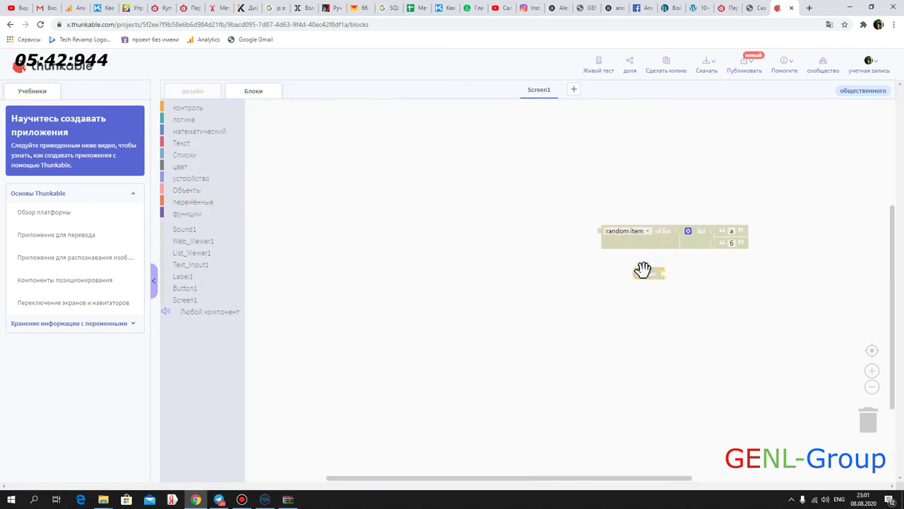
- Place an "if do" block in the workspace and move the "random item of list" block beside it
click(237, 153)
click(212, 133)
click(202, 110)
drag(260, 111, 539, 196)
drag(649, 243, 659, 208)
- Add a "device is online?" block below the "return" block and a Sound1 call Play (Играть) block to the workspace
click(192, 177)
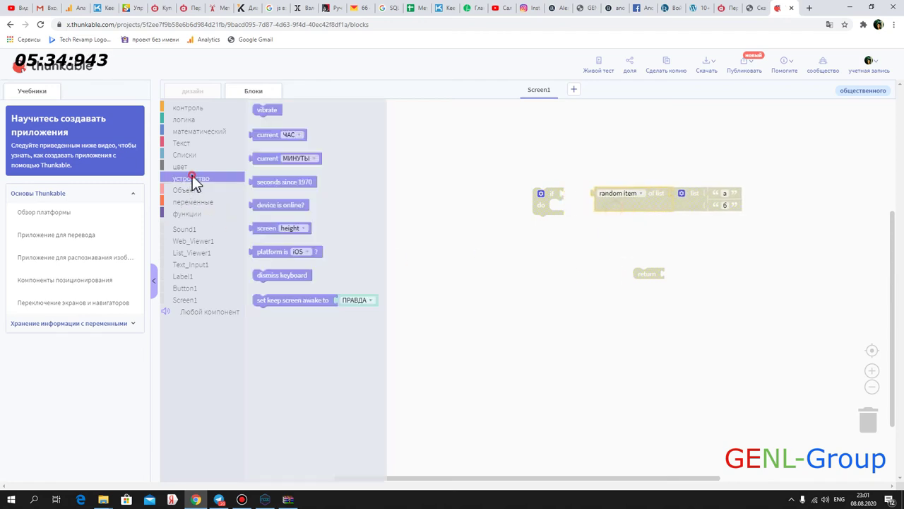
drag(296, 205, 675, 300)
click(195, 132)
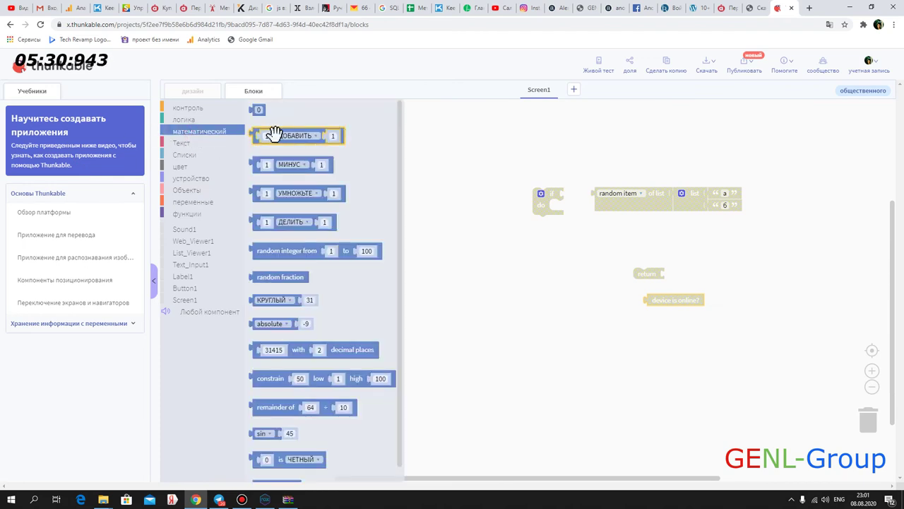
click(212, 168)
click(212, 131)
click(206, 119)
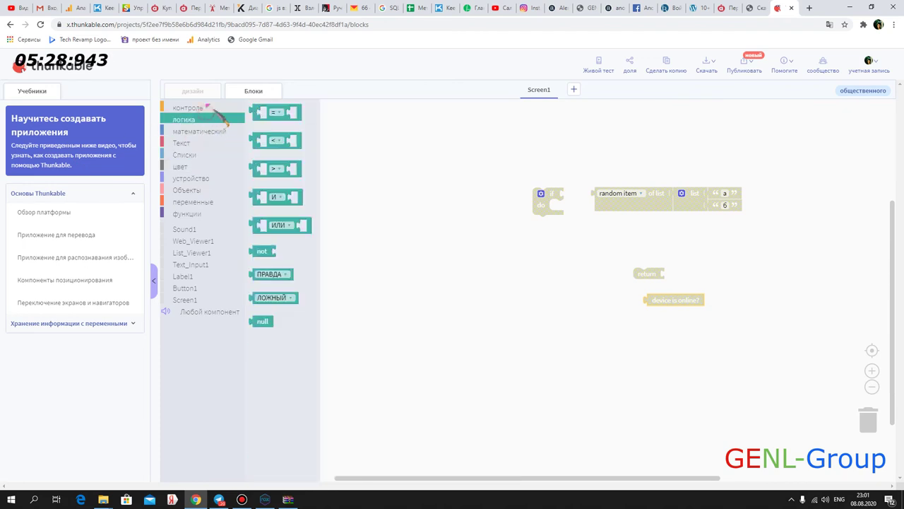
click(207, 108)
click(188, 191)
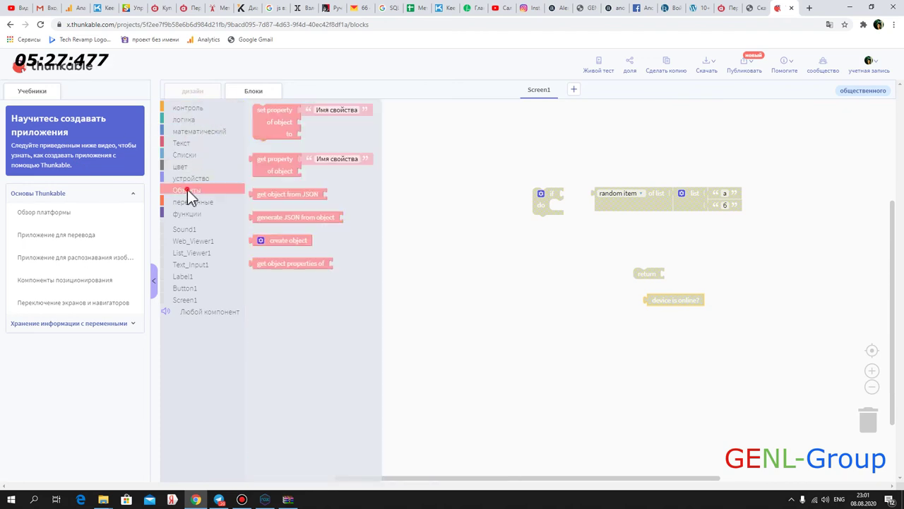
click(193, 231)
drag(272, 192, 502, 233)
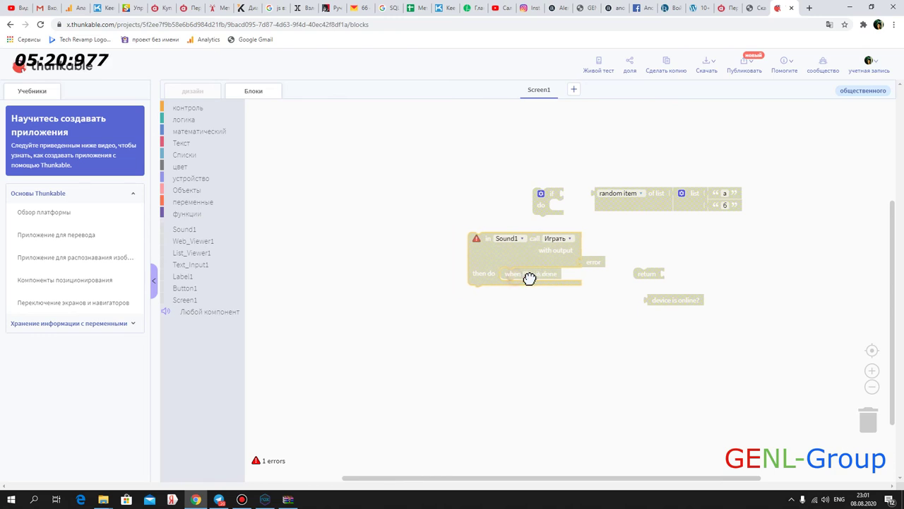
- Look through the variable, object, colour, device, list and text block categories
click(192, 202)
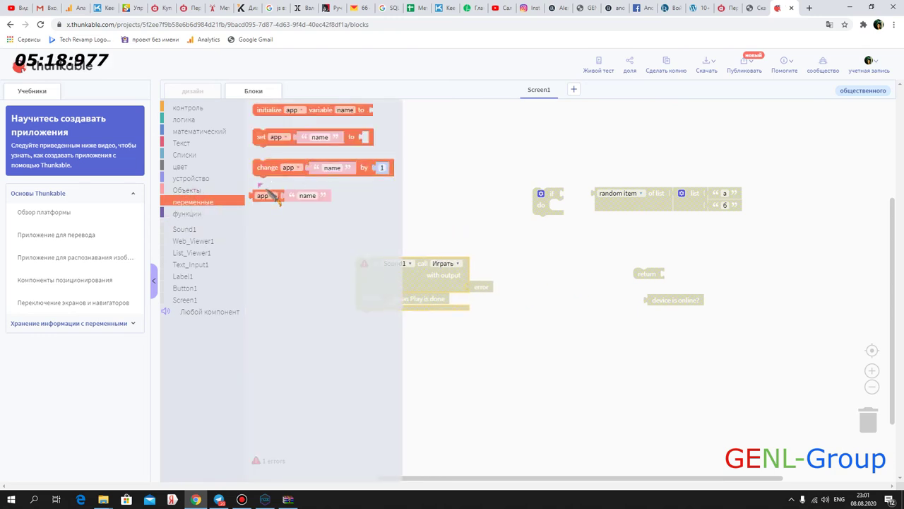
click(197, 190)
click(210, 169)
click(212, 191)
click(207, 180)
click(206, 155)
click(205, 144)
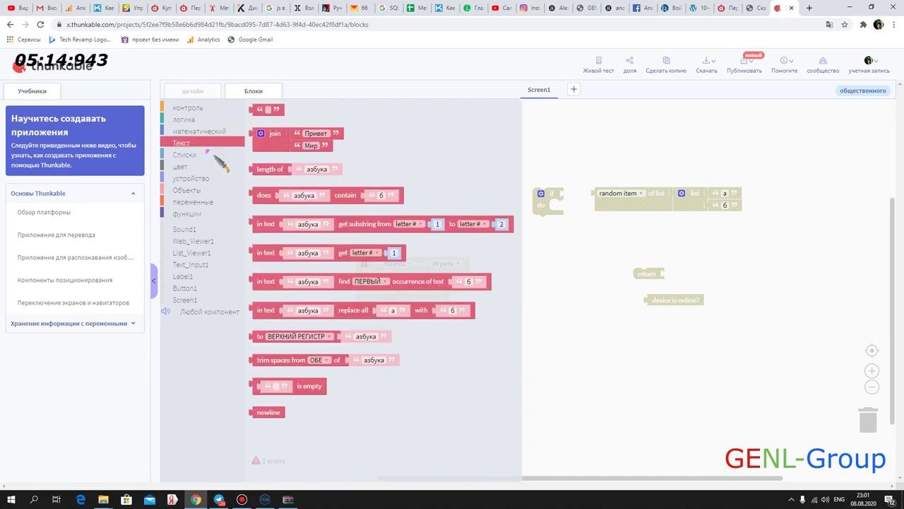
click(205, 166)
click(202, 179)
click(202, 191)
- Put a "set app name to" variable block inside the "if do" block and move the "random item of list" block beneath it
click(202, 203)
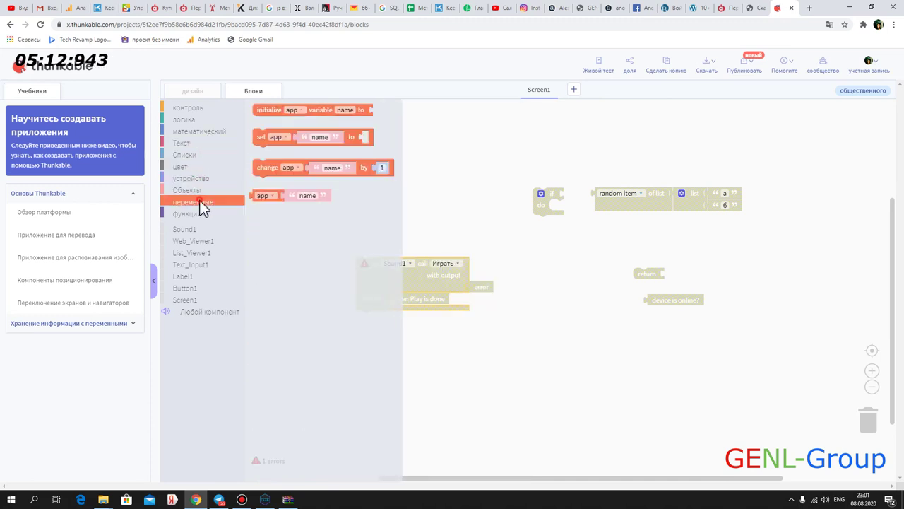
click(278, 171)
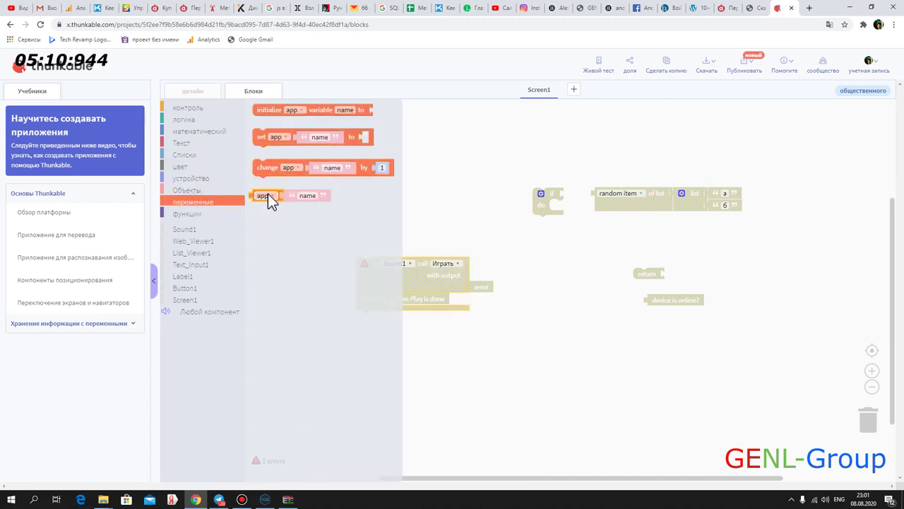
drag(262, 140, 325, 155)
drag(442, 225, 526, 202)
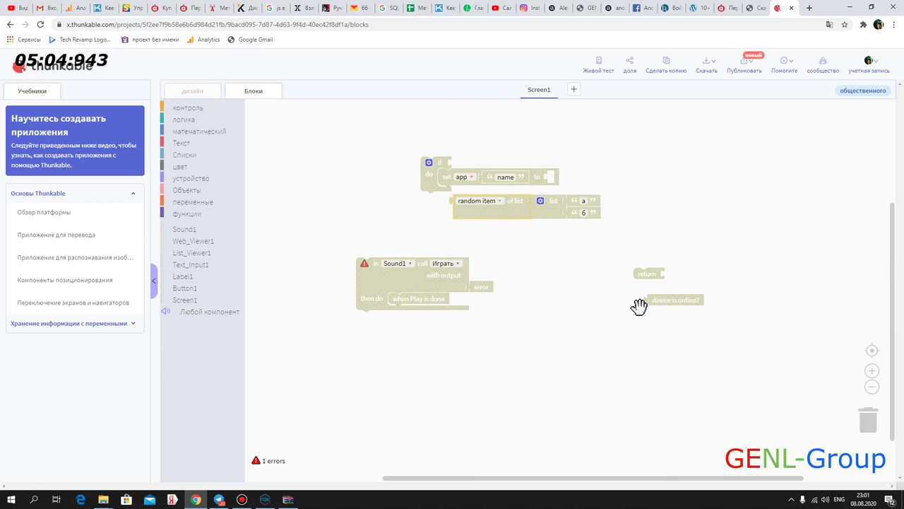
mouse_move(292, 141)
mouse_down()
mouse_move(307, 142)
mouse_move(279, 137)
mouse_up()
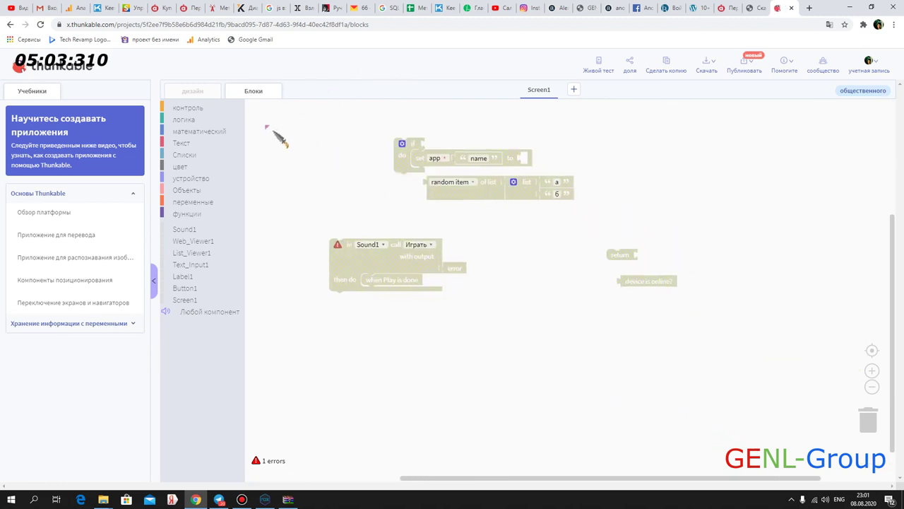
- Return to the design view of Screen1
click(193, 90)
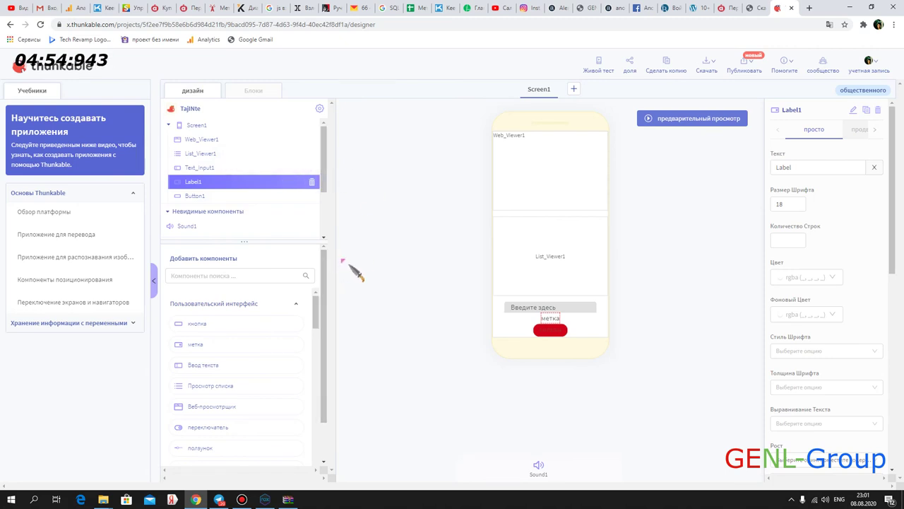
scroll(307, 195, down, 1)
scroll(311, 195, up, 1)
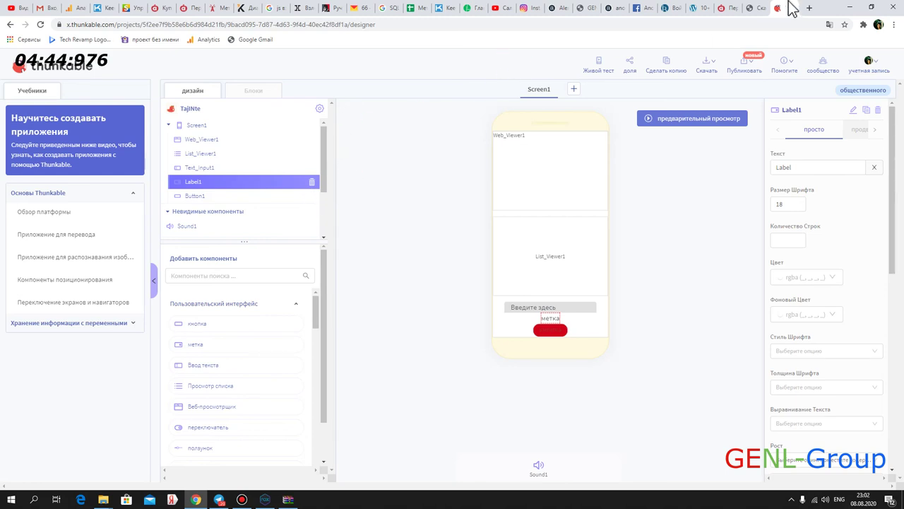
- Switch to Tadapp and check the build history of the GENL Tech app
click(719, 7)
click(708, 7)
click(739, 8)
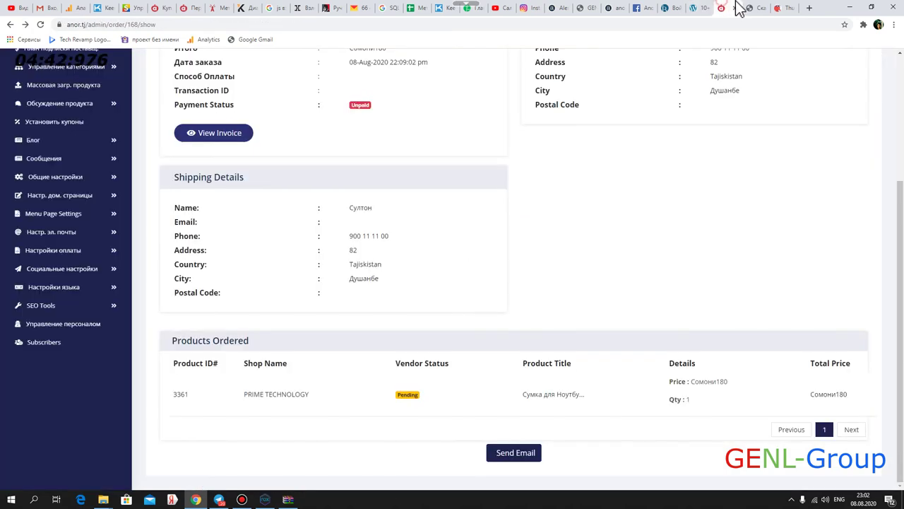
click(746, 7)
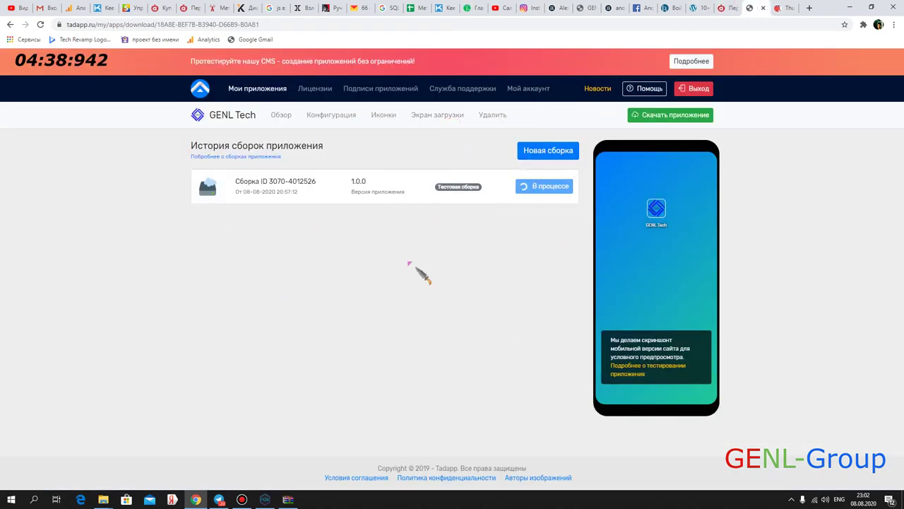
click(721, 7)
click(699, 7)
click(661, 8)
click(638, 8)
click(612, 8)
click(665, 8)
click(698, 8)
click(732, 8)
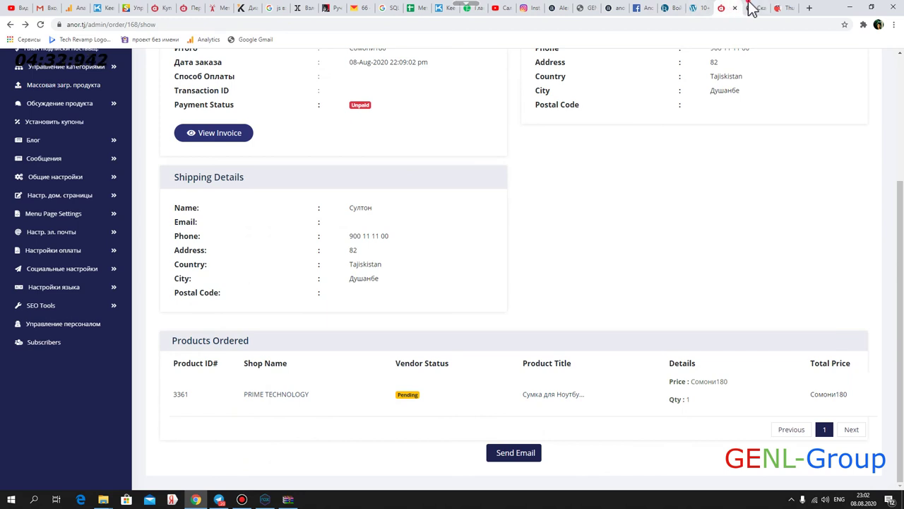
- Reload the GENL Tech build history page in Tadapp to refresh the build status
click(751, 7)
click(275, 24)
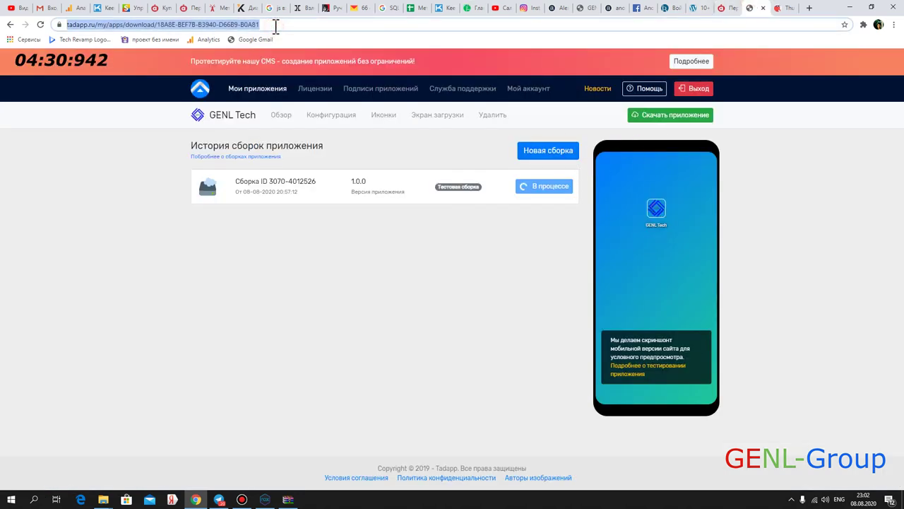
key(Return)
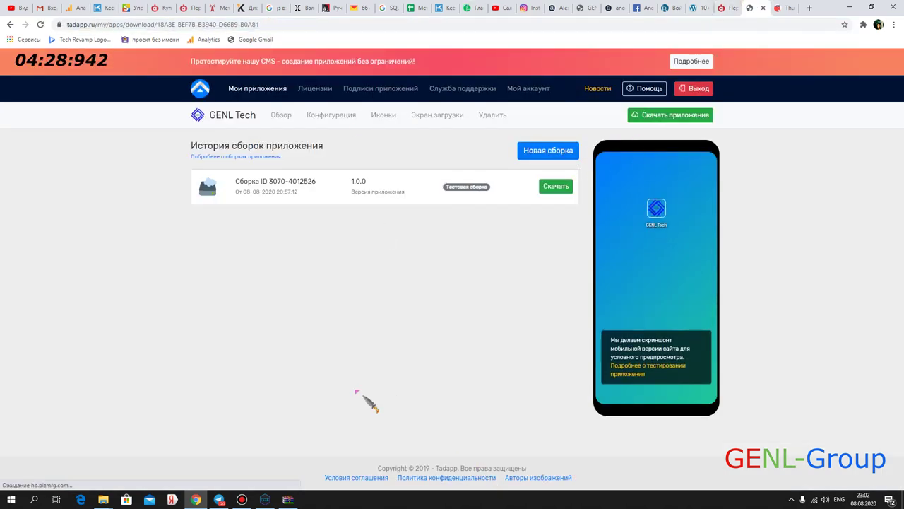
click(565, 191)
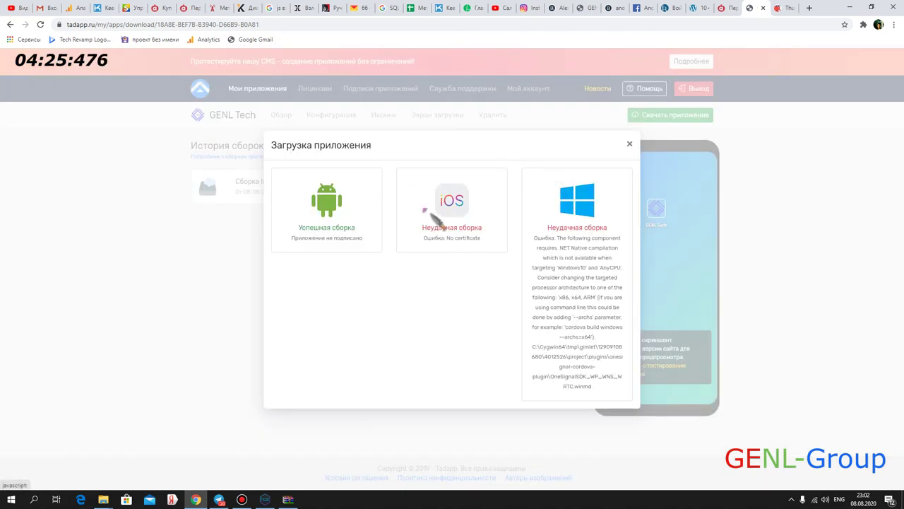
click(319, 205)
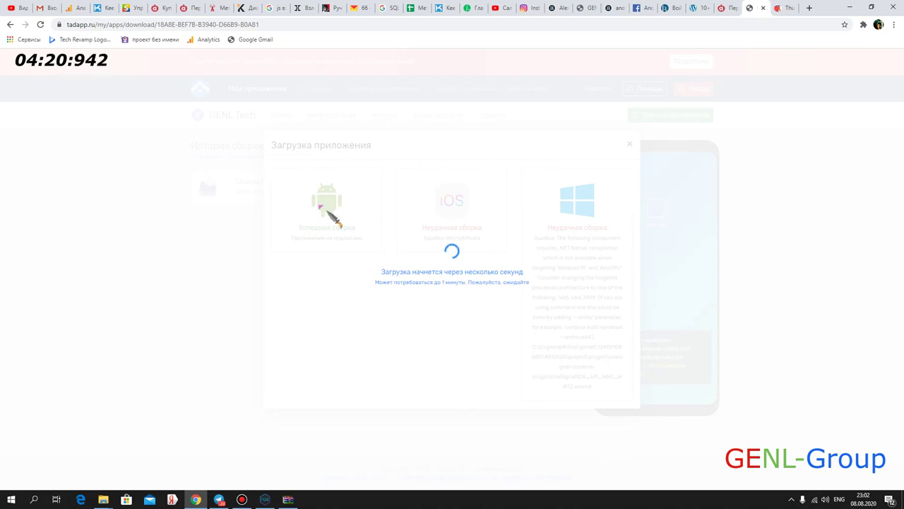
click(241, 499)
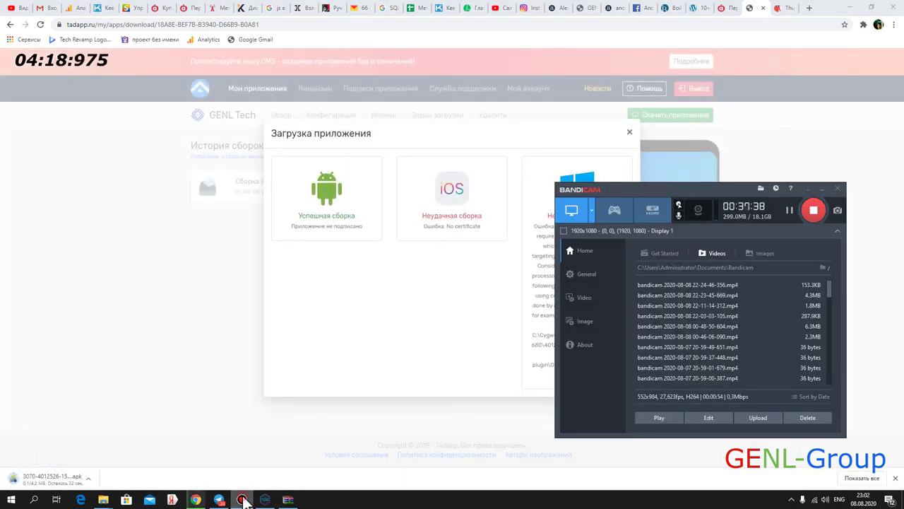
click(242, 500)
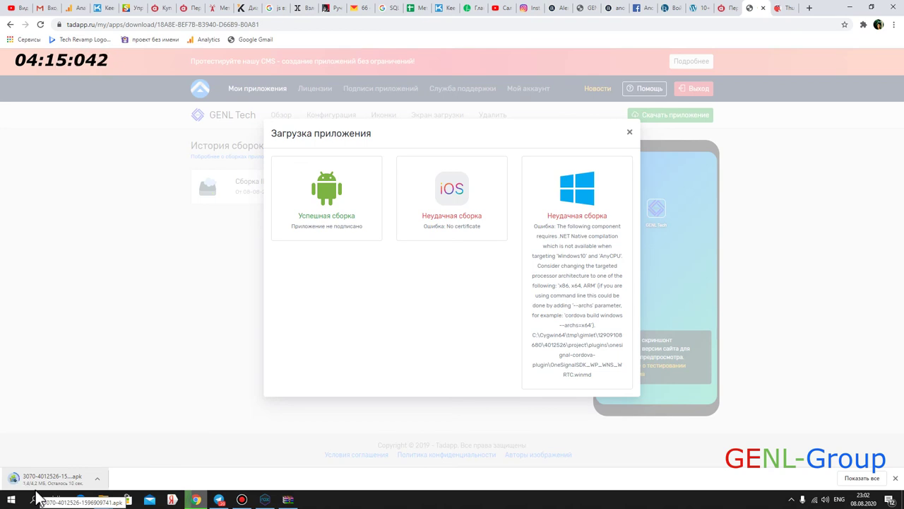
click(265, 500)
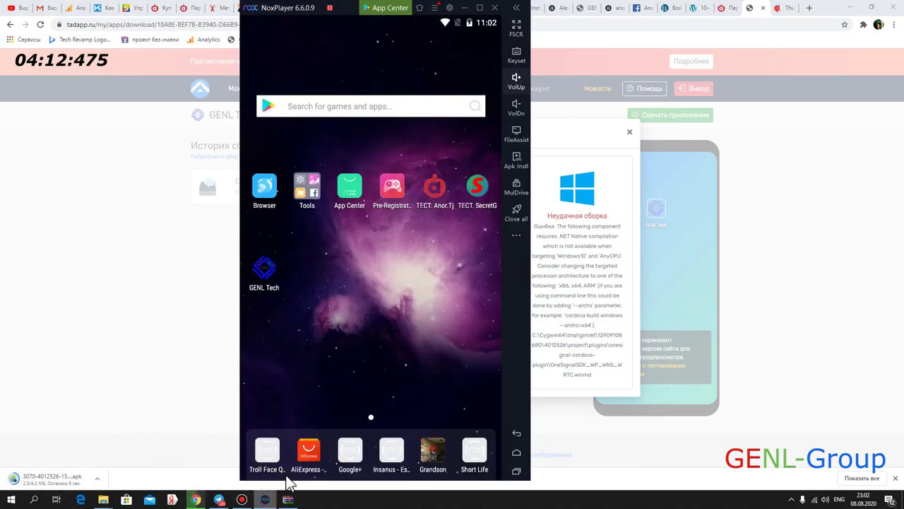
click(519, 159)
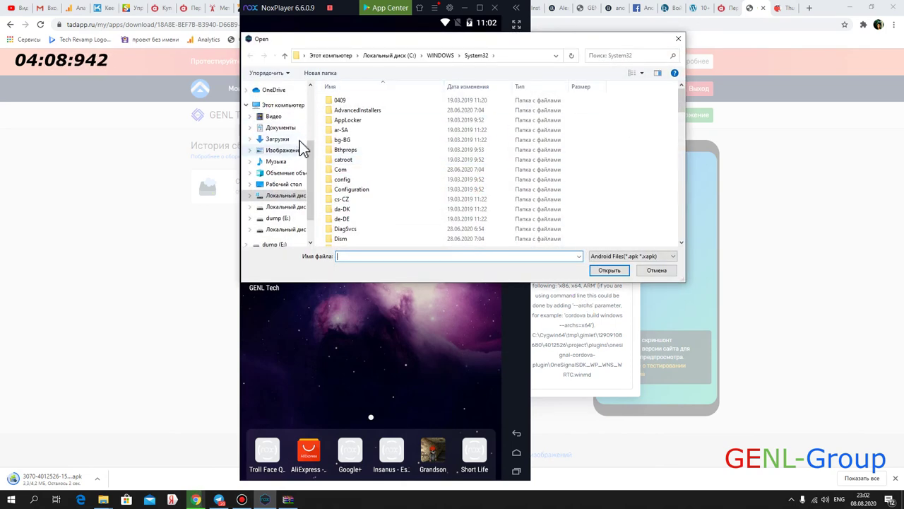
click(278, 140)
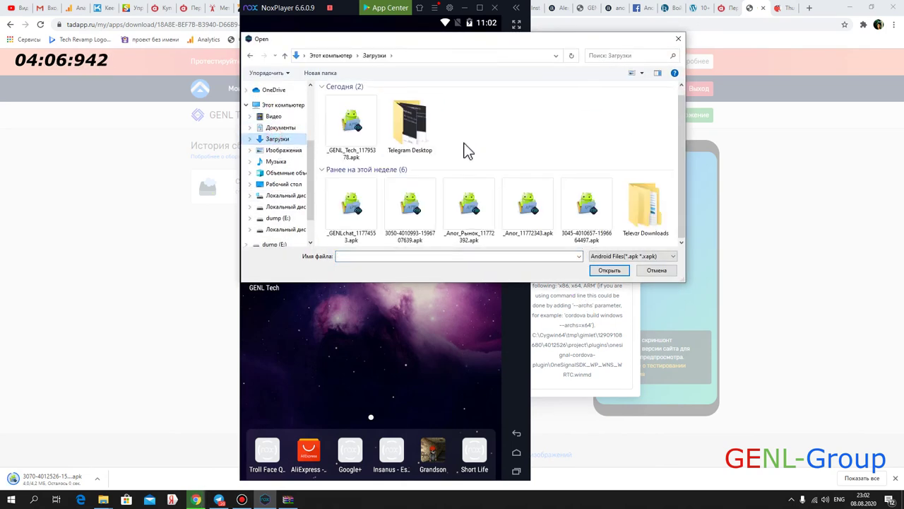
right_click(499, 147)
click(522, 182)
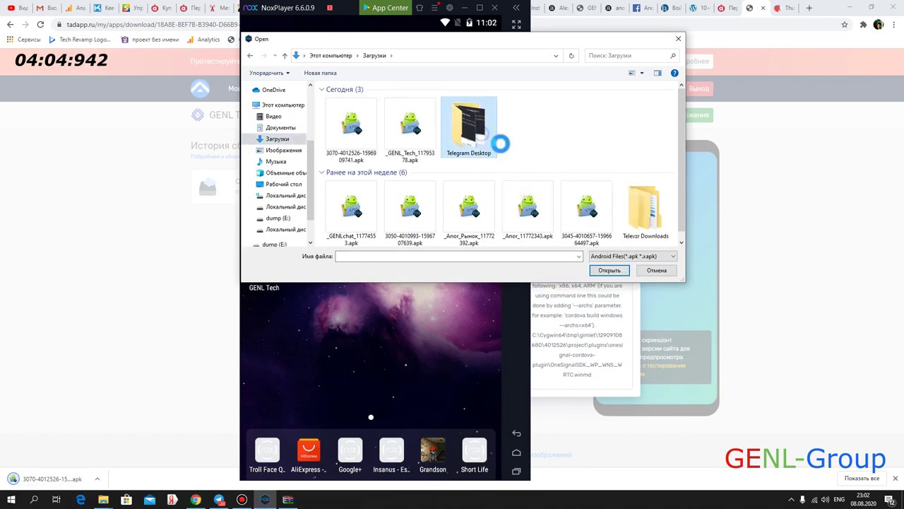
right_click(551, 122)
click(548, 110)
click(353, 125)
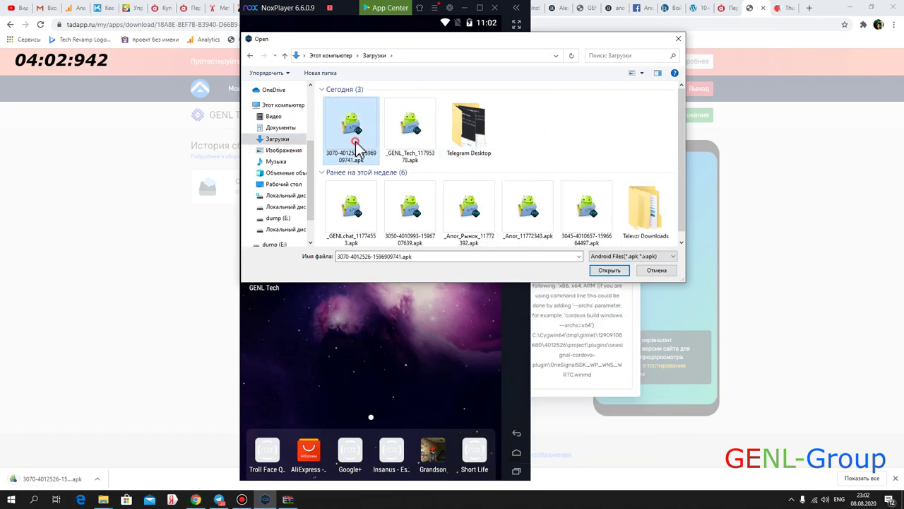
double_click(357, 149)
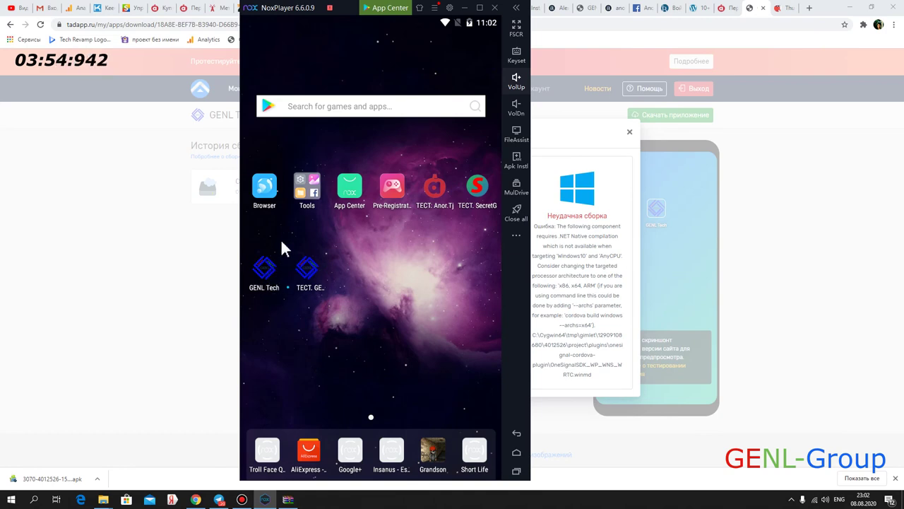
- Launch the ТЕСТ. GENL Tech app in the emulator, reposition the emulator window, and launch the app again
click(313, 276)
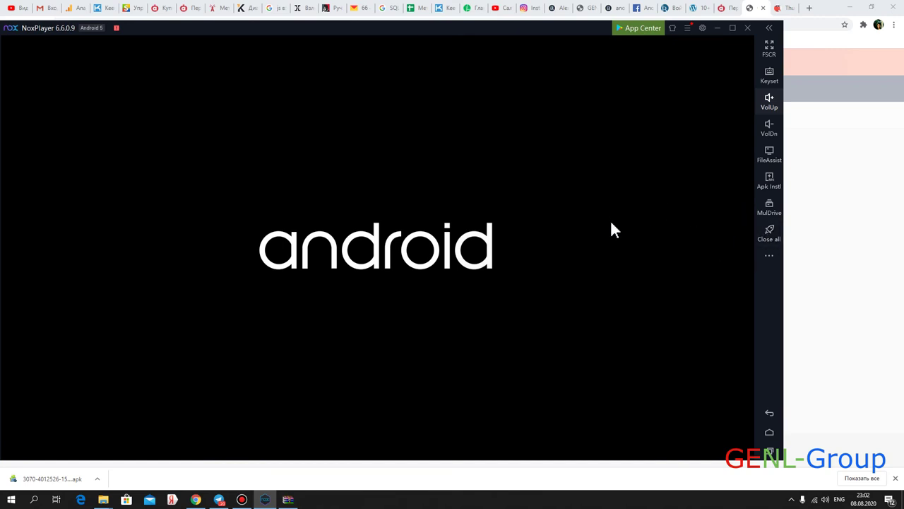
drag(453, 30, 507, 36)
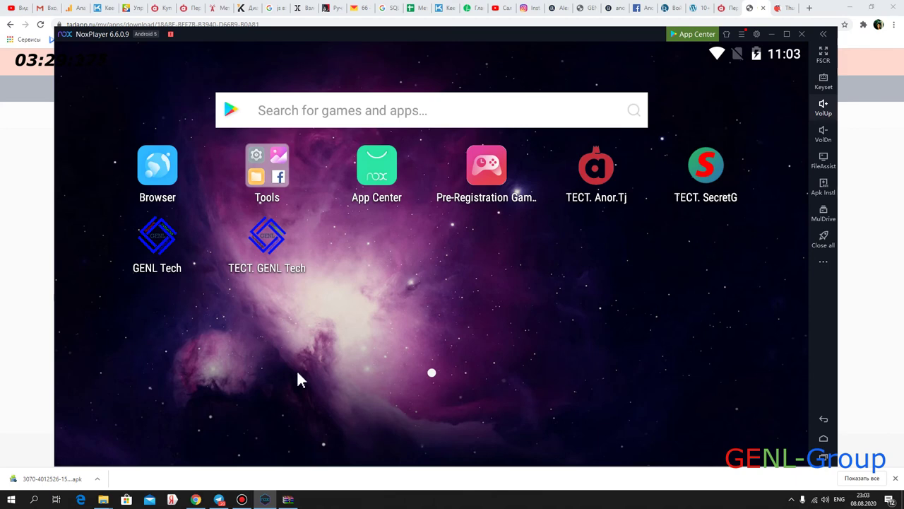
click(288, 253)
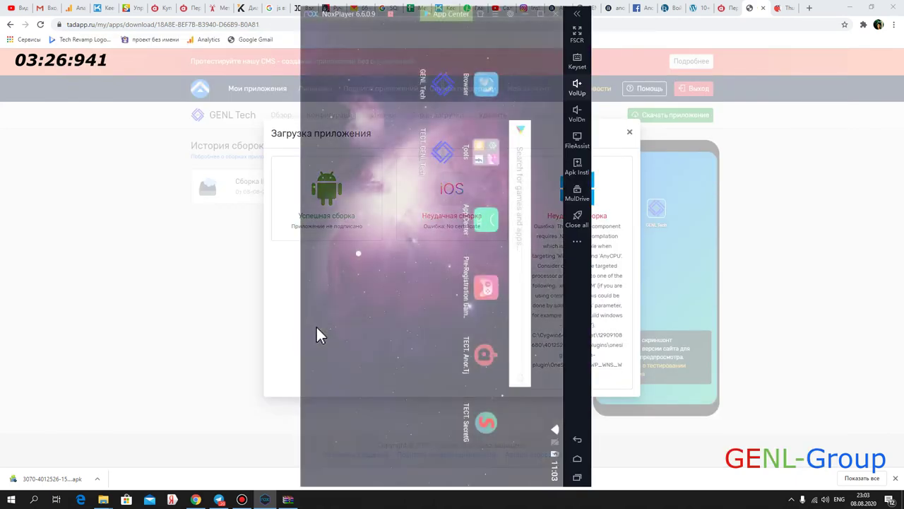